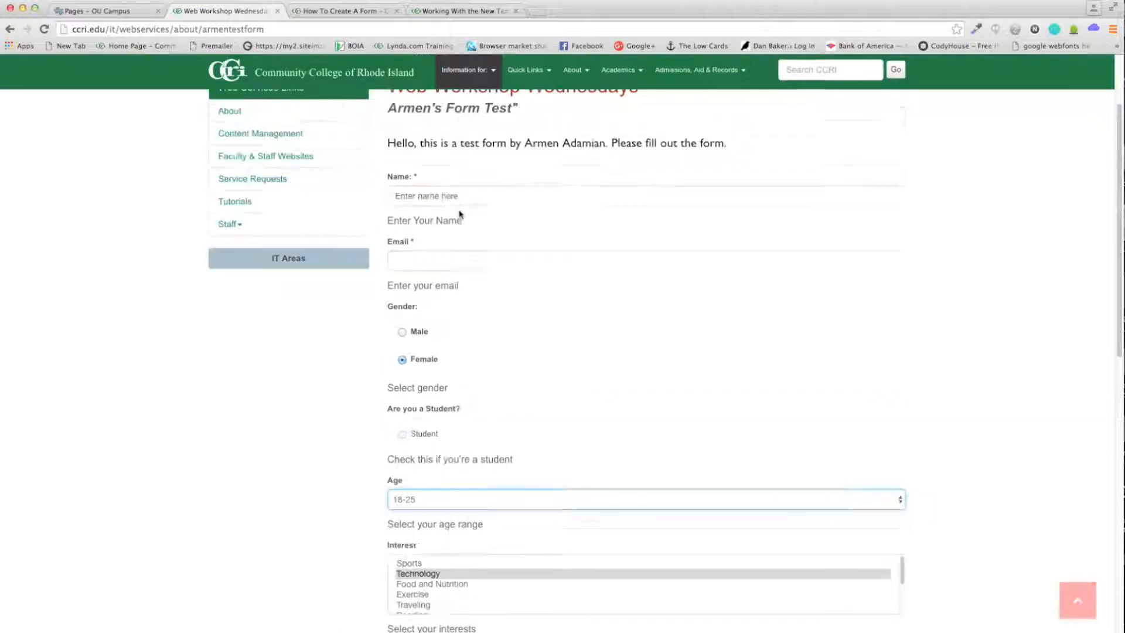
Step: Open the How To Create A Form page (armentestform-1) for editing via its footer date link
{"action": "left_click", "coordinate": [359, 13]}
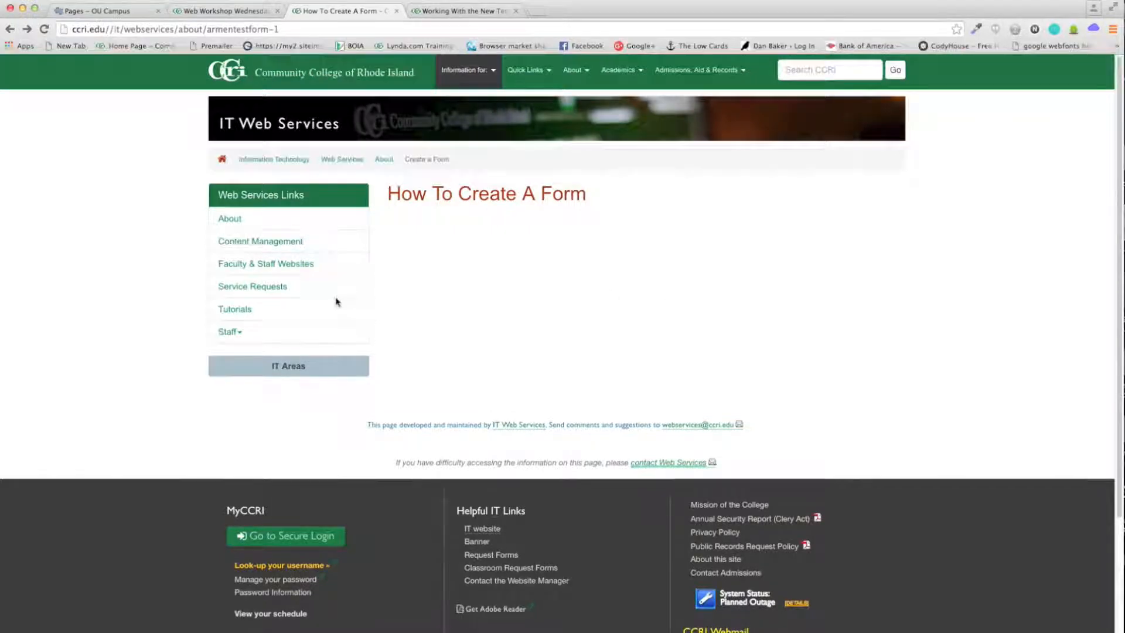
{"action": "scroll", "coordinate": [336, 301], "scroll_direction": "down", "scroll_amount": 5}
{"action": "left_click", "coordinate": [43, 632]}
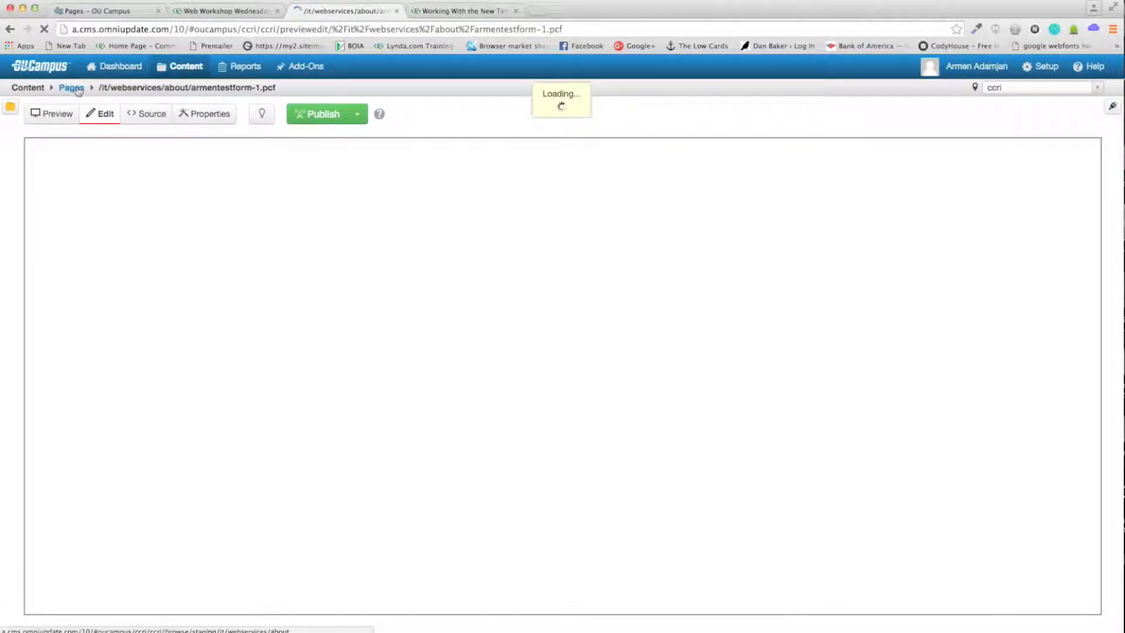
Step: From the about folder, go to Content > Assets and start a new Form asset
{"action": "left_click", "coordinate": [72, 88]}
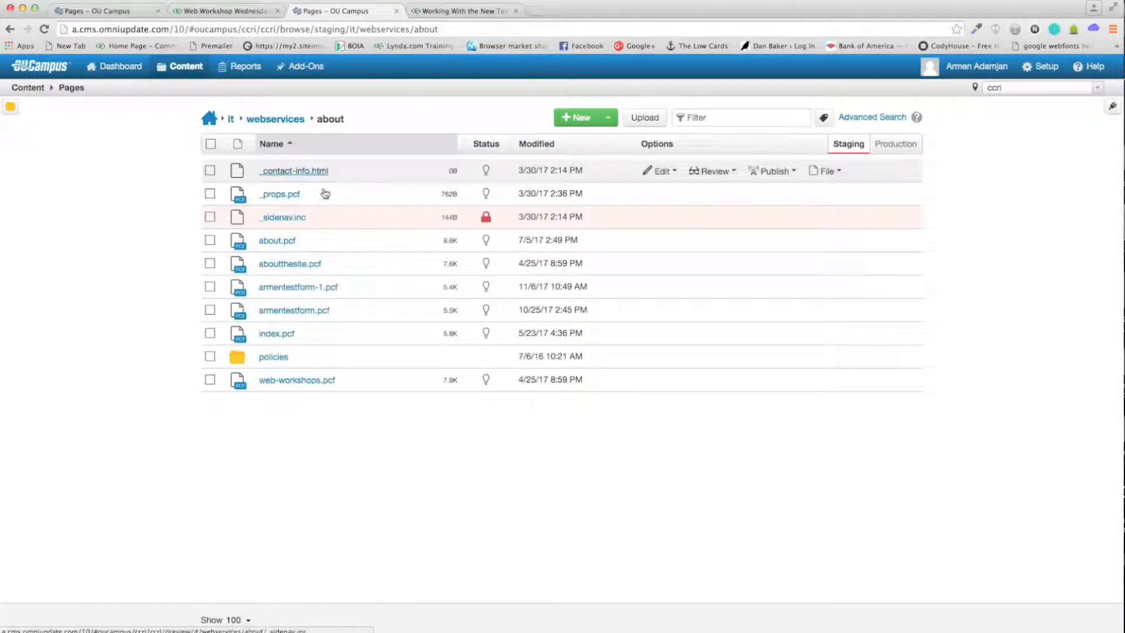
{"action": "left_click", "coordinate": [176, 69]}
{"action": "left_click", "coordinate": [170, 68]}
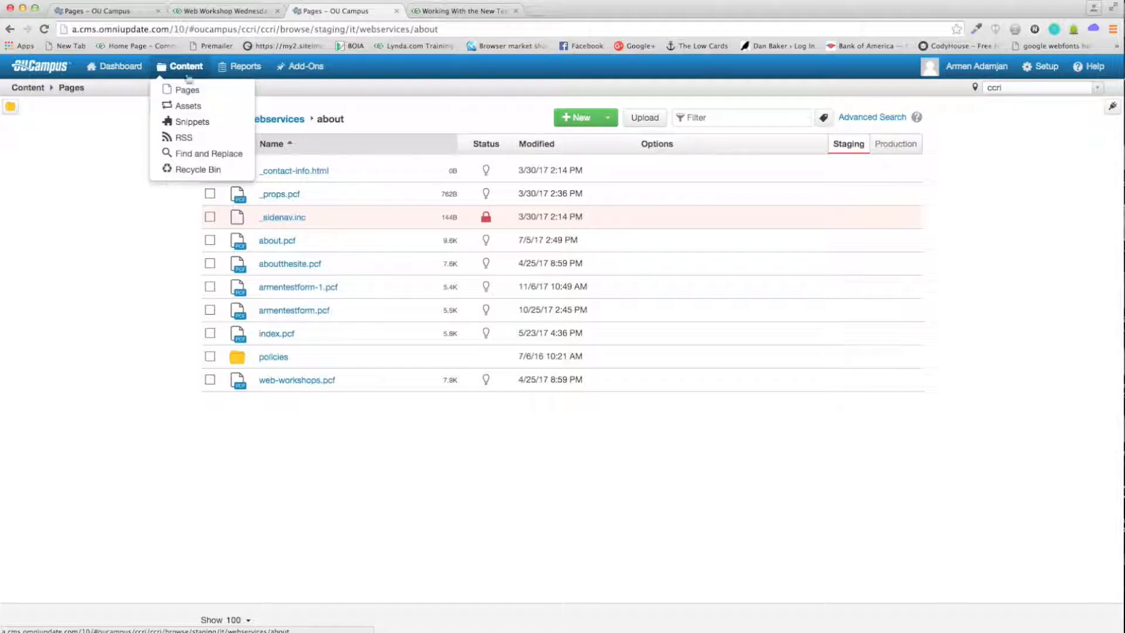
{"action": "left_click", "coordinate": [189, 109]}
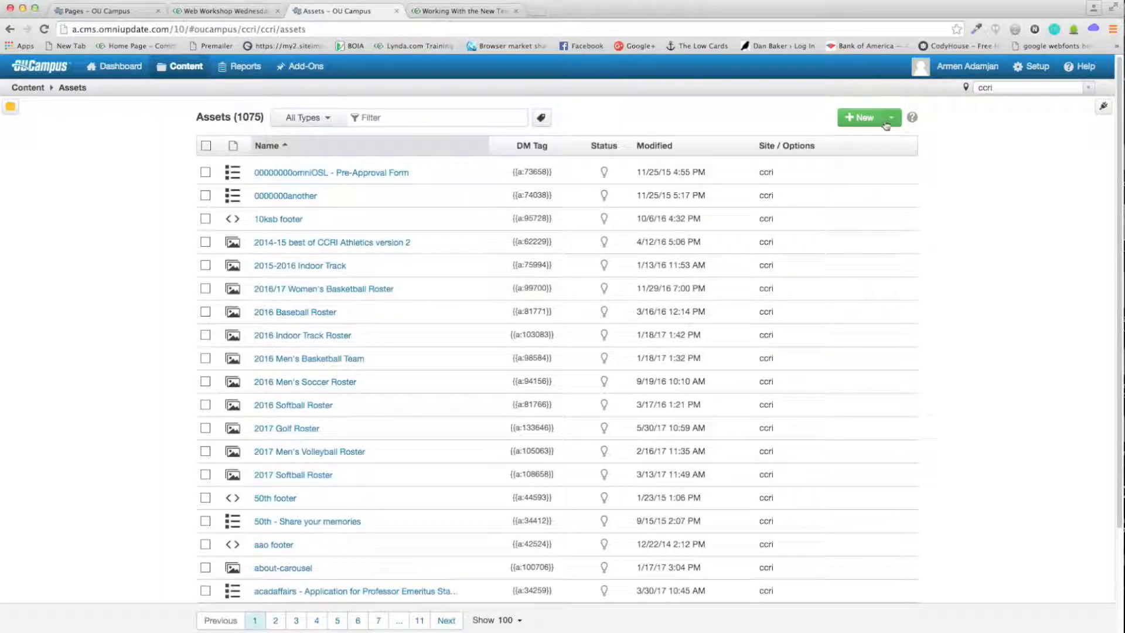
{"action": "left_click", "coordinate": [890, 118]}
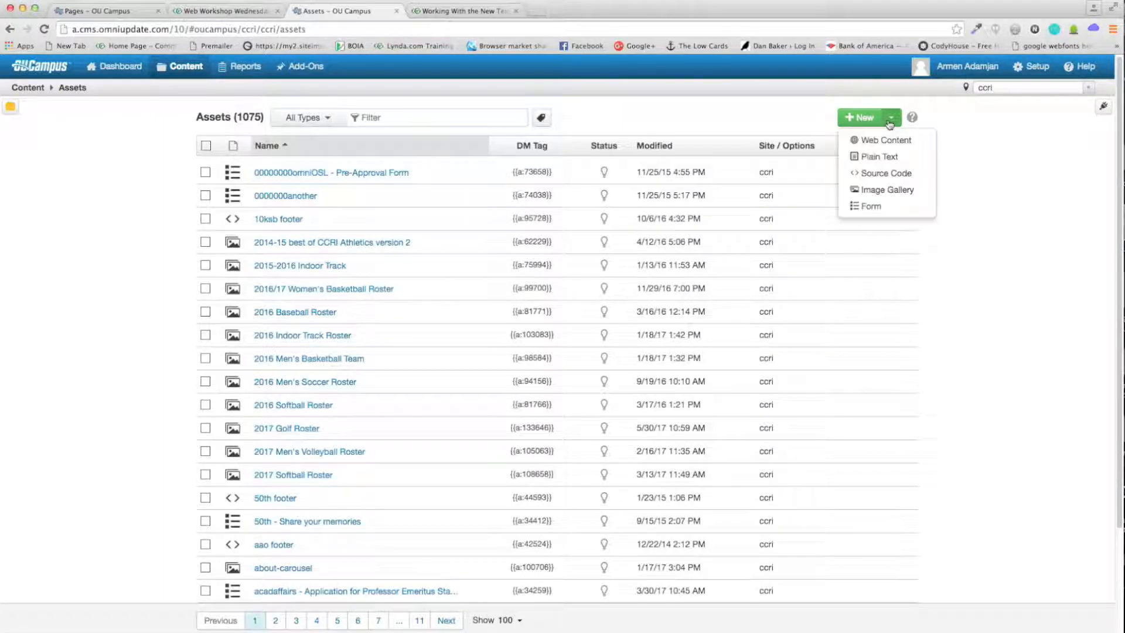
{"action": "left_click", "coordinate": [882, 207]}
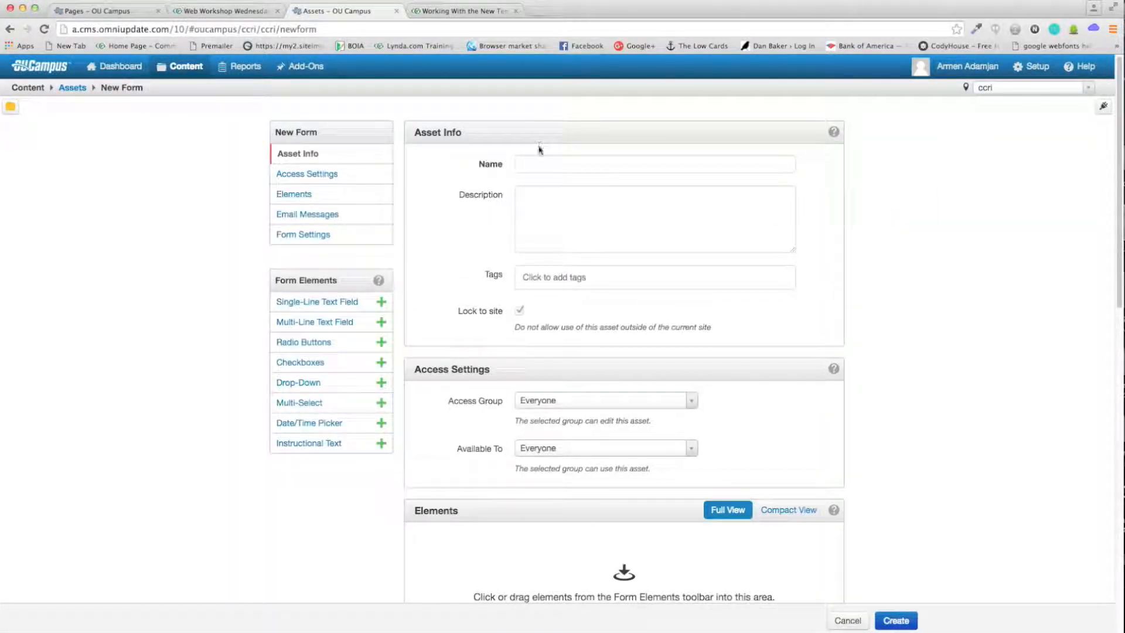
Step: Name the form asset TestForm, add a test description, and leave both access settings at Everyone
{"action": "left_click", "coordinate": [558, 162]}
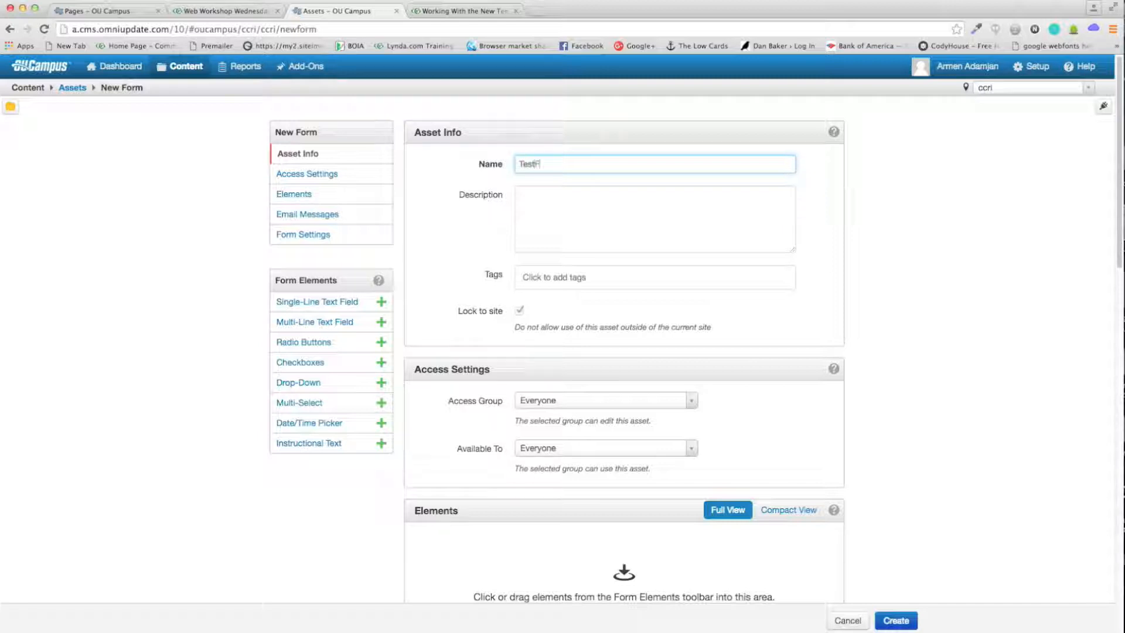
{"action": "left_click", "coordinate": [519, 195]}
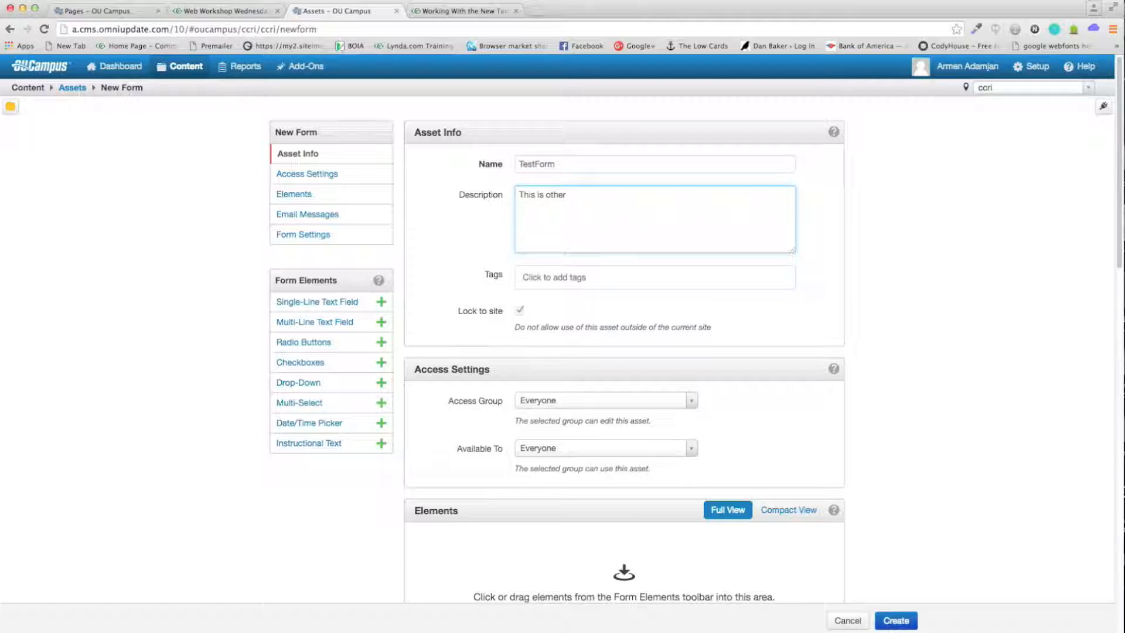
{"action": "key", "text": "BackSpace"}
{"action": "key", "text": "BackSpace"}
{"action": "key", "text": "BackSpace"}
{"action": "key", "text": "BackSpace"}
{"action": "key", "text": "BackSpace"}
{"action": "key", "text": "BackSpace"}
{"action": "key", "text": "BackSpace"}
{"action": "key", "text": "BackSpace"}
{"action": "key", "text": "BackSpace"}
{"action": "key", "text": "BackSpace"}
{"action": "key", "text": "BackSpace"}
{"action": "key", "text": "BackSpace"}
{"action": "key", "text": "BackSpace"}
{"action": "key", "text": "BackSpace"}
{"action": "type", "text": "This is a test fo"}
{"action": "left_click", "coordinate": [825, 272]}
{"action": "scroll", "coordinate": [862, 240], "scroll_direction": "down", "scroll_amount": 2}
{"action": "scroll", "coordinate": [524, 214], "scroll_direction": "down", "scroll_amount": 1}
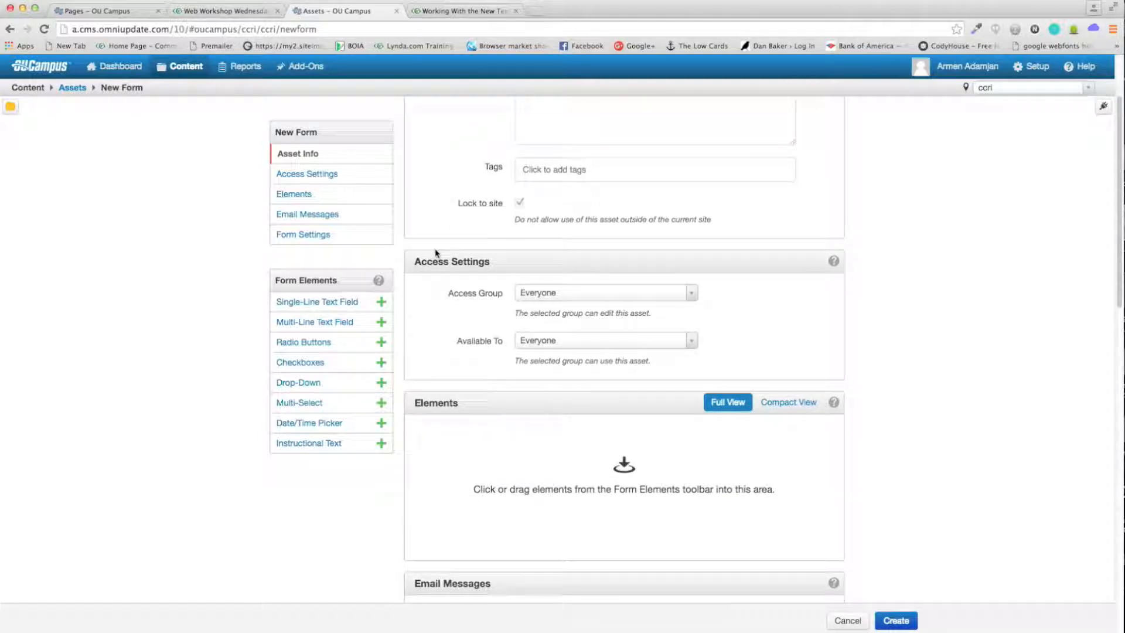
{"action": "scroll", "coordinate": [437, 253], "scroll_direction": "down", "scroll_amount": 1}
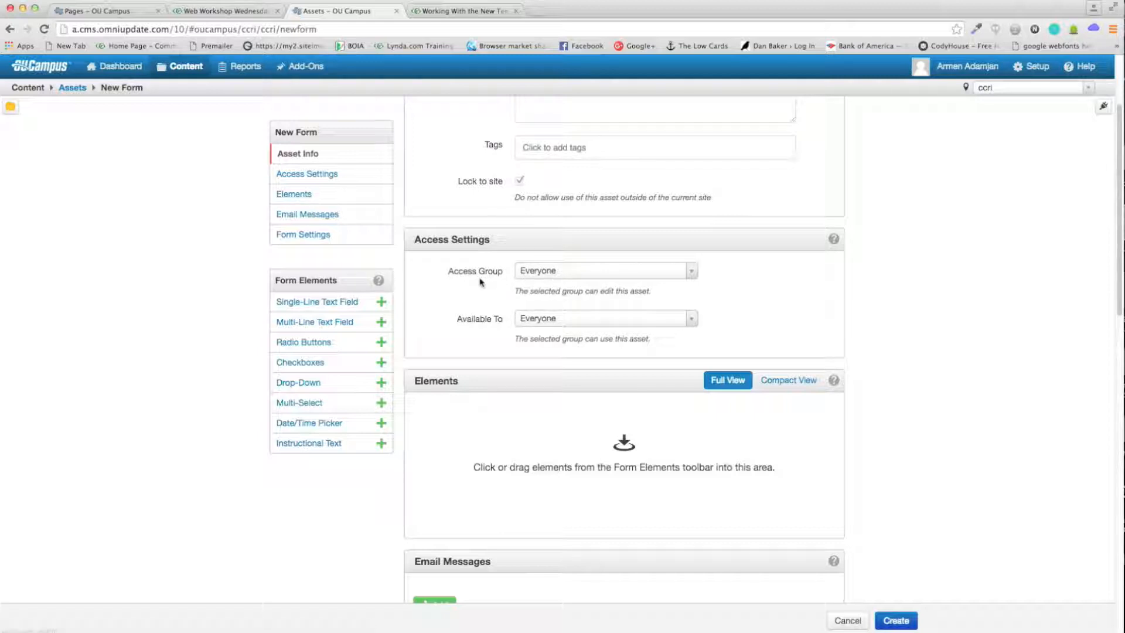
{"action": "scroll", "coordinate": [481, 282], "scroll_direction": "down", "scroll_amount": 1}
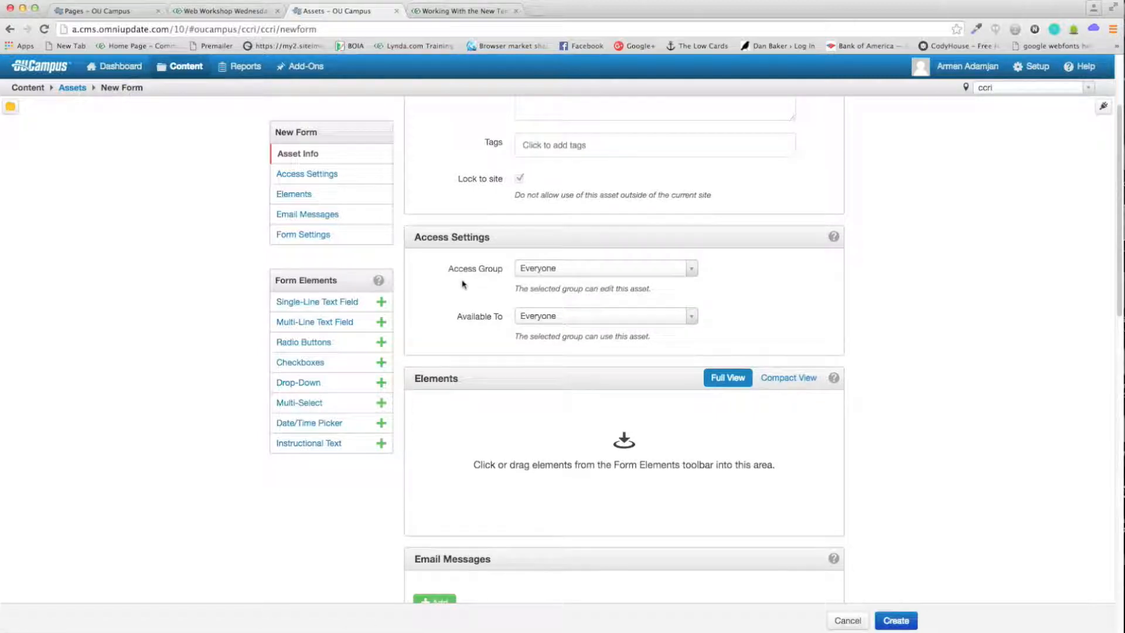
{"action": "scroll", "coordinate": [480, 282], "scroll_direction": "down", "scroll_amount": 5}
{"action": "scroll", "coordinate": [499, 262], "scroll_direction": "down", "scroll_amount": 1}
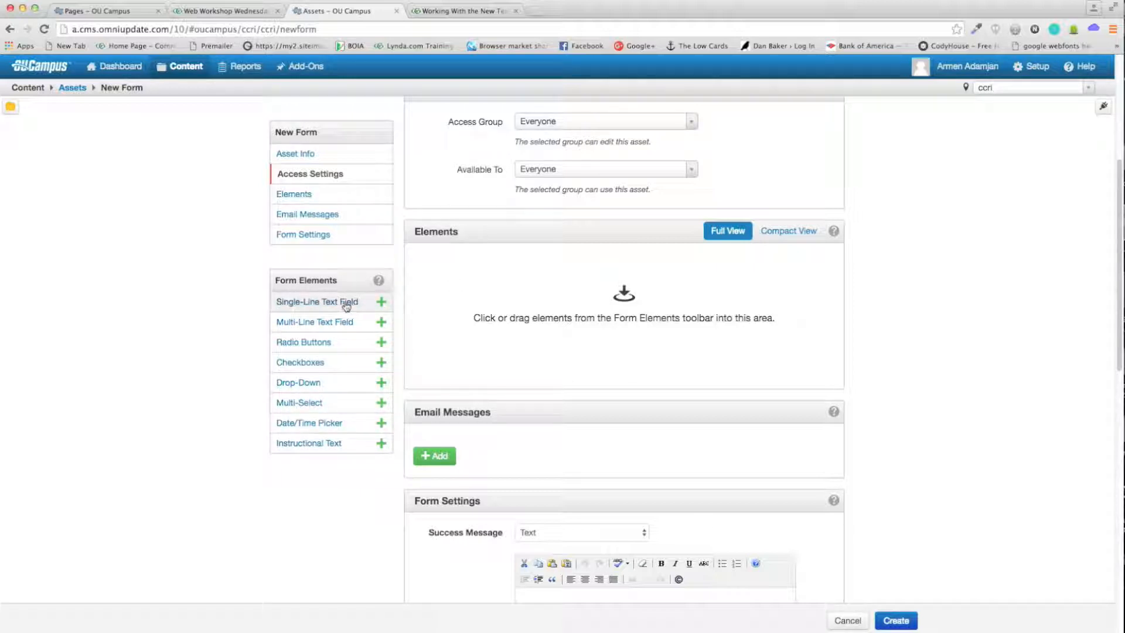
Step: Try the live test form's Name and Questions/Comments fields against the new form editor
{"action": "left_click", "coordinate": [225, 10]}
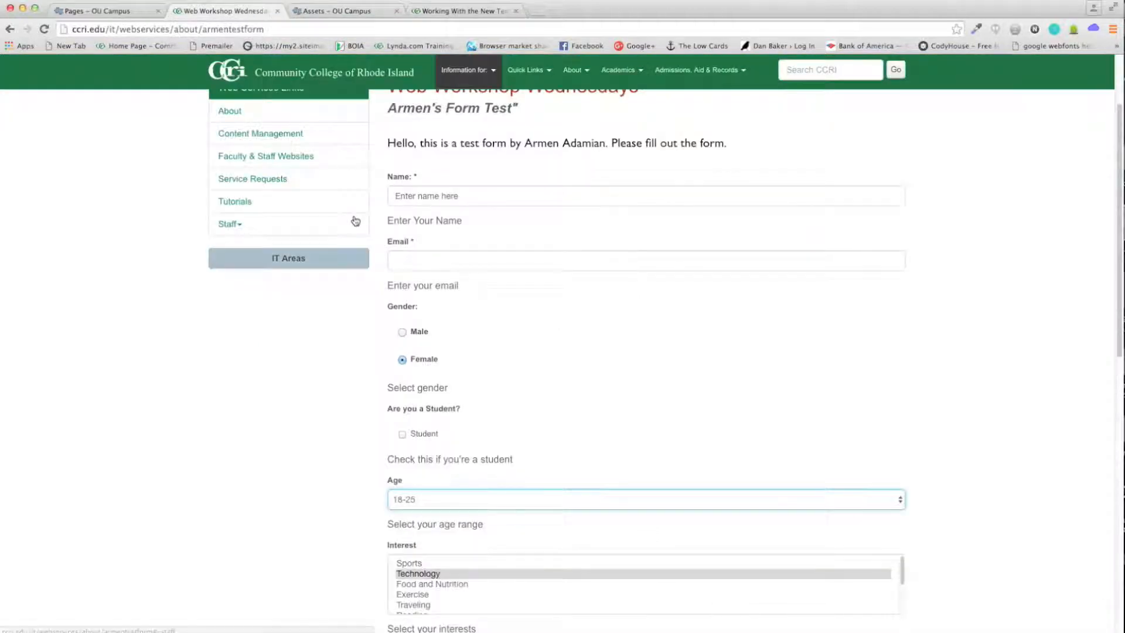
{"action": "scroll", "coordinate": [354, 222], "scroll_direction": "up", "scroll_amount": 3}
{"action": "left_click", "coordinate": [435, 302]}
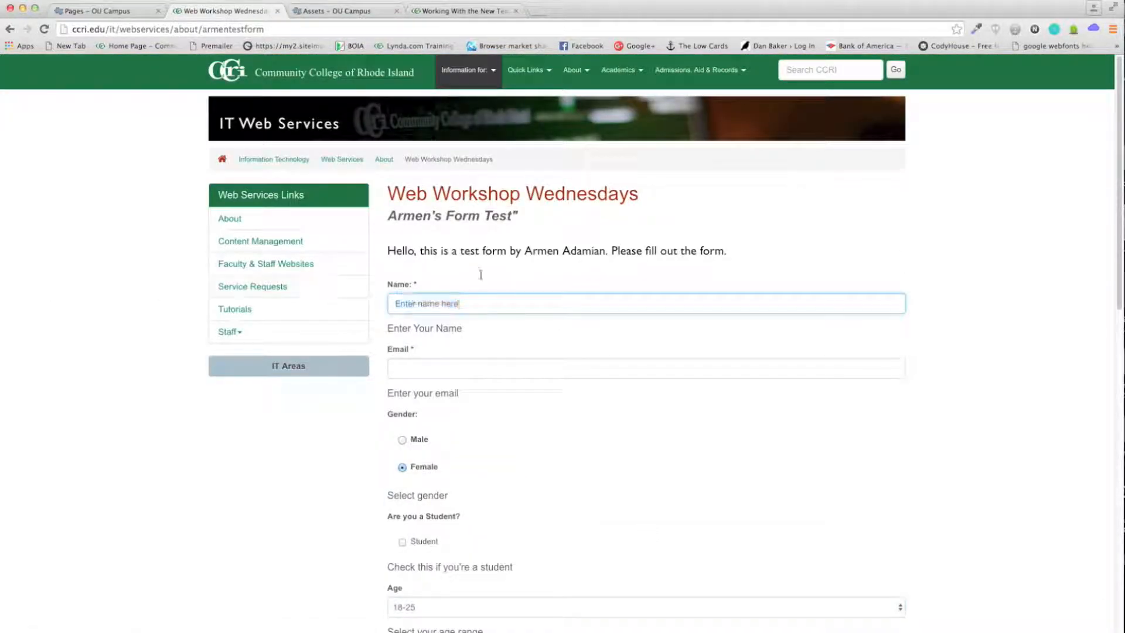
{"action": "left_click", "coordinate": [347, 14]}
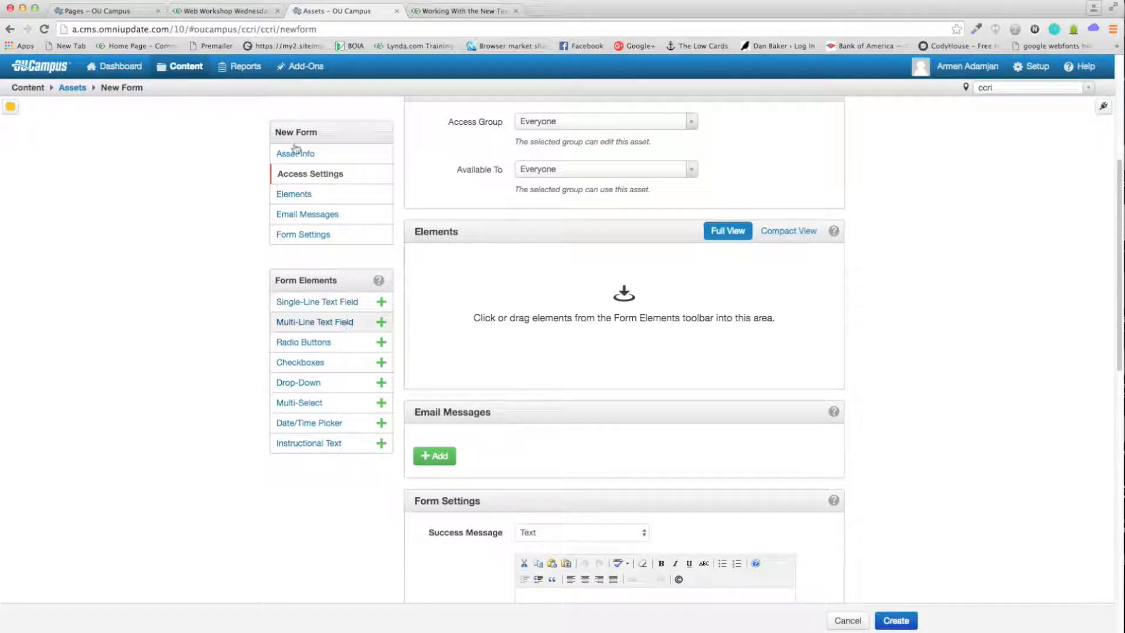
{"action": "left_click", "coordinate": [252, 6]}
{"action": "scroll", "coordinate": [452, 402], "scroll_direction": "down", "scroll_amount": 10}
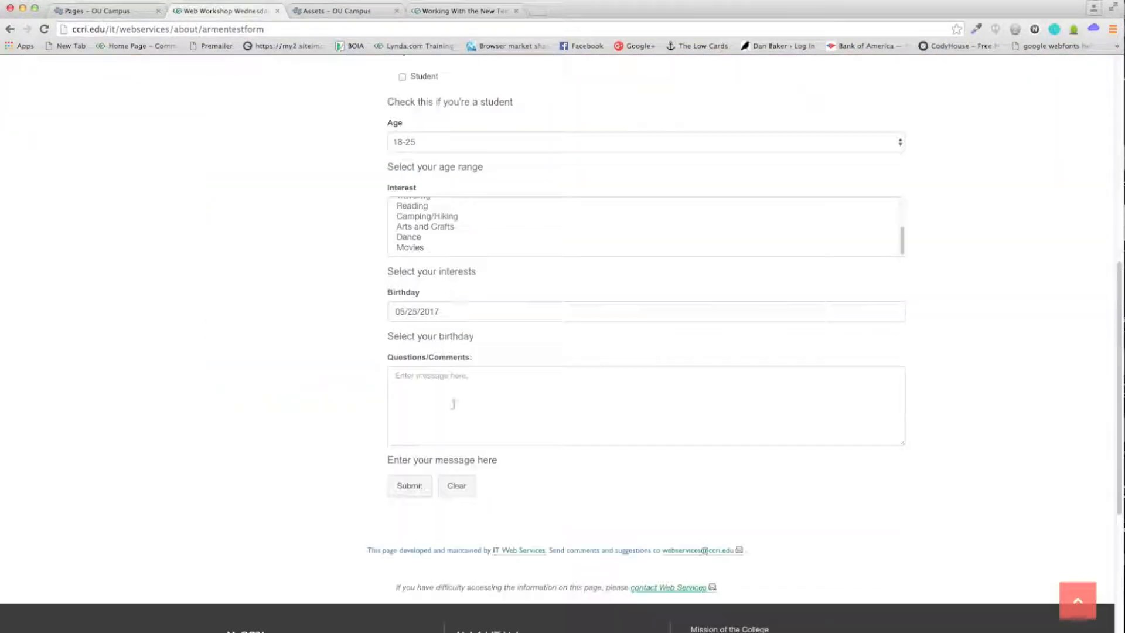
{"action": "left_click", "coordinate": [420, 390]}
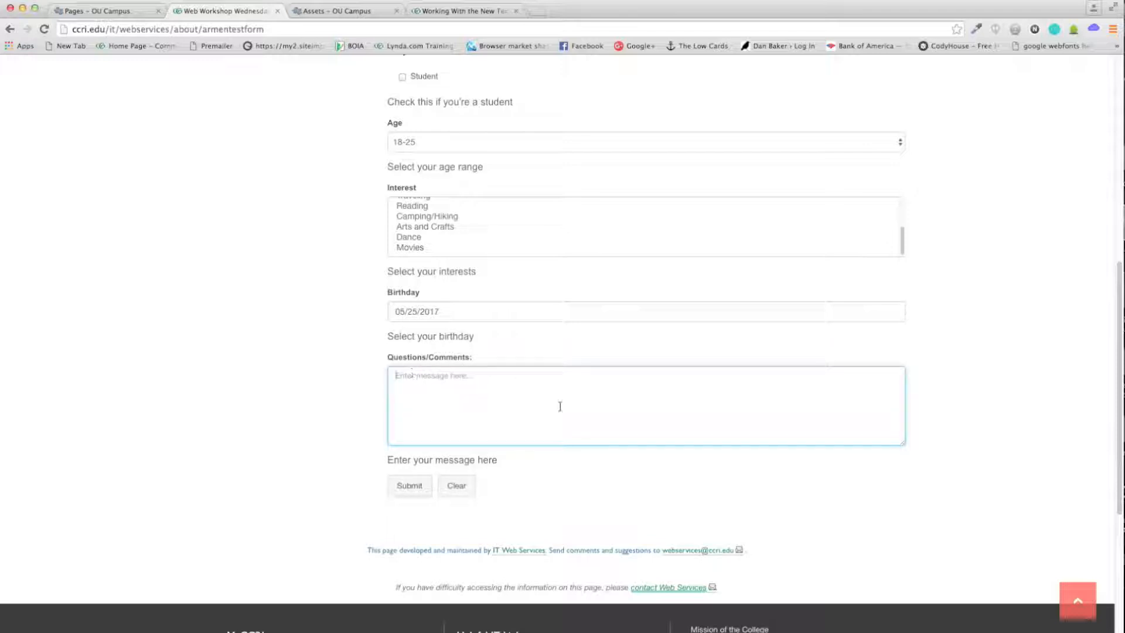
{"action": "left_click", "coordinate": [331, 3]}
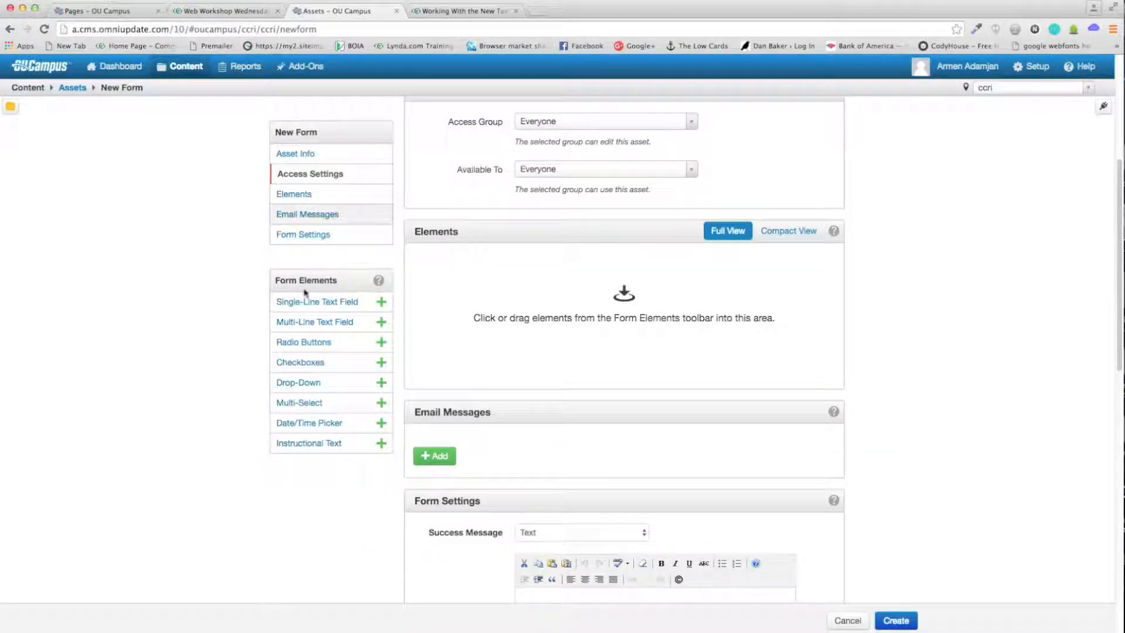
Step: On the live form, toggle Gender between Male and Female and leave the age at 18-25
{"action": "left_click", "coordinate": [226, 11]}
{"action": "scroll", "coordinate": [463, 252], "scroll_direction": "up", "scroll_amount": 5}
{"action": "left_click", "coordinate": [403, 183]}
{"action": "left_click", "coordinate": [402, 209]}
{"action": "left_click", "coordinate": [334, 13]}
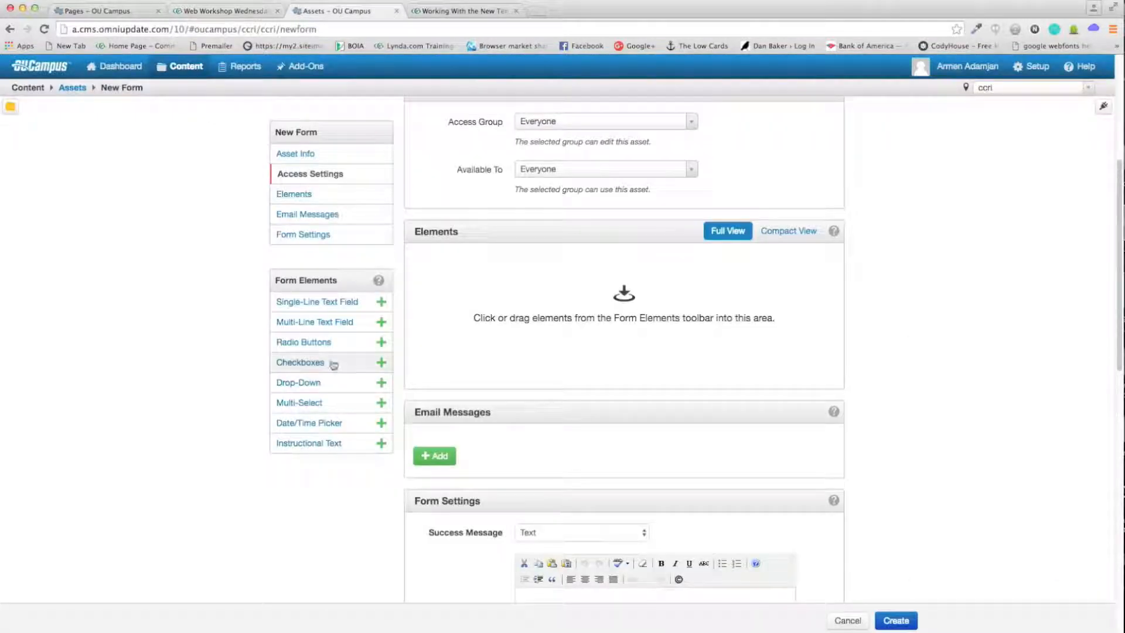
{"action": "left_click", "coordinate": [228, 11]}
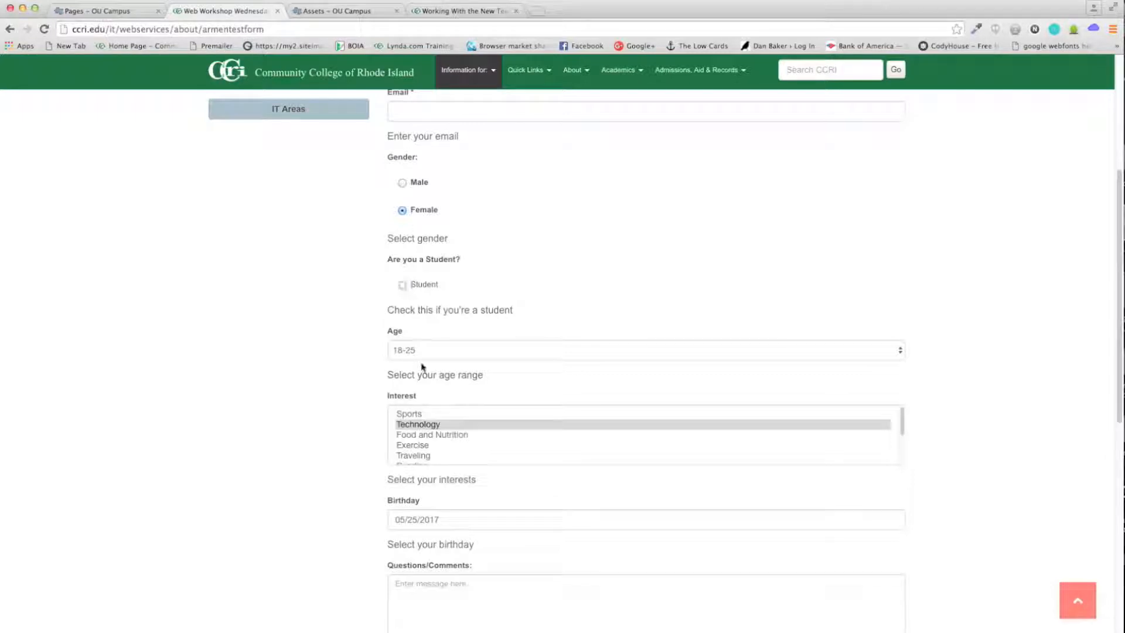
{"action": "left_click", "coordinate": [423, 345]}
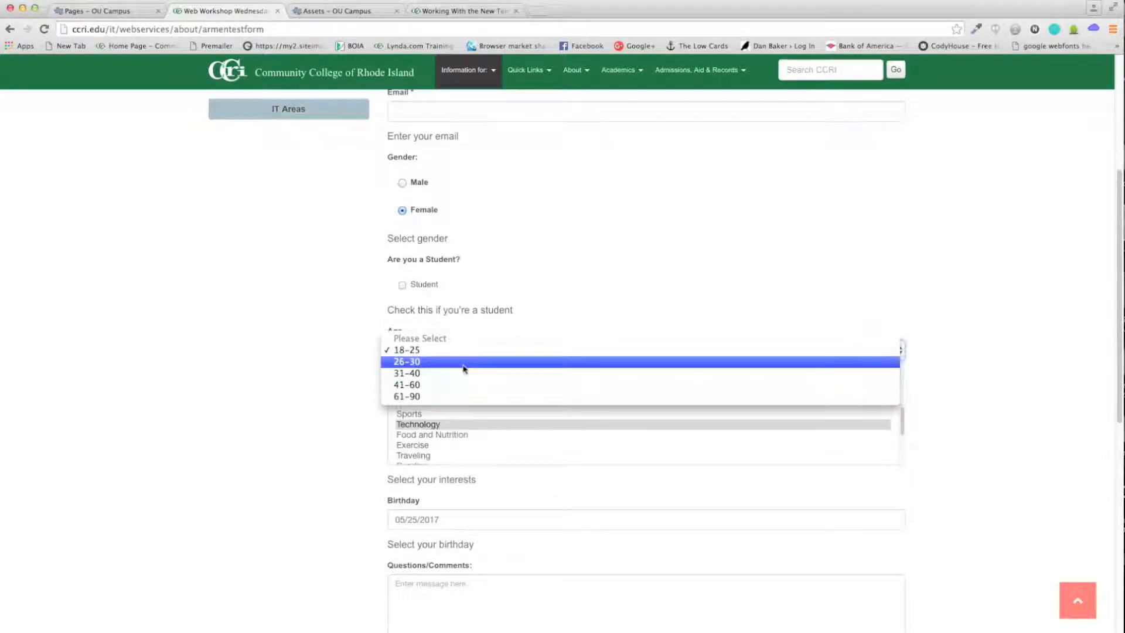
{"action": "left_click", "coordinate": [358, 352]}
Step: Test the live form's interests list, leaving only Exercise selected
{"action": "scroll", "coordinate": [473, 429], "scroll_direction": "down", "scroll_amount": 1}
{"action": "left_click", "coordinate": [477, 432]}
{"action": "scroll", "coordinate": [463, 431], "scroll_direction": "up", "scroll_amount": 2}
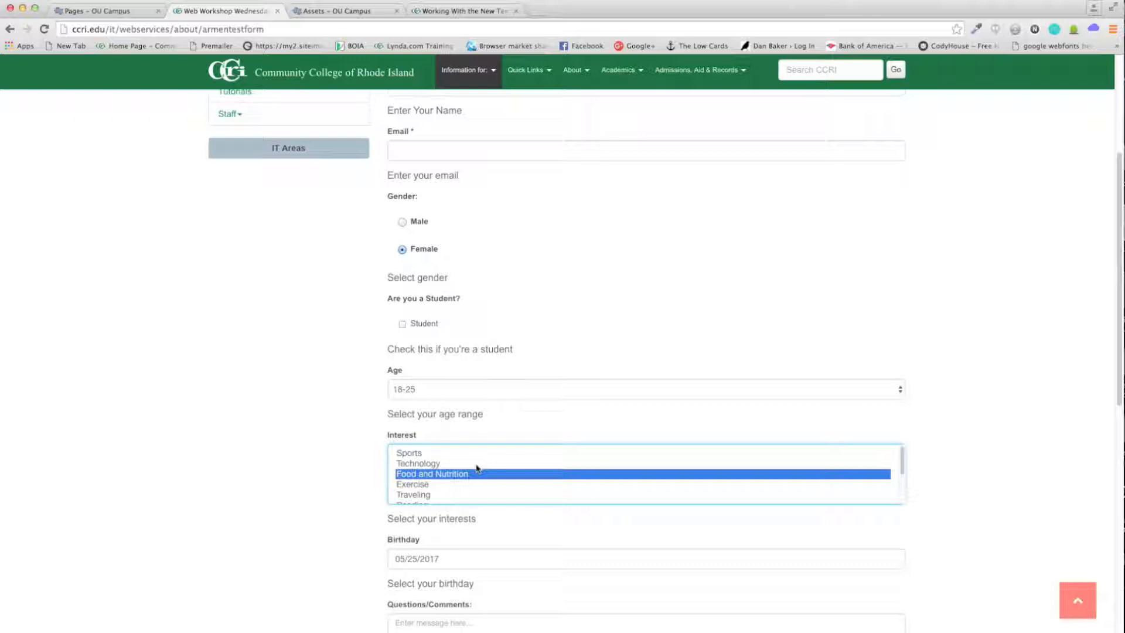
{"action": "left_click_drag", "start_coordinate": [464, 469], "coordinate": [470, 494]}
{"action": "left_click", "coordinate": [469, 490], "text": "super"}
{"action": "left_click", "coordinate": [444, 469], "text": "super"}
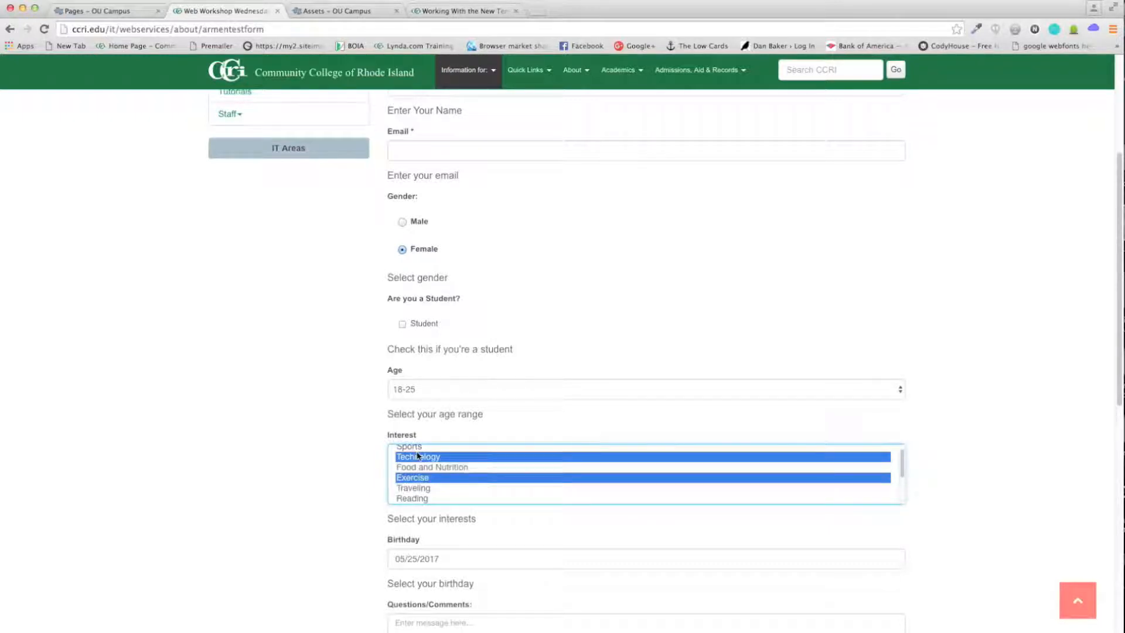
{"action": "left_click", "coordinate": [418, 456], "text": "super"}
{"action": "left_click", "coordinate": [378, 455]}
{"action": "scroll", "coordinate": [378, 448], "scroll_direction": "down", "scroll_amount": 3}
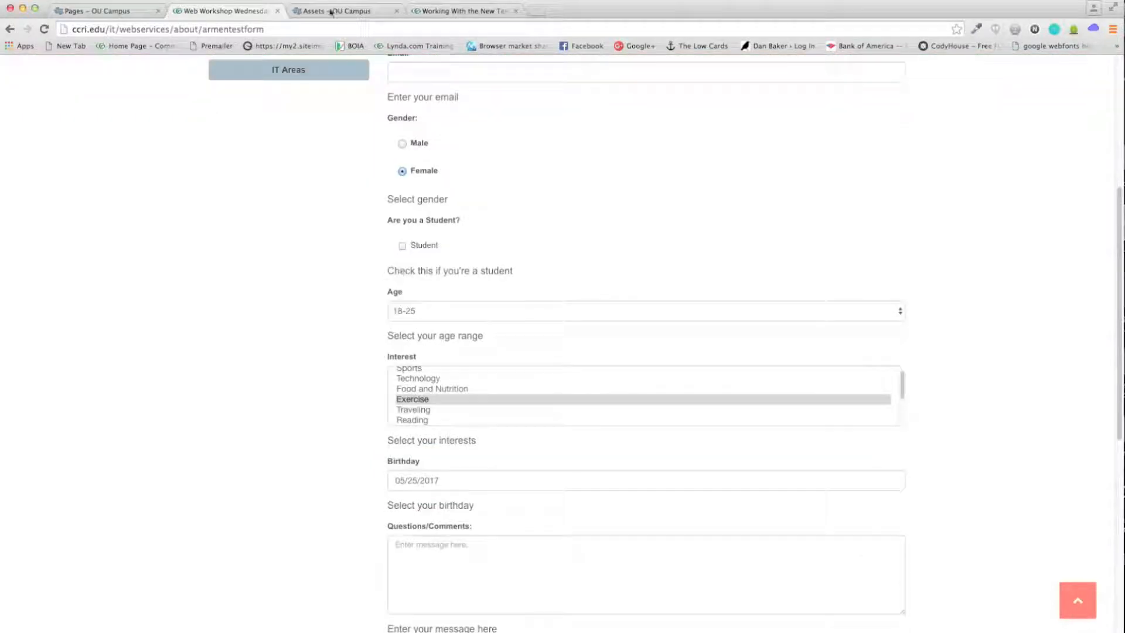
{"action": "left_click", "coordinate": [340, 12]}
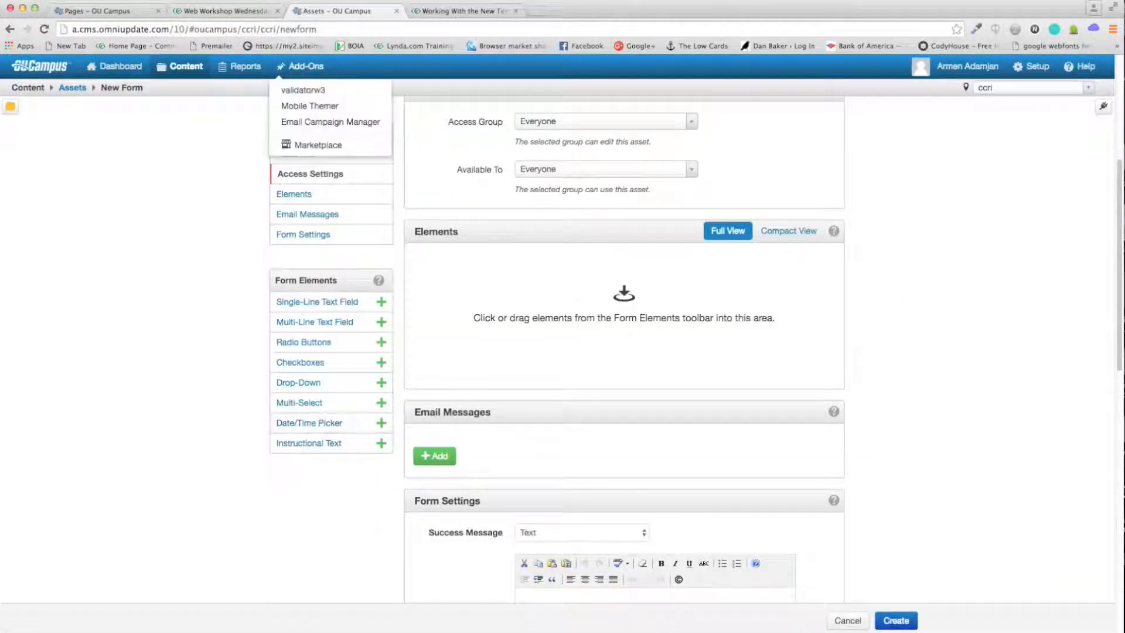
Step: Try the Birthday date picker on the live form, then go back to the New Form editor
{"action": "left_click", "coordinate": [250, 13]}
{"action": "left_click", "coordinate": [546, 478]}
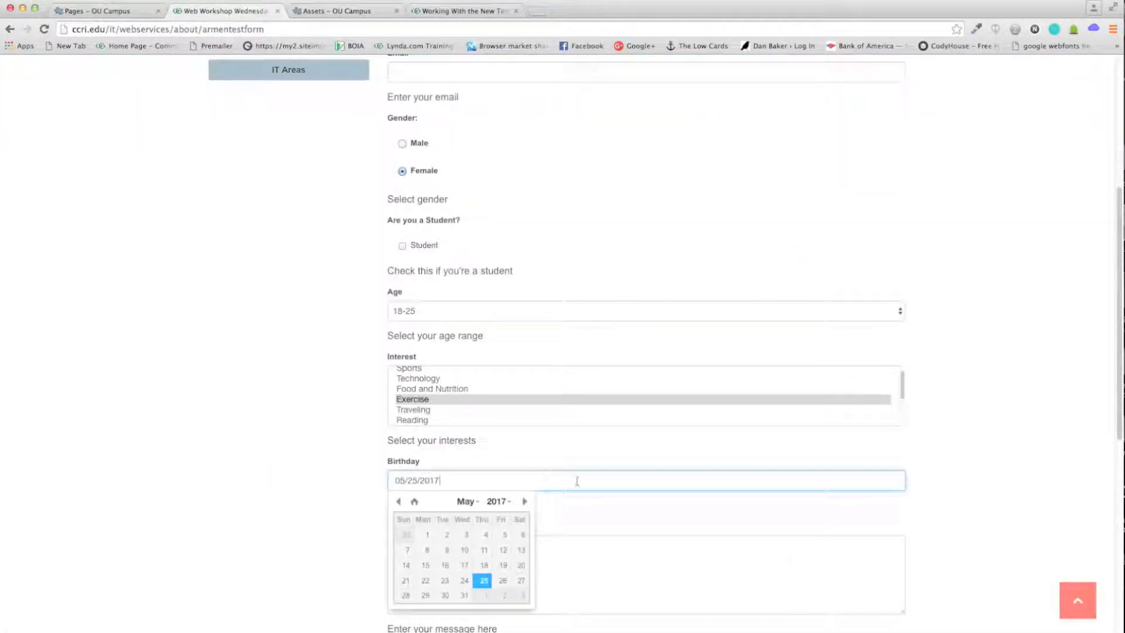
{"action": "left_click", "coordinate": [525, 503]}
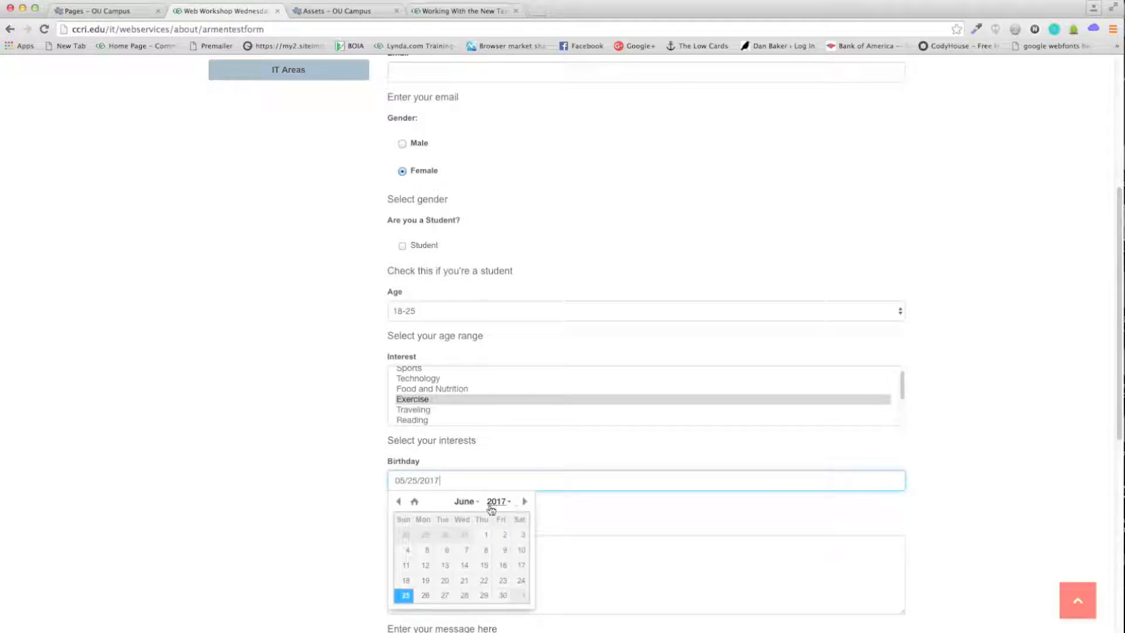
{"action": "left_click", "coordinate": [399, 501]}
{"action": "left_click", "coordinate": [349, 447]}
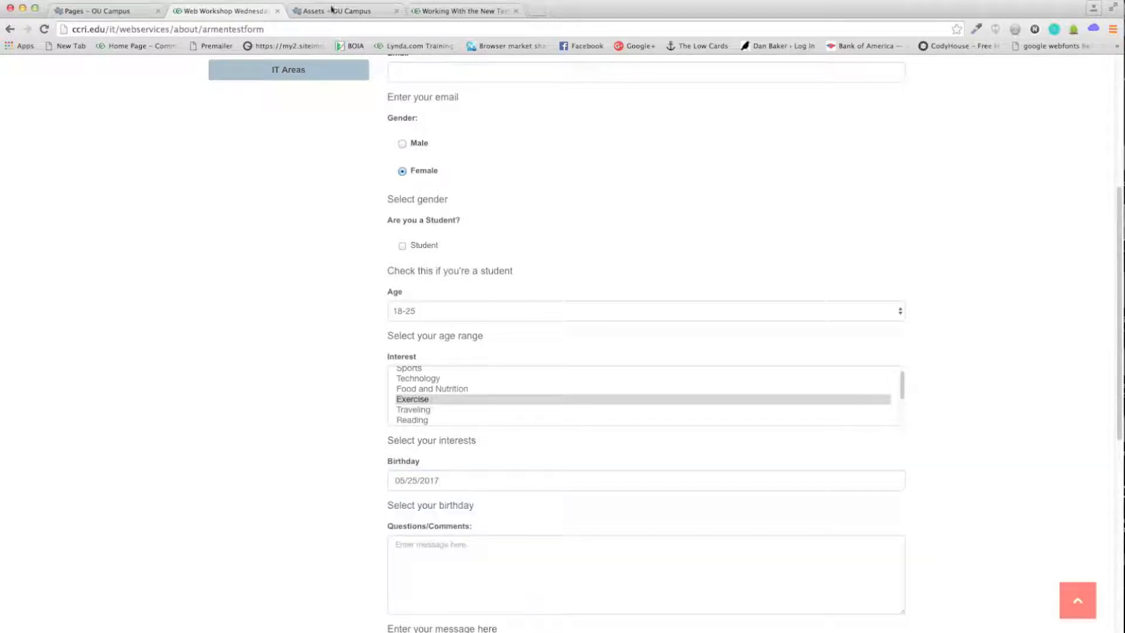
{"action": "left_click", "coordinate": [335, 11]}
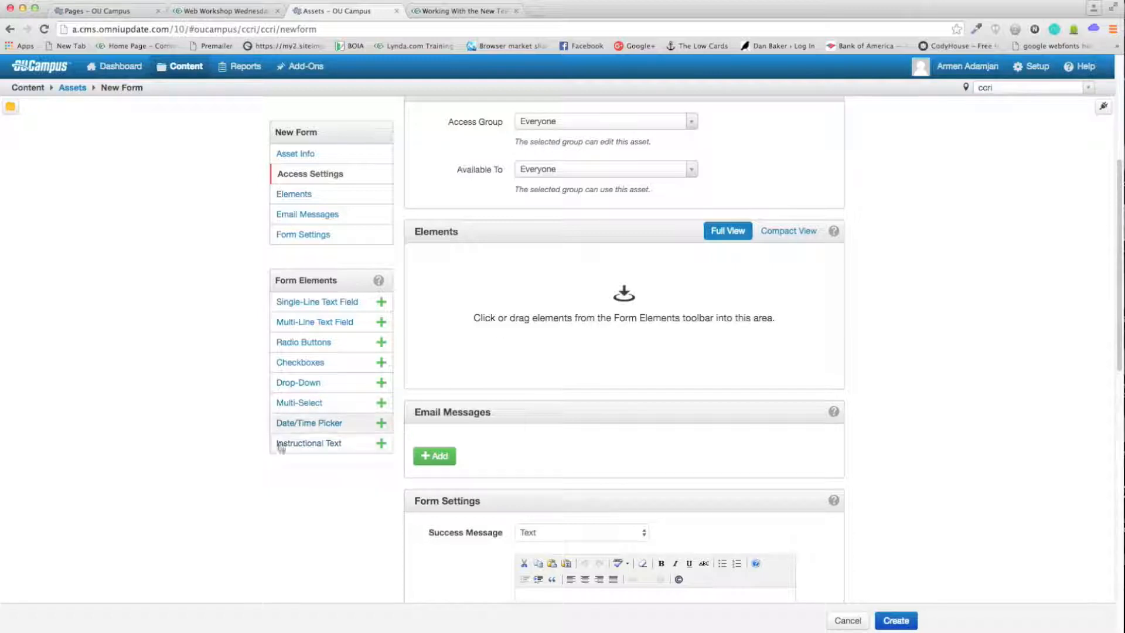
Step: Add an Instructional Text element reading "Fill out this form please and hit submit."
{"action": "left_click_drag", "start_coordinate": [308, 446], "coordinate": [494, 309]}
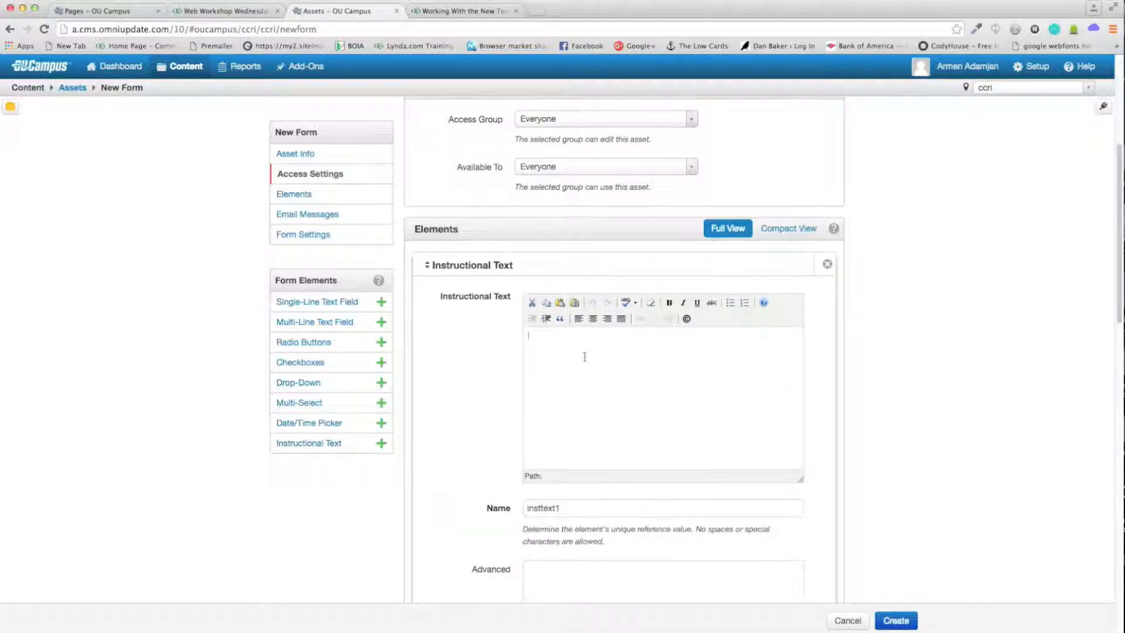
{"action": "scroll", "coordinate": [584, 357], "scroll_direction": "down", "scroll_amount": 1}
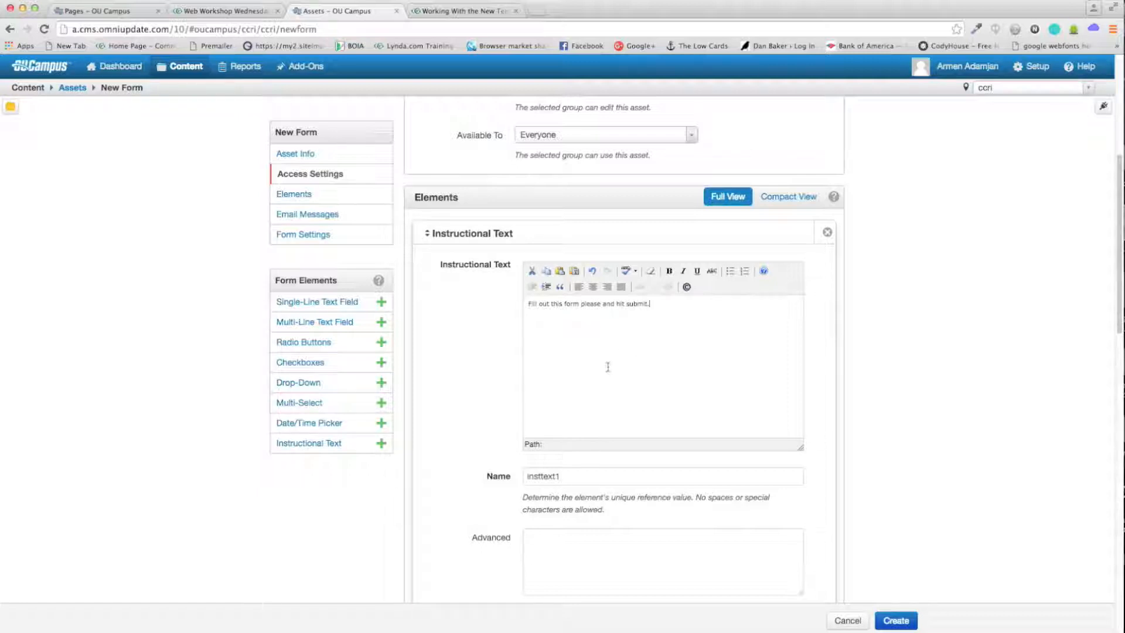
{"action": "scroll", "coordinate": [639, 351], "scroll_direction": "down", "scroll_amount": 2}
{"action": "left_click", "coordinate": [483, 401]}
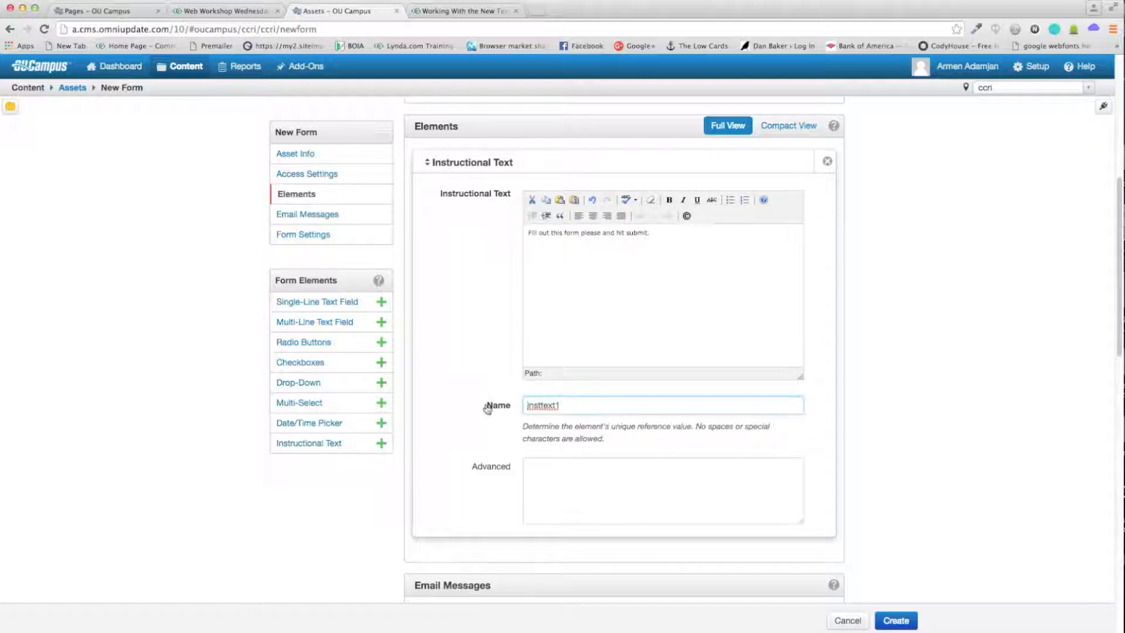
{"action": "left_click_drag", "start_coordinate": [630, 404], "coordinate": [512, 405]}
{"action": "left_click", "coordinate": [623, 403]}
{"action": "scroll", "coordinate": [924, 339], "scroll_direction": "down", "scroll_amount": 3}
{"action": "left_click", "coordinate": [720, 180]}
{"action": "key", "text": "super+a"}
{"action": "left_click_drag", "start_coordinate": [578, 329], "coordinate": [502, 331]}
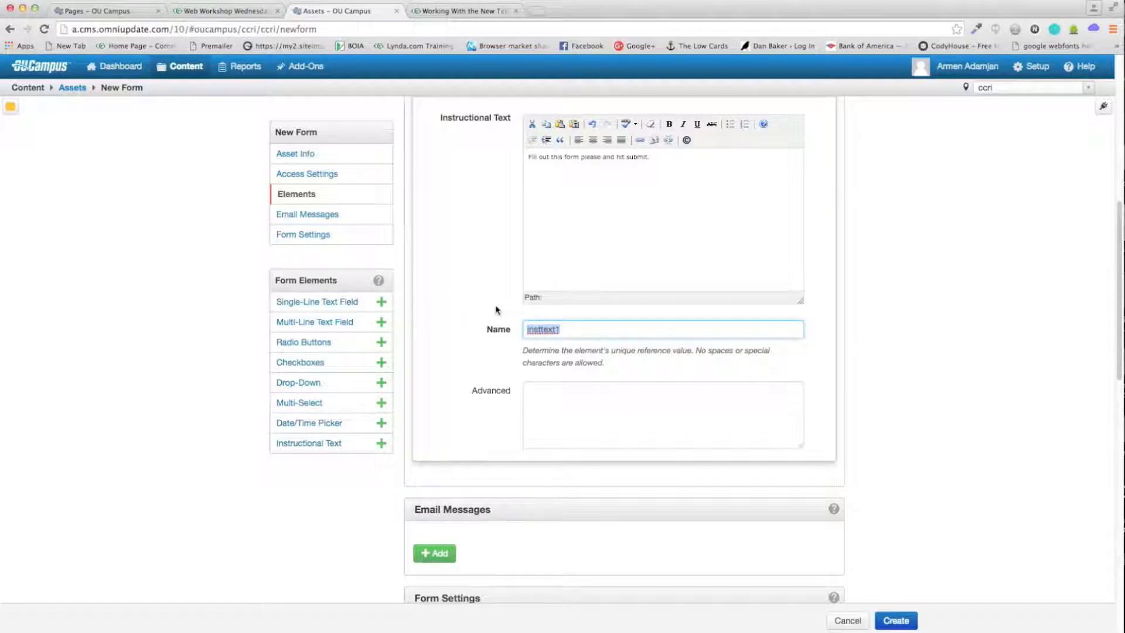
{"action": "scroll", "coordinate": [496, 310], "scroll_direction": "down", "scroll_amount": 1}
{"action": "scroll", "coordinate": [445, 241], "scroll_direction": "up", "scroll_amount": 3}
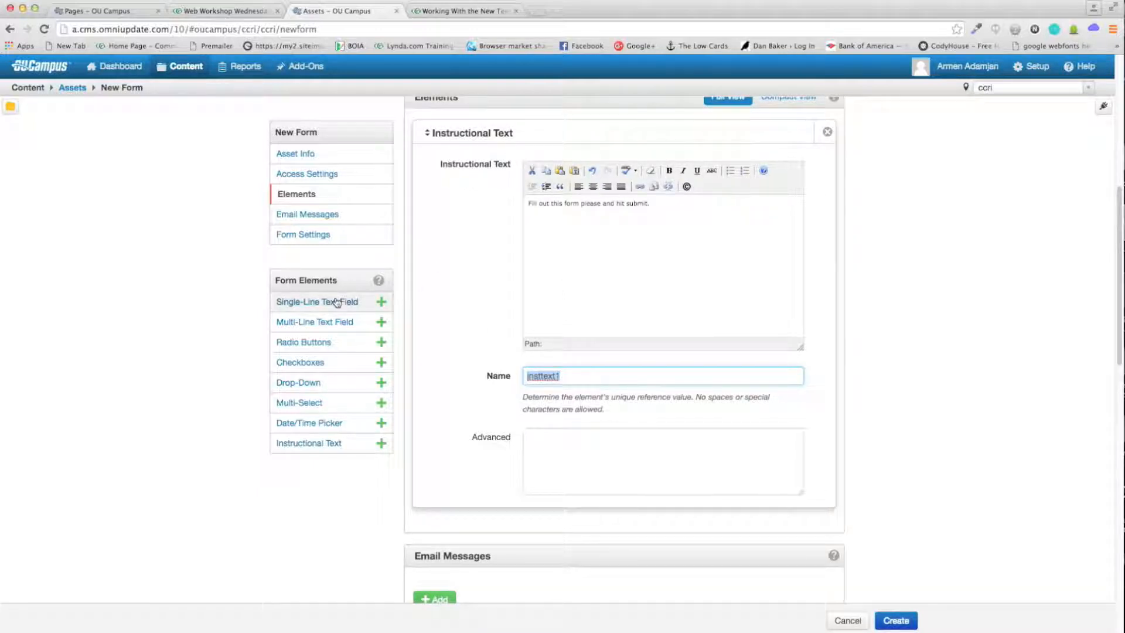
Step: Add a Single-Line Text Field below the instructional text
{"action": "left_click_drag", "start_coordinate": [337, 302], "coordinate": [503, 526]}
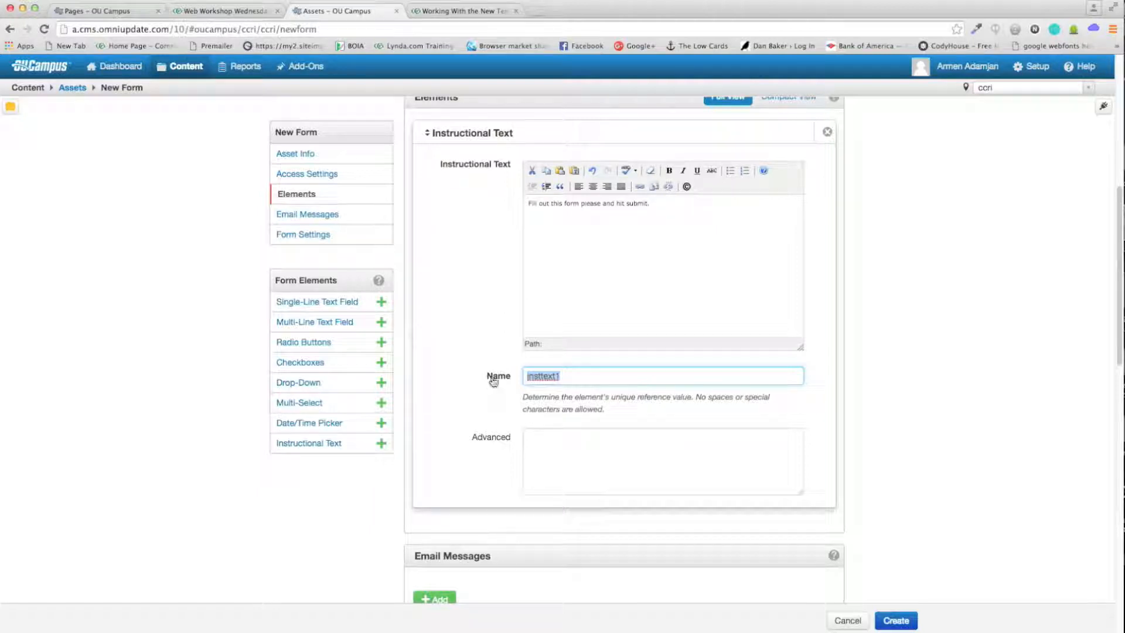
{"action": "left_click_drag", "start_coordinate": [297, 302], "coordinate": [555, 527]}
{"action": "left_click", "coordinate": [556, 526]}
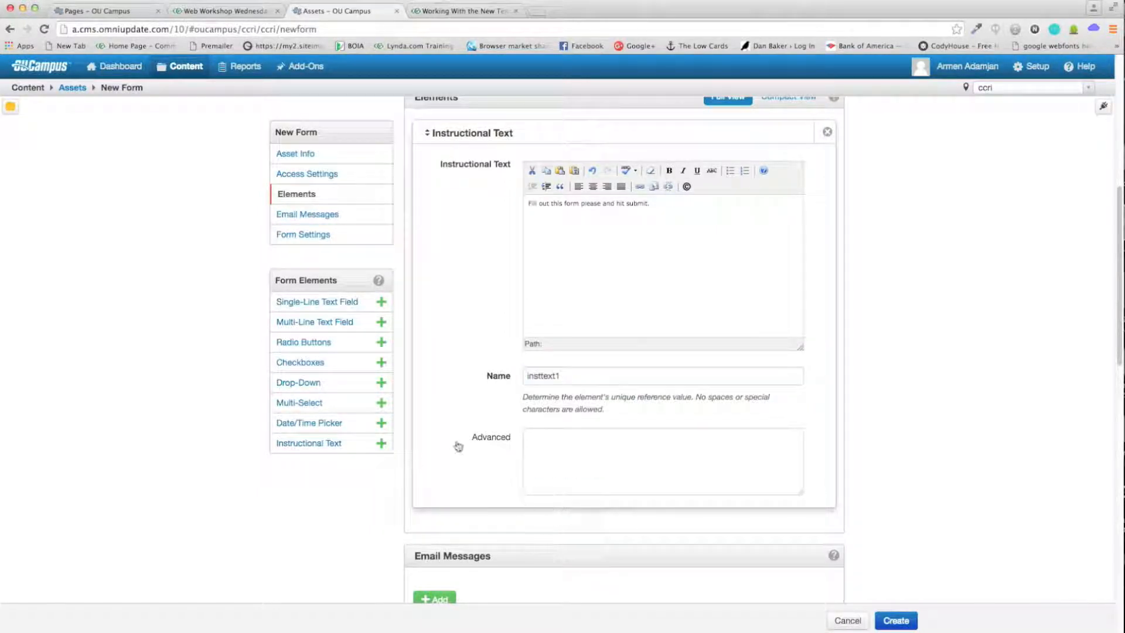
{"action": "left_click_drag", "start_coordinate": [327, 309], "coordinate": [490, 530]}
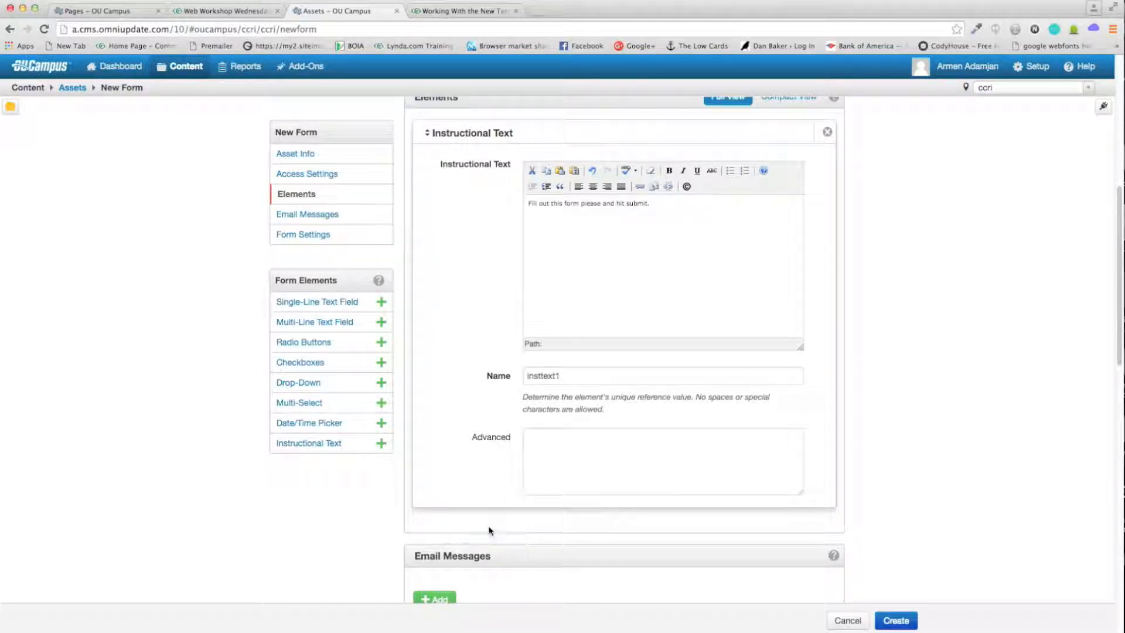
{"action": "left_click", "coordinate": [381, 301]}
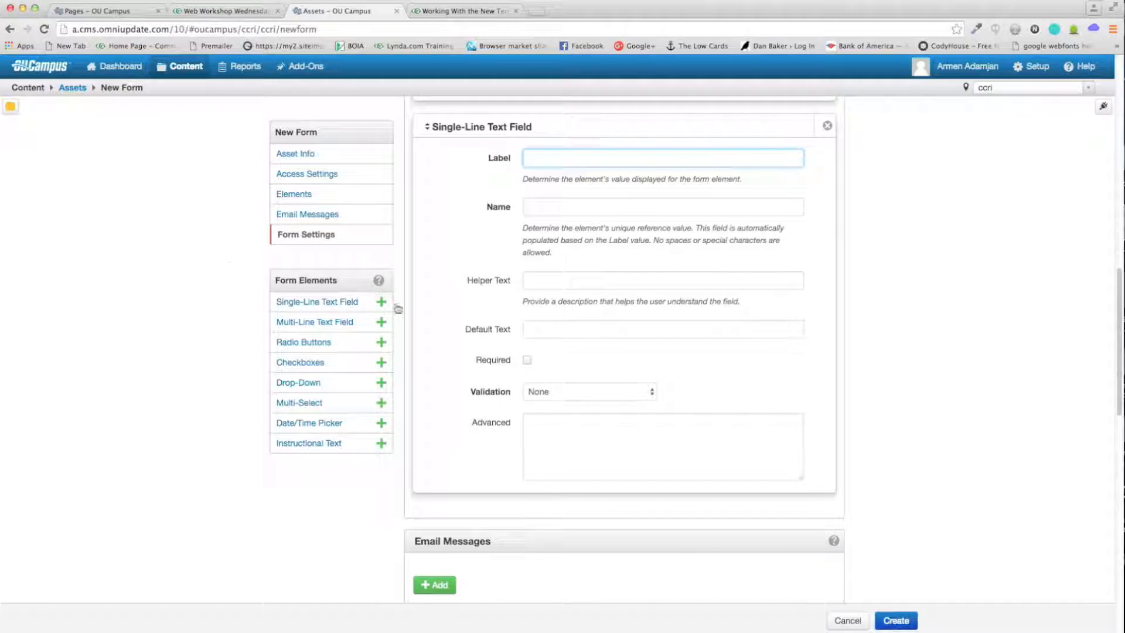
Step: Check the live form's "Name: *" label for reference
{"action": "scroll", "coordinate": [452, 303], "scroll_direction": "down", "scroll_amount": 2}
{"action": "scroll", "coordinate": [455, 302], "scroll_direction": "up", "scroll_amount": 3}
{"action": "scroll", "coordinate": [456, 299], "scroll_direction": "up", "scroll_amount": 4}
{"action": "scroll", "coordinate": [467, 354], "scroll_direction": "down", "scroll_amount": 4}
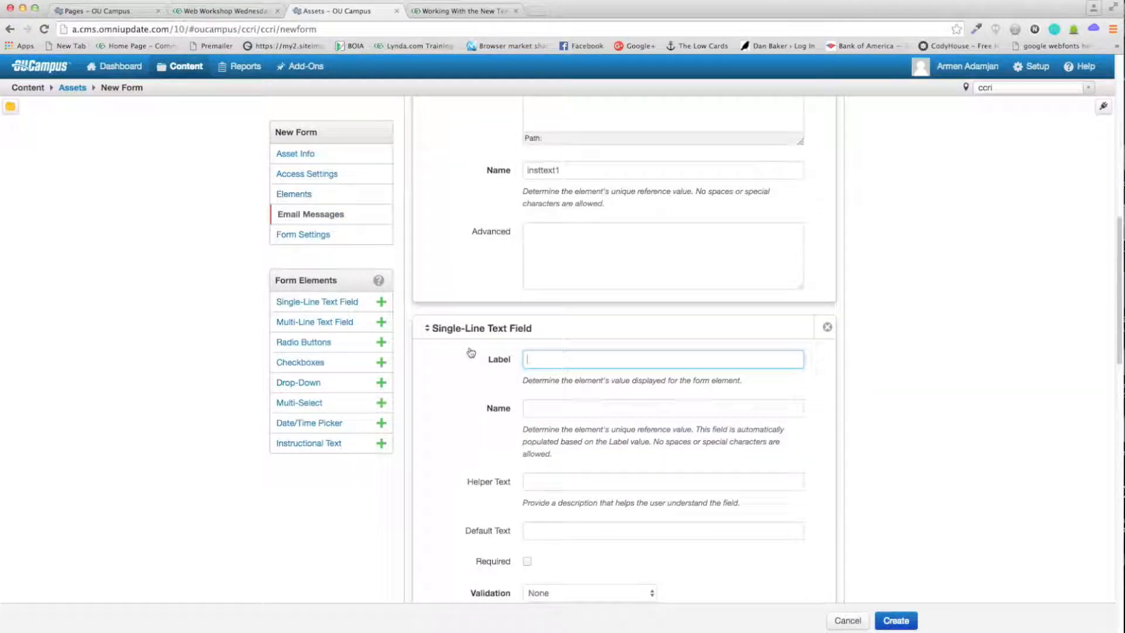
{"action": "scroll", "coordinate": [620, 244], "scroll_direction": "down", "scroll_amount": 1}
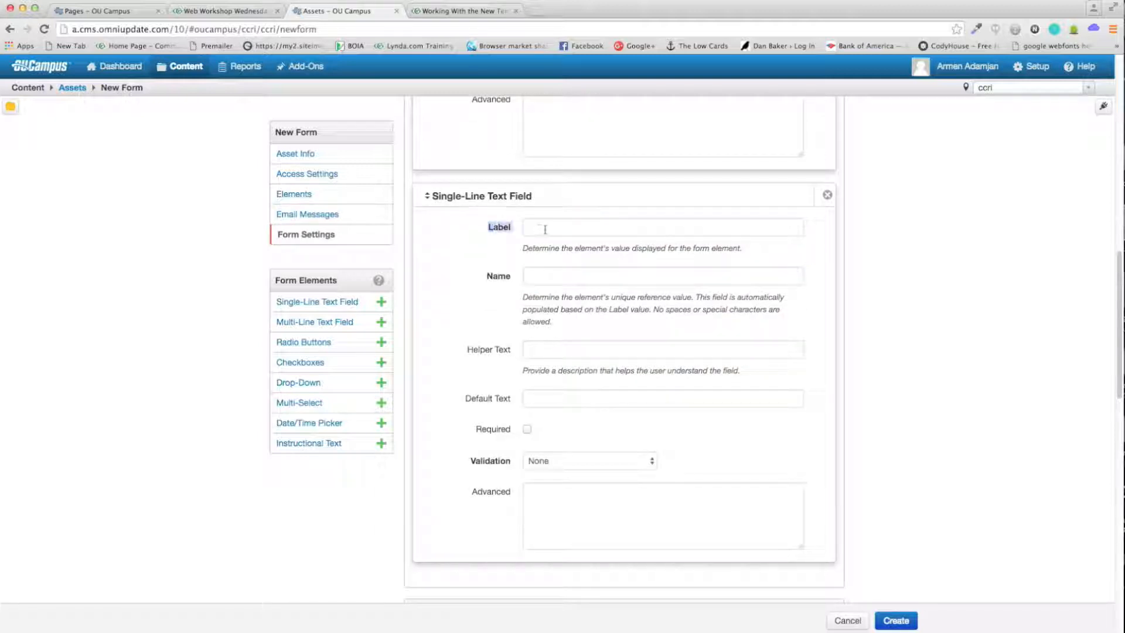
{"action": "left_click", "coordinate": [213, 11]}
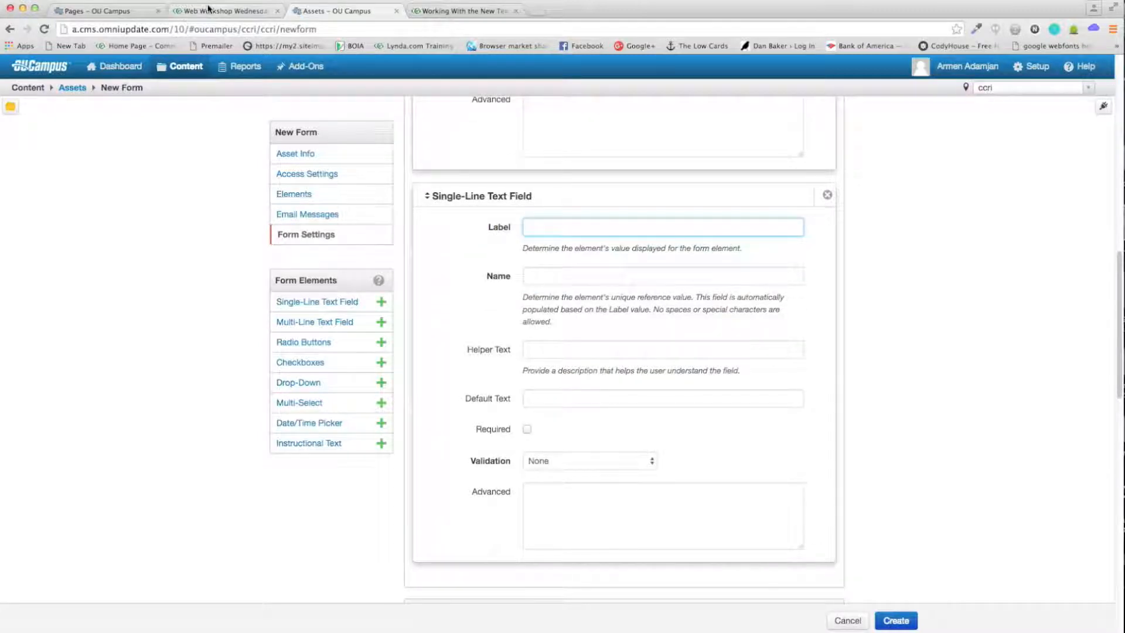
{"action": "scroll", "coordinate": [461, 223], "scroll_direction": "up", "scroll_amount": 1}
{"action": "scroll", "coordinate": [462, 223], "scroll_direction": "up", "scroll_amount": 4}
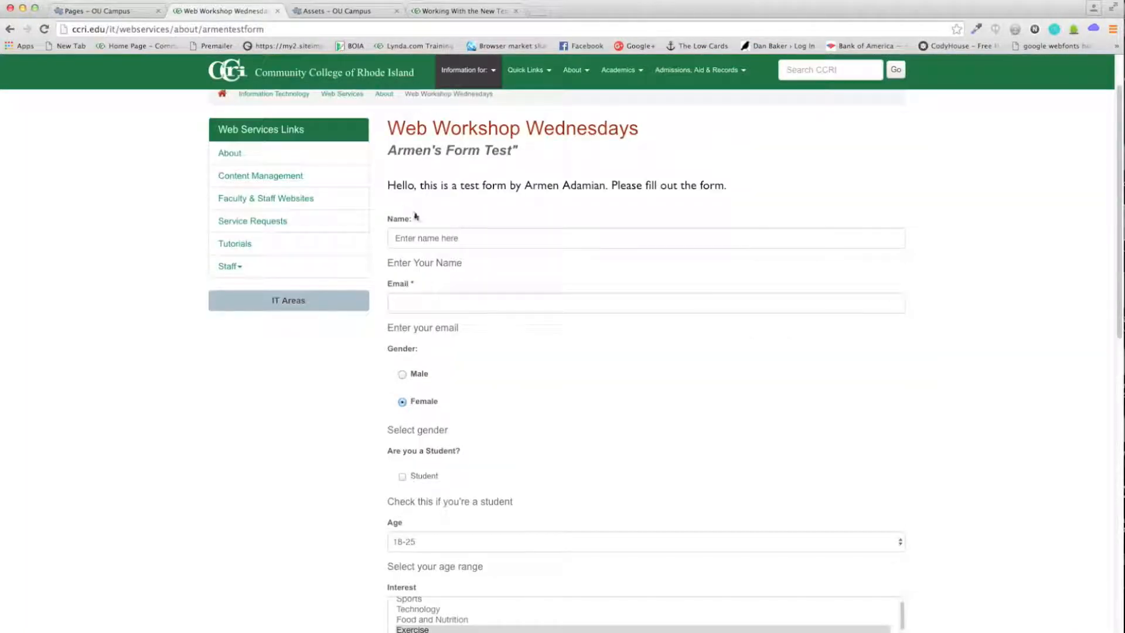
{"action": "mouse_move", "coordinate": [417, 221]}
{"action": "left_mouse_down"}
{"action": "mouse_move", "coordinate": [389, 223]}
{"action": "mouse_move", "coordinate": [433, 221]}
{"action": "left_mouse_up"}
{"action": "left_click_drag", "start_coordinate": [438, 227], "coordinate": [389, 223]}
{"action": "left_click", "coordinate": [337, 12]}
Step: Label the text field "Name:" and keep its auto-filled reference name "name"
{"action": "left_click", "coordinate": [530, 226]}
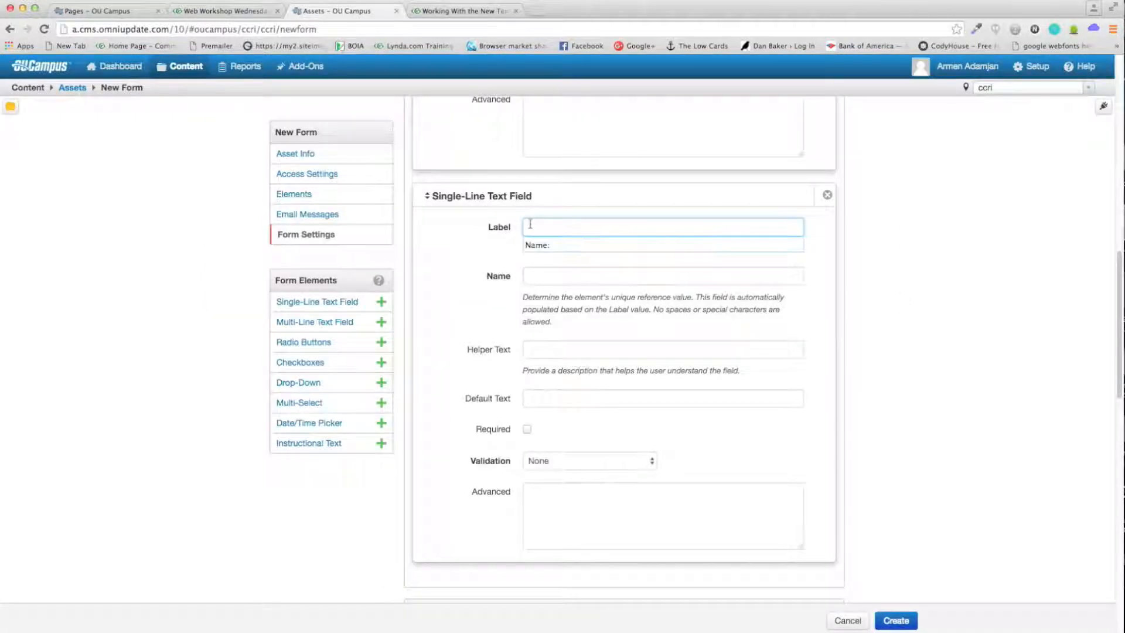
{"action": "type", "text": "Name:"}
{"action": "left_click", "coordinate": [488, 227]}
{"action": "left_click", "coordinate": [563, 231]}
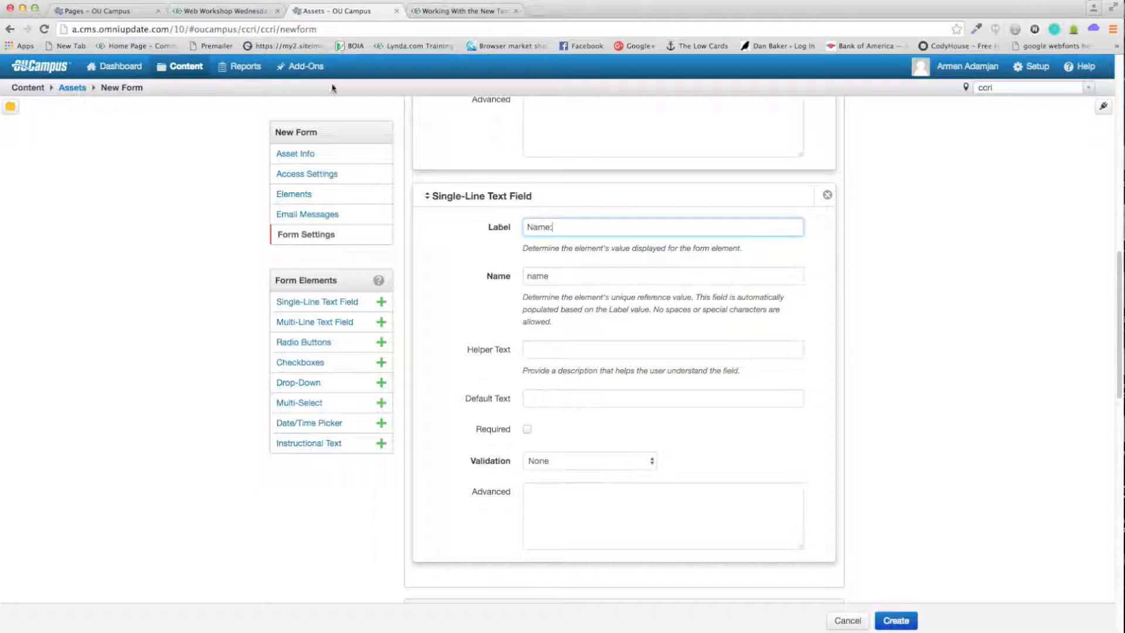
{"action": "left_click", "coordinate": [582, 279]}
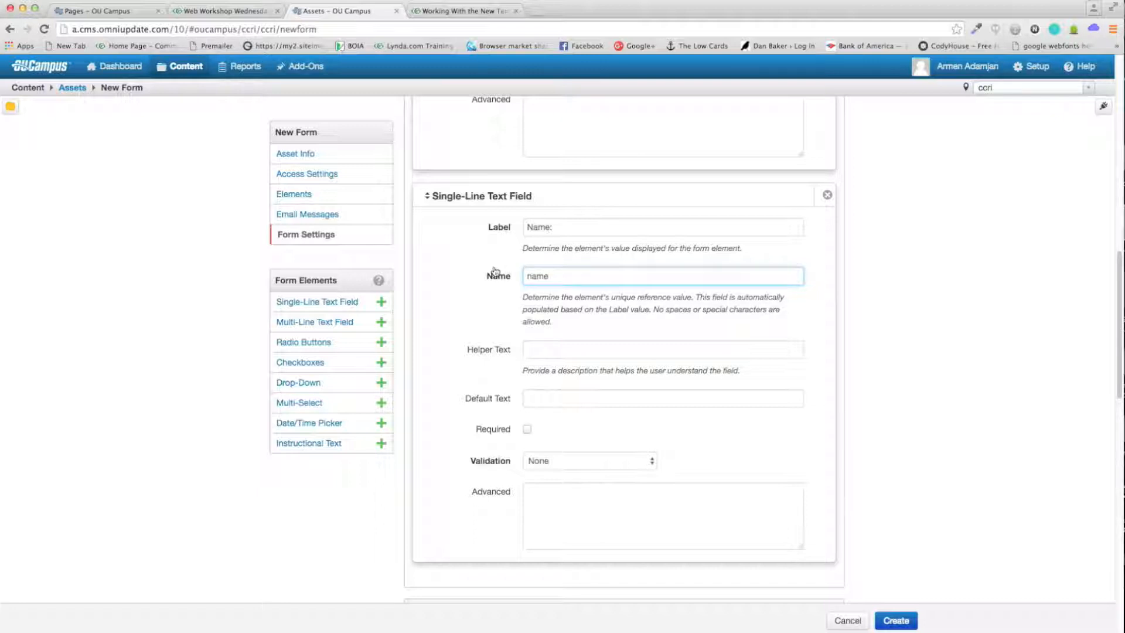
{"action": "double_click", "coordinate": [532, 274]}
{"action": "left_click", "coordinate": [577, 277]}
{"action": "double_click", "coordinate": [551, 277]}
{"action": "left_click", "coordinate": [571, 280]}
{"action": "double_click", "coordinate": [538, 276]}
{"action": "left_click", "coordinate": [590, 277]}
{"action": "left_click", "coordinate": [867, 288]}
Step: Start on the field's helper text and switch back to the live test form
{"action": "scroll", "coordinate": [703, 269], "scroll_direction": "down", "scroll_amount": 2}
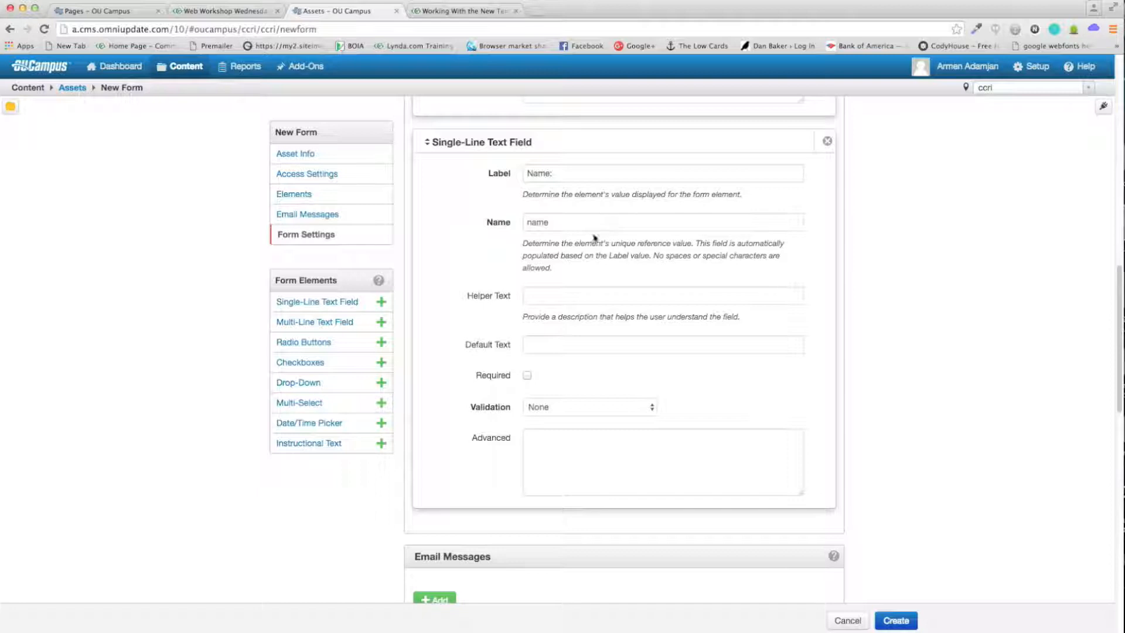
{"action": "left_click", "coordinate": [541, 296]}
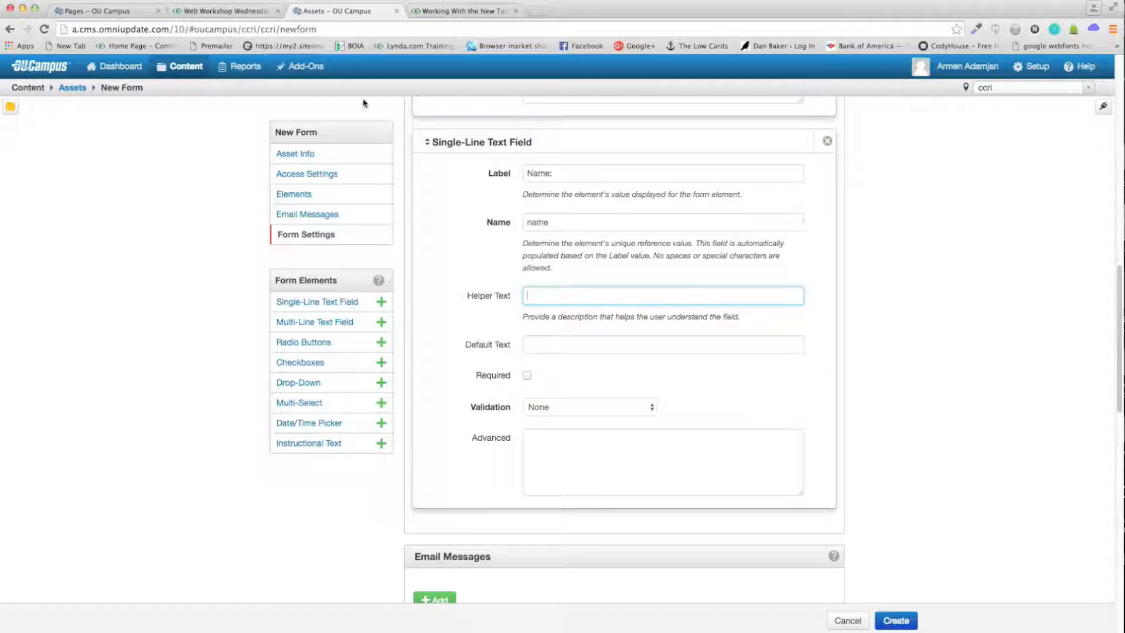
{"action": "left_click", "coordinate": [237, 11]}
{"action": "scroll", "coordinate": [613, 292], "scroll_direction": "down", "scroll_amount": 3}
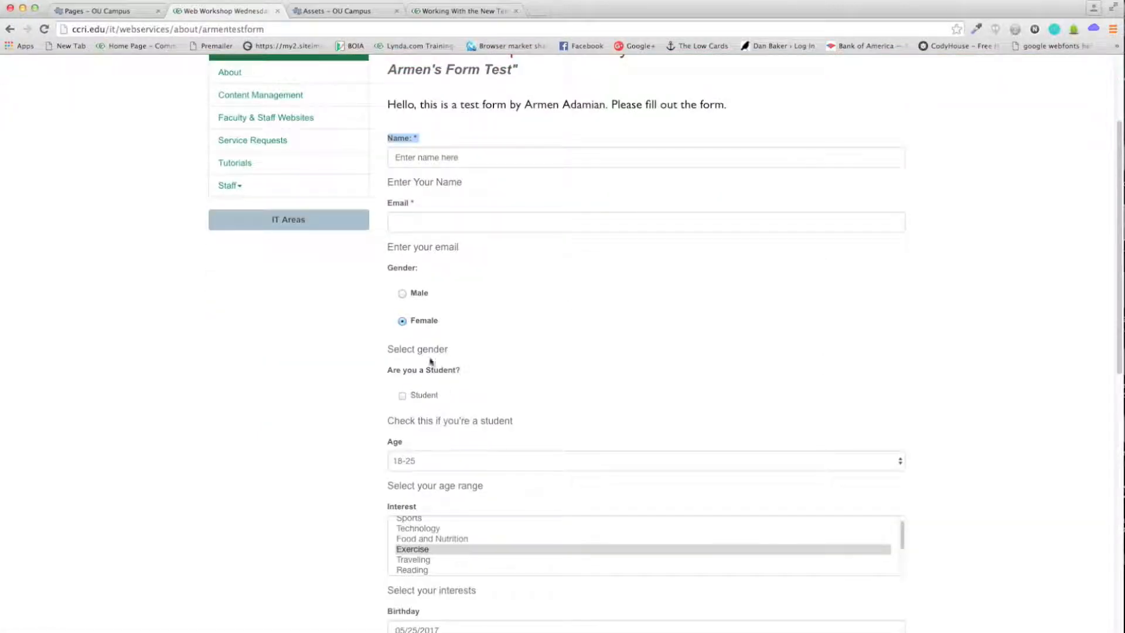
{"action": "left_click_drag", "start_coordinate": [450, 349], "coordinate": [388, 350]}
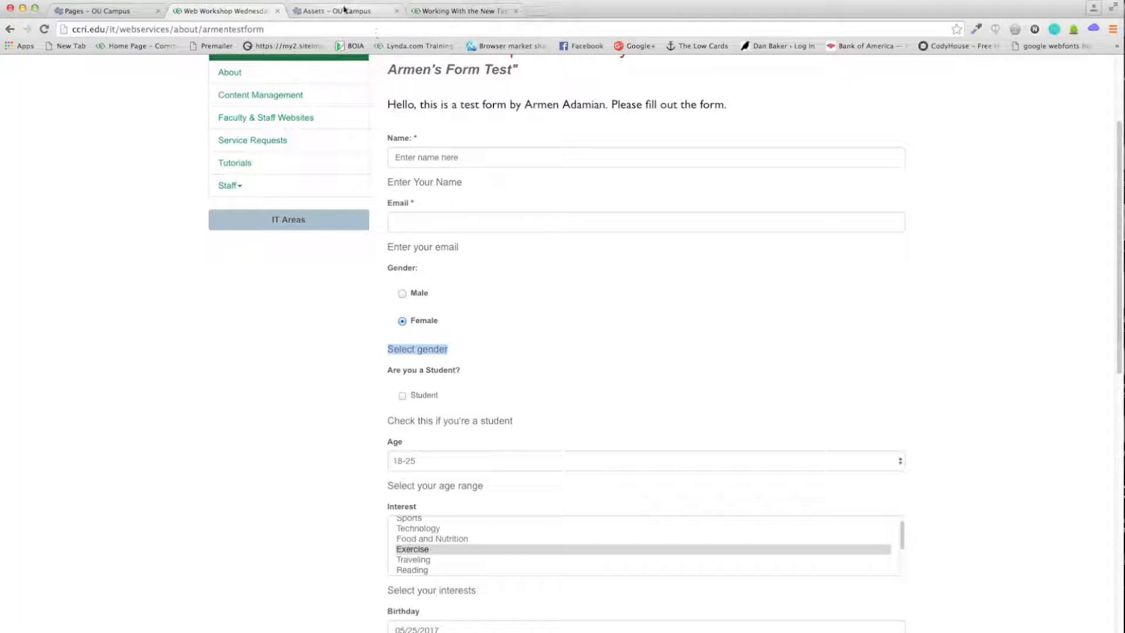
{"action": "left_click", "coordinate": [342, 11]}
{"action": "left_click", "coordinate": [545, 344]}
{"action": "key", "text": "super+alt+Left"}
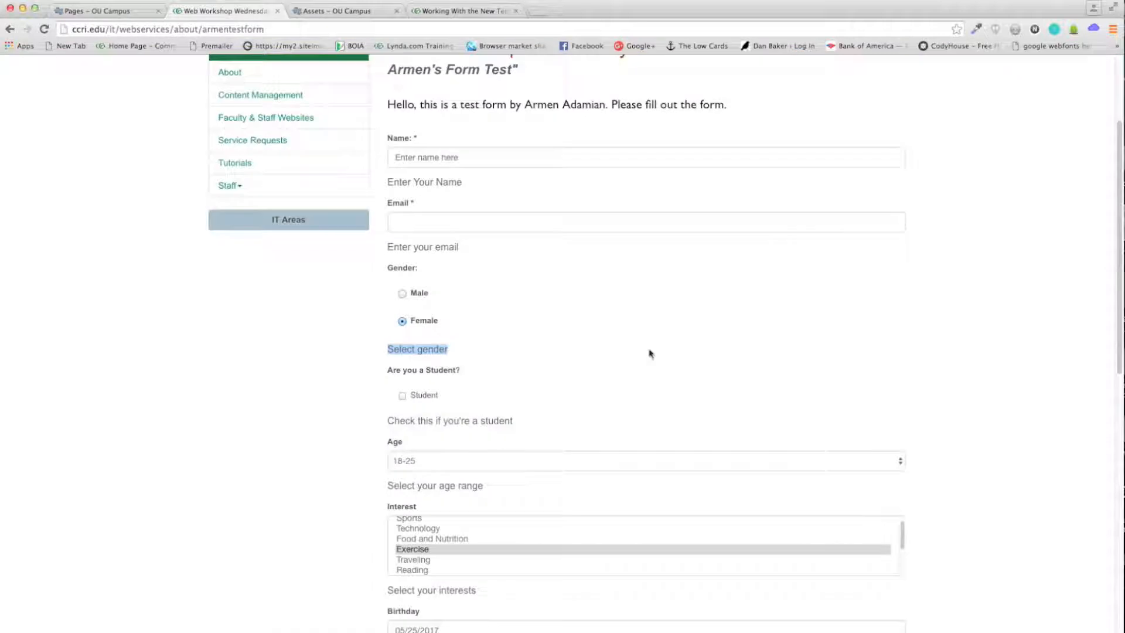
{"action": "scroll", "coordinate": [648, 352], "scroll_direction": "up", "scroll_amount": 2}
{"action": "left_click", "coordinate": [550, 227]}
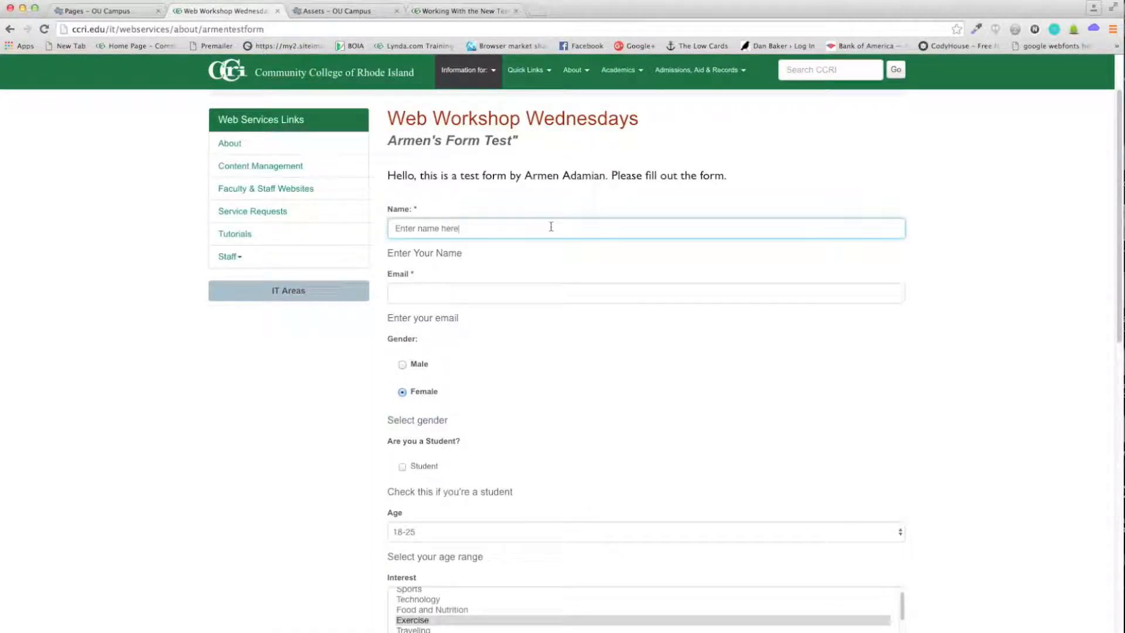
{"action": "triple_click", "coordinate": [410, 228]}
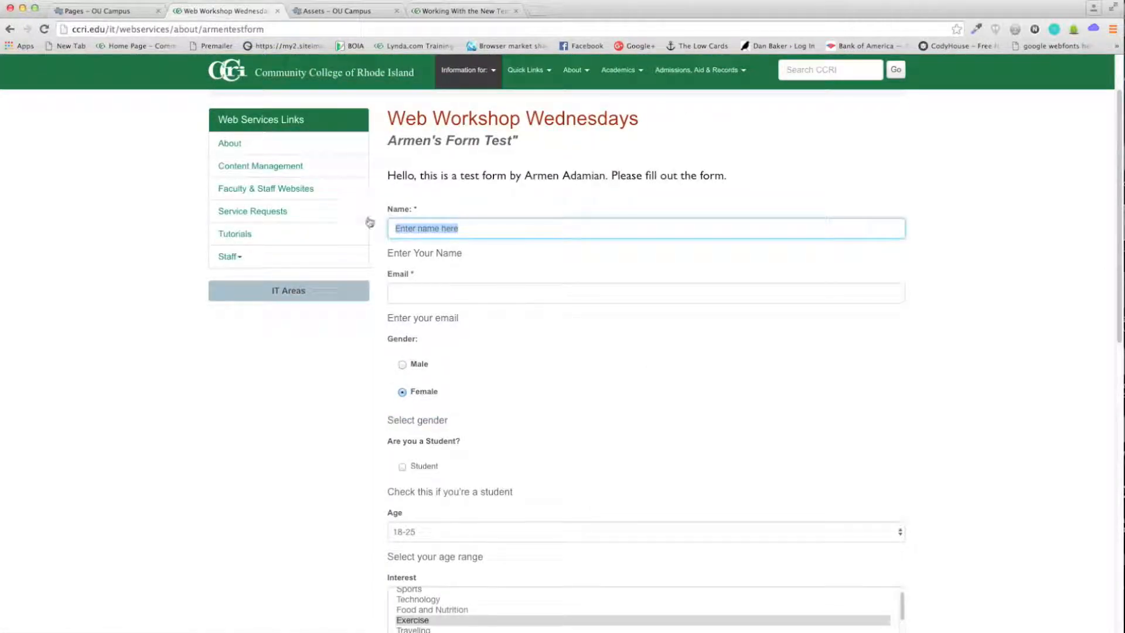
{"action": "left_click_drag", "start_coordinate": [461, 229], "coordinate": [379, 227]}
{"action": "left_click", "coordinate": [317, 12]}
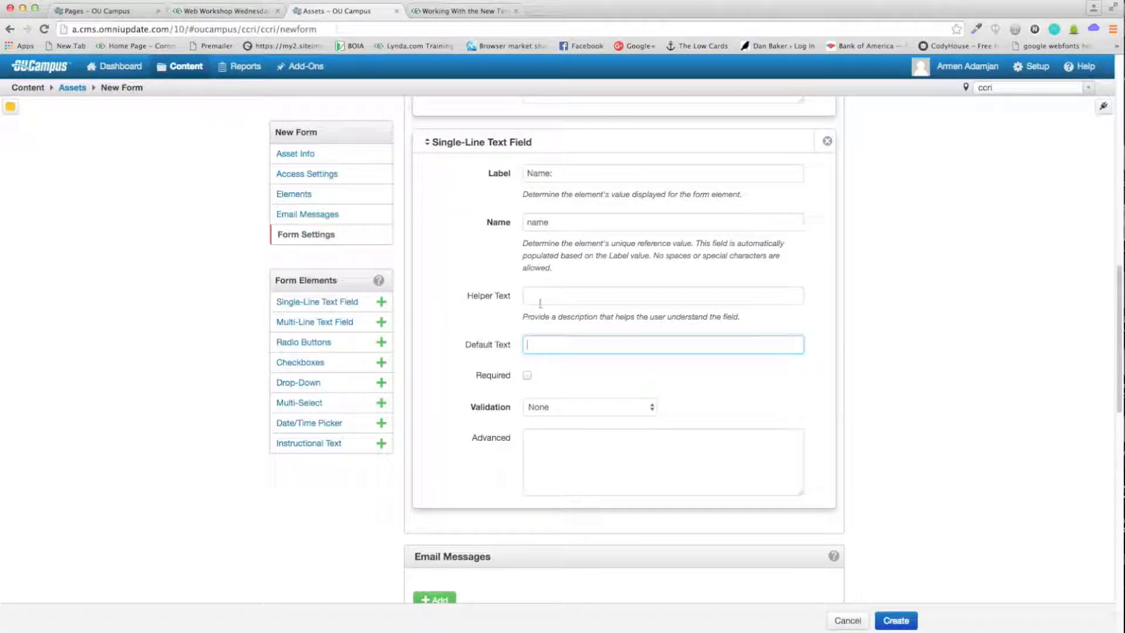
Step: Give the Name: field default text "Enter name here", keep Validation None, and uncheck Required
{"action": "type", "text": "Enter name here"}
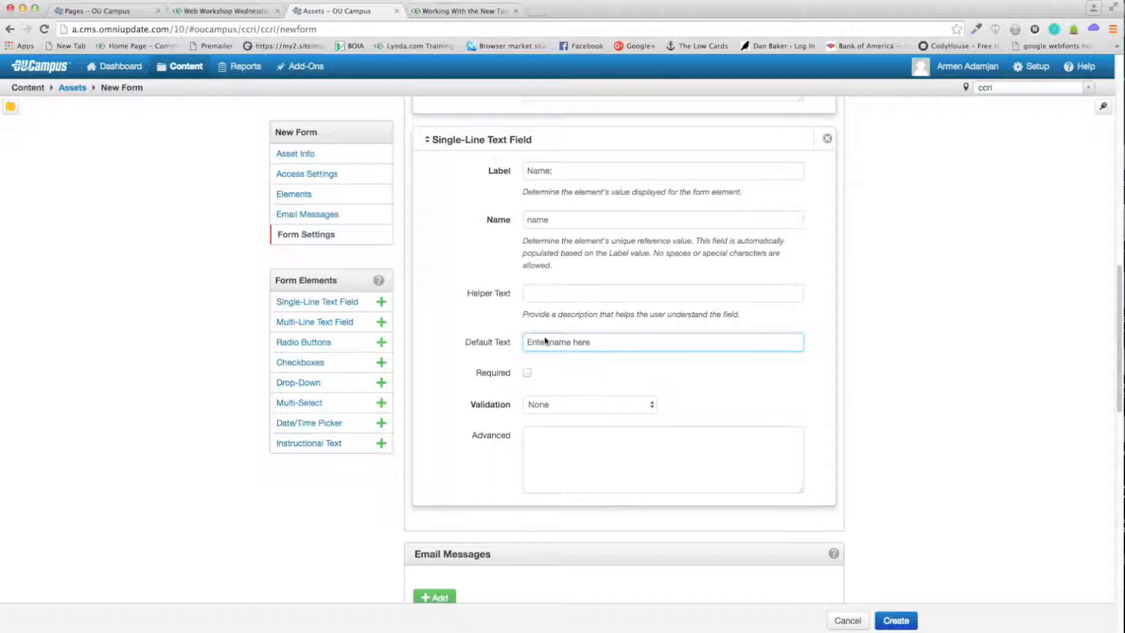
{"action": "scroll", "coordinate": [536, 346], "scroll_direction": "down", "scroll_amount": 1}
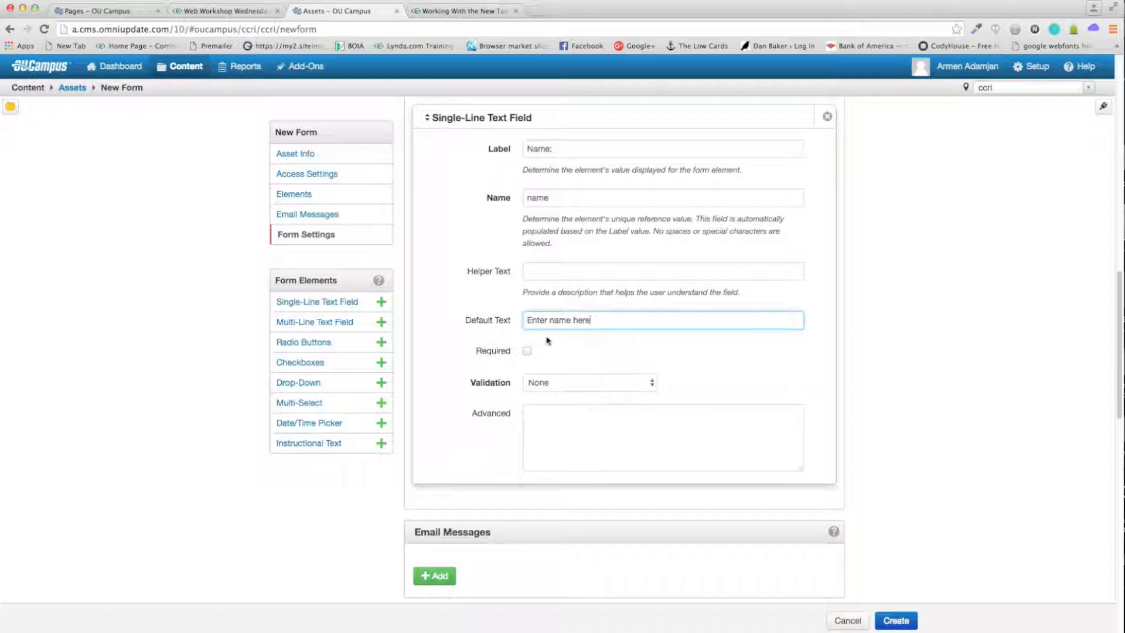
{"action": "left_click", "coordinate": [528, 353]}
{"action": "left_click", "coordinate": [528, 352]}
{"action": "left_click", "coordinate": [528, 352]}
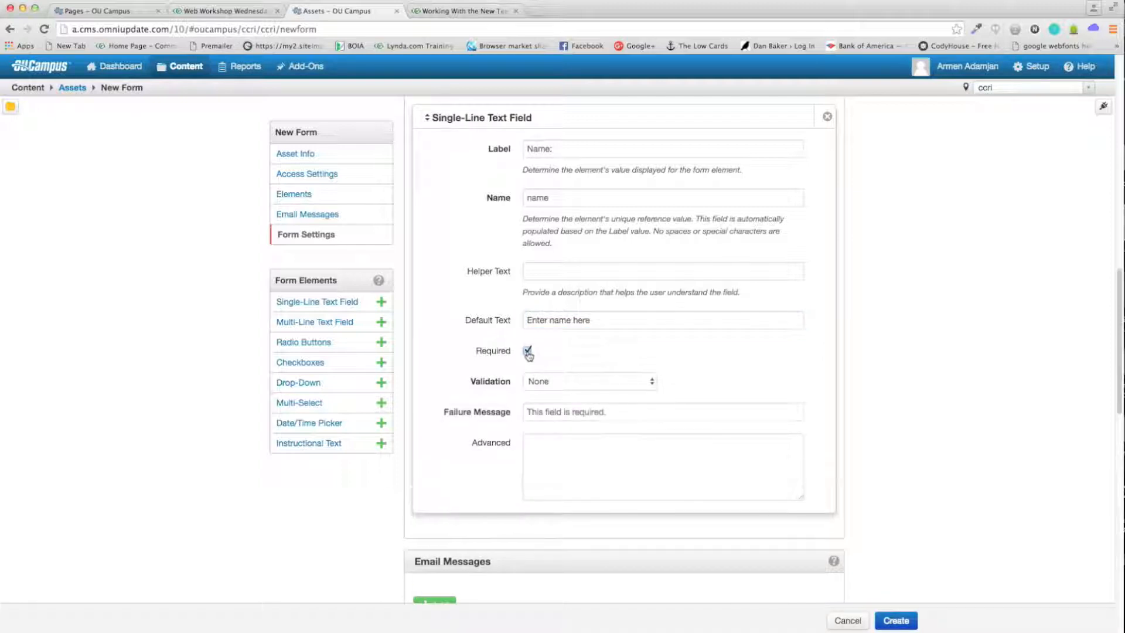
{"action": "left_click", "coordinate": [618, 379]}
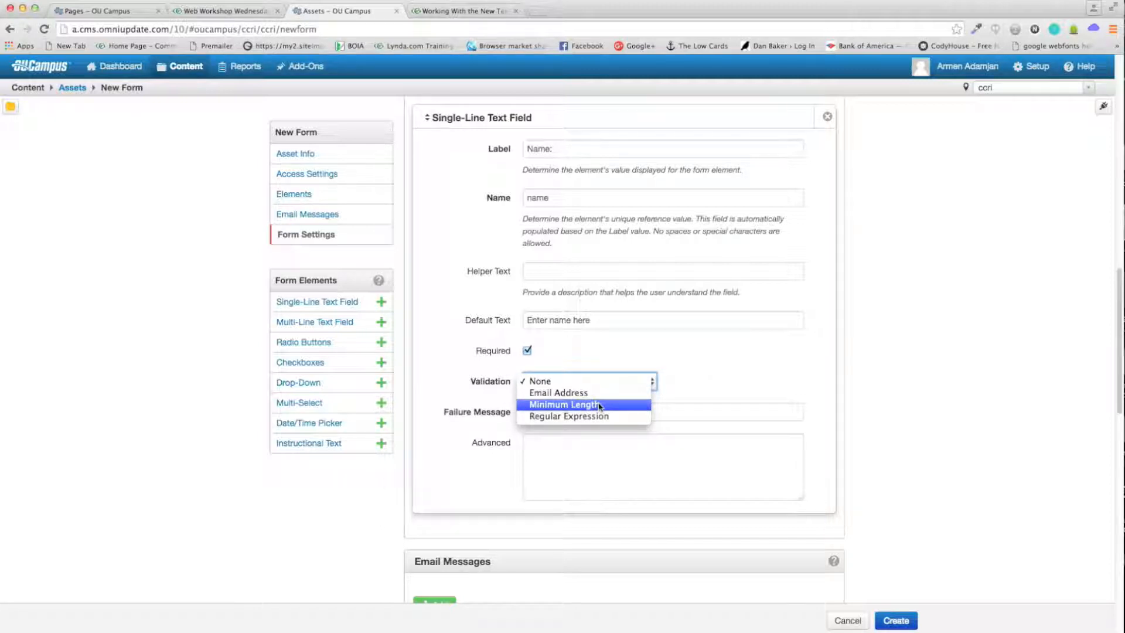
{"action": "left_click", "coordinate": [657, 381]}
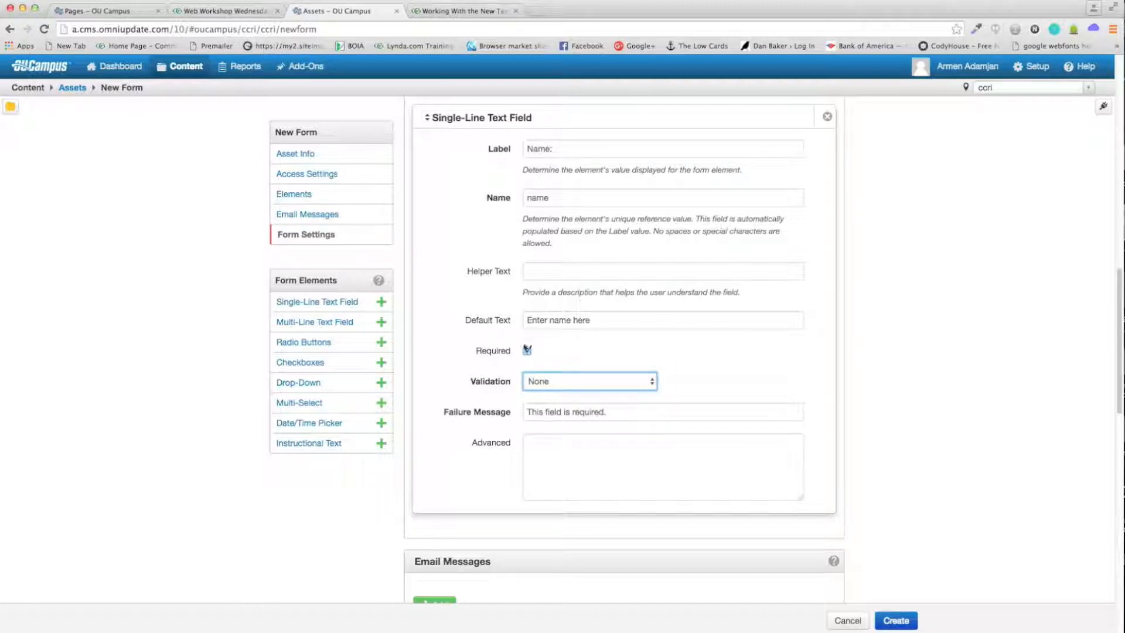
{"action": "left_click", "coordinate": [527, 350]}
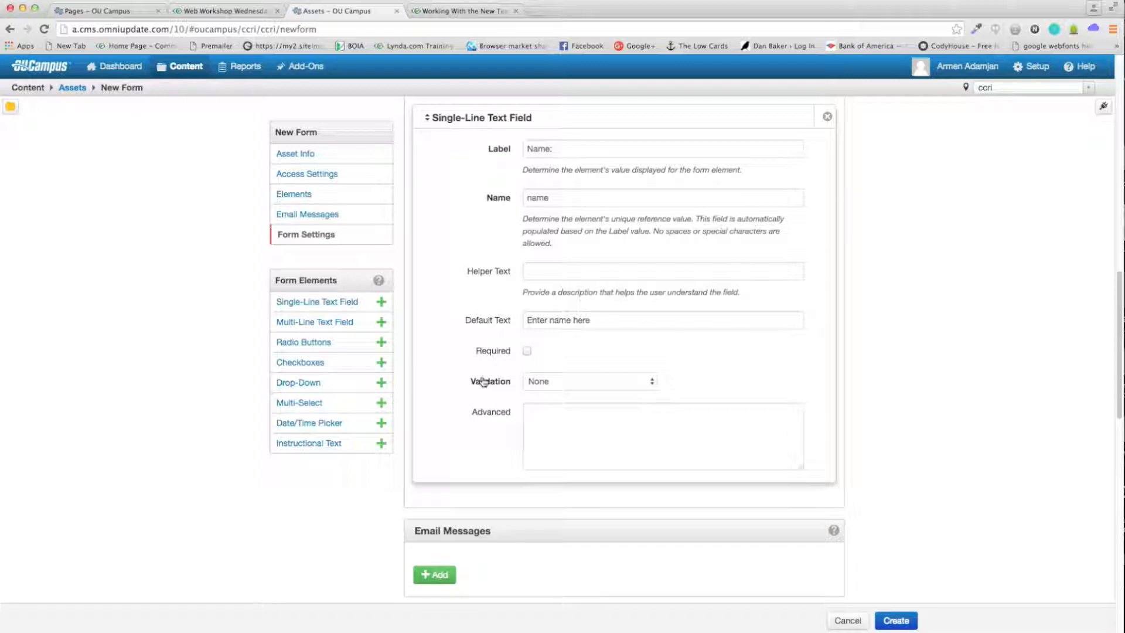
{"action": "scroll", "coordinate": [510, 319], "scroll_direction": "down", "scroll_amount": 2}
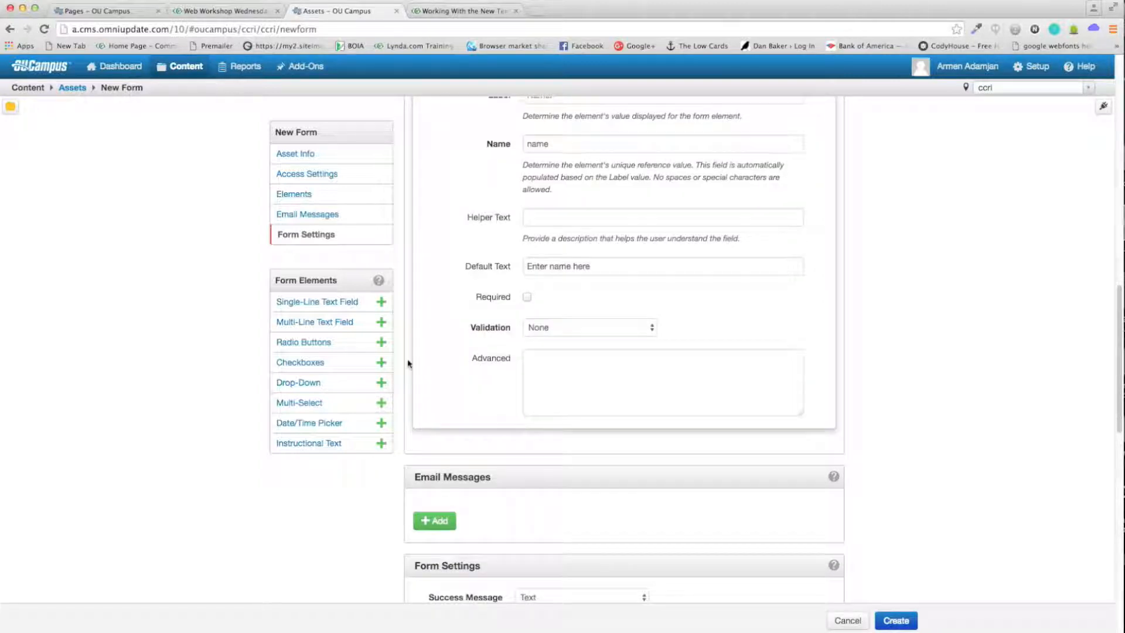
{"action": "scroll", "coordinate": [409, 363], "scroll_direction": "down", "scroll_amount": 1}
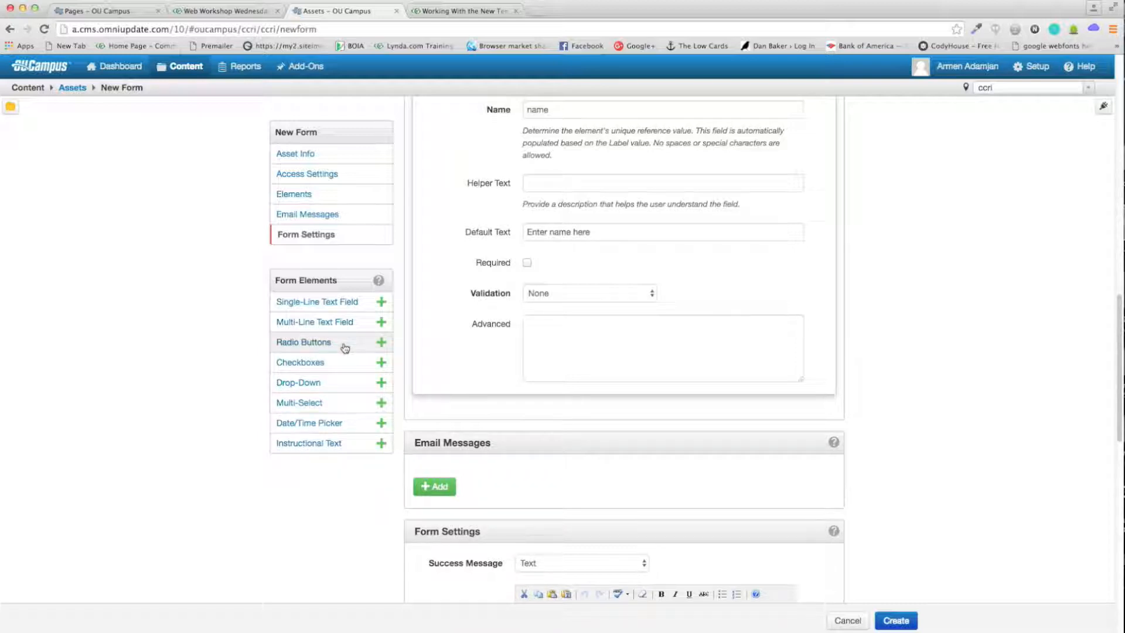
Step: Add a Radio Buttons element labeled "Gender:" with name "gender" and helper text "Select gender"
{"action": "left_click", "coordinate": [381, 343]}
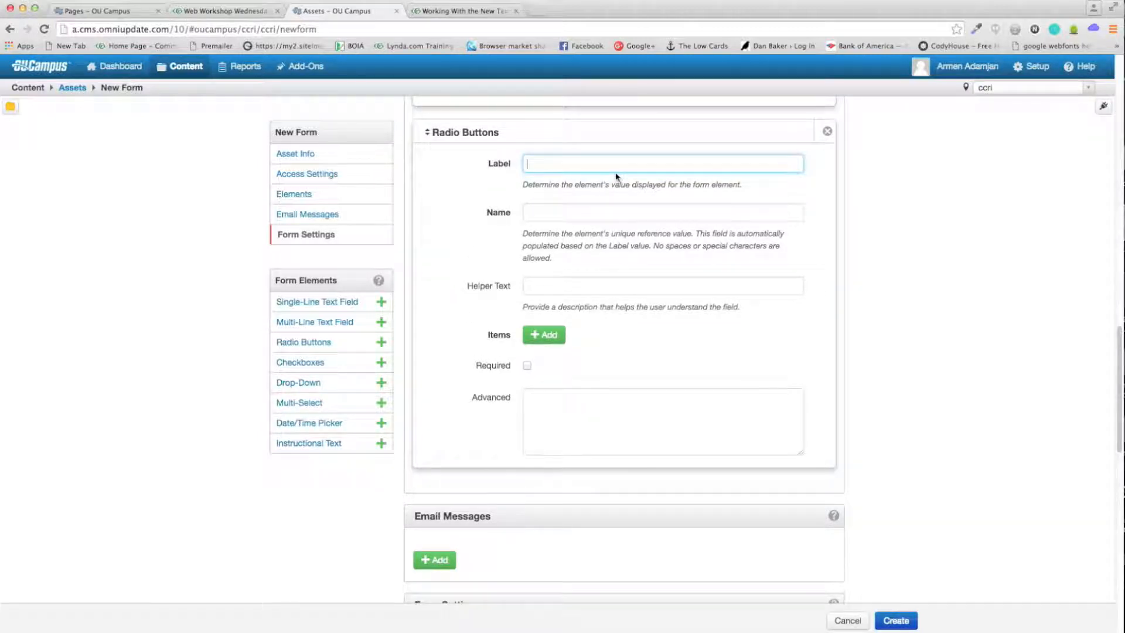
{"action": "left_click", "coordinate": [225, 12]}
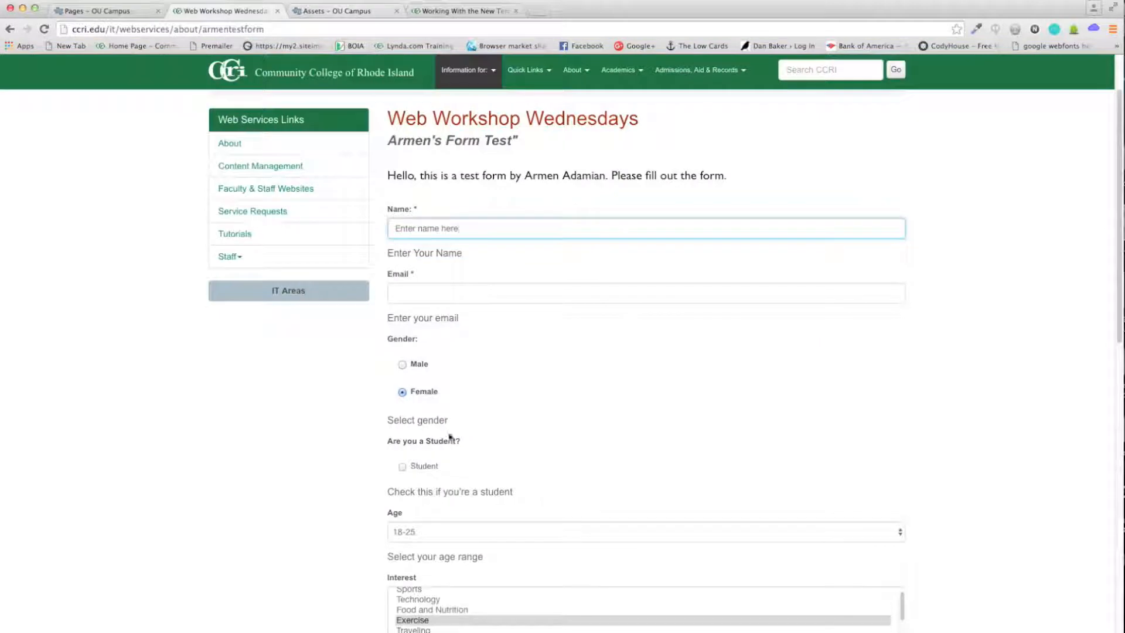
{"action": "left_click", "coordinate": [348, 15]}
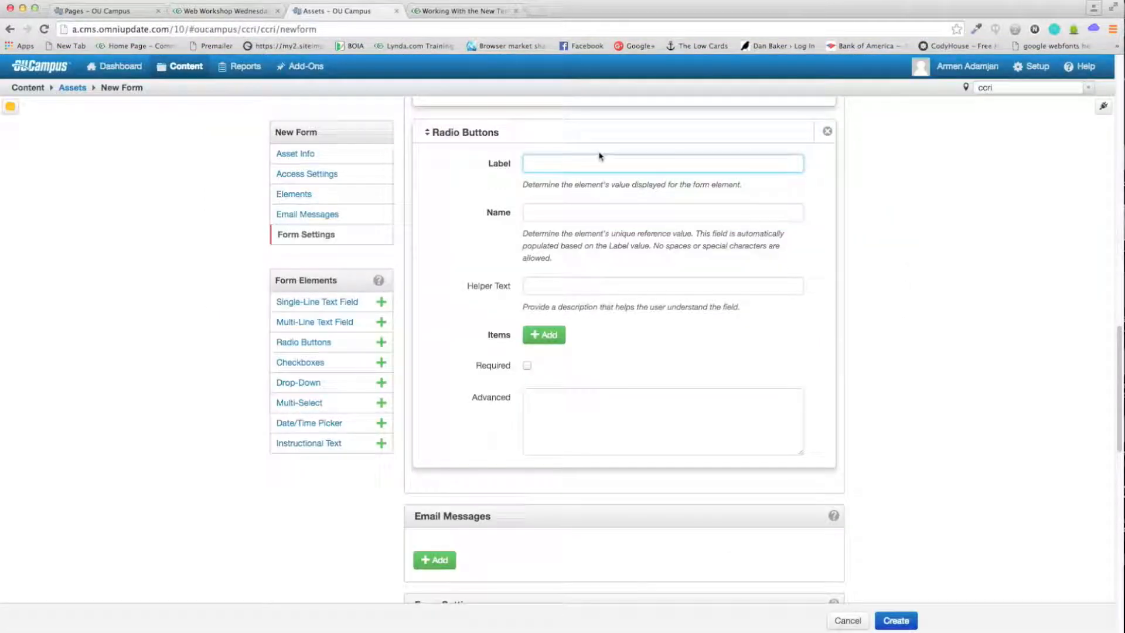
{"action": "key", "text": "BackSpace"}
{"action": "key", "text": "BackSpace"}
{"action": "key", "text": "BackSpace"}
{"action": "type", "text": "nder:"}
{"action": "key", "text": "Tab"}
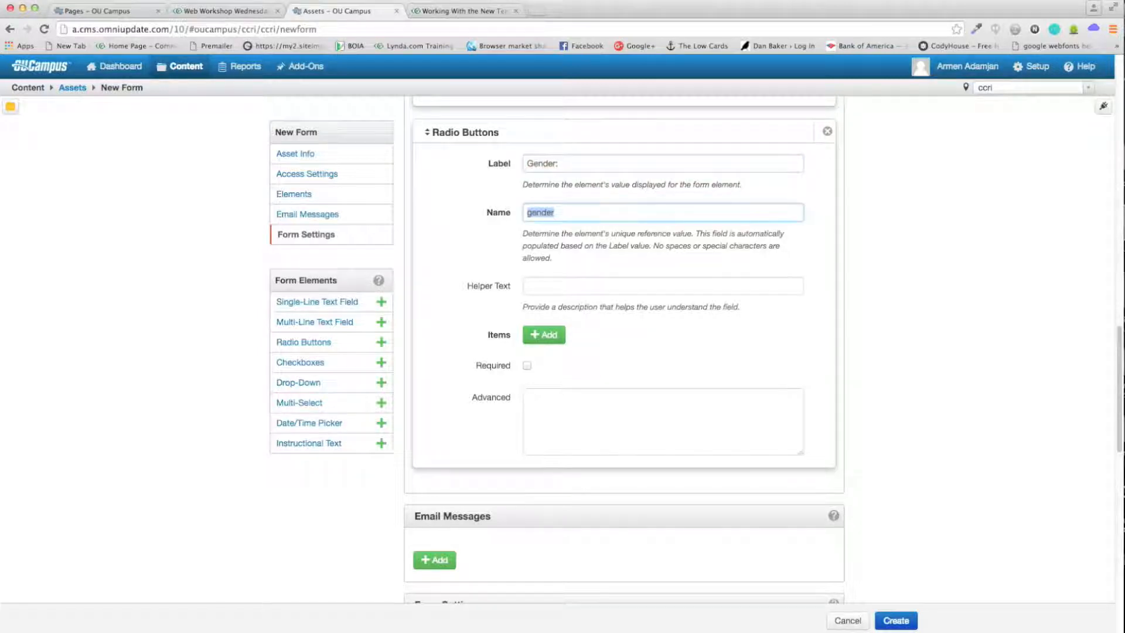
{"action": "left_click", "coordinate": [581, 213]}
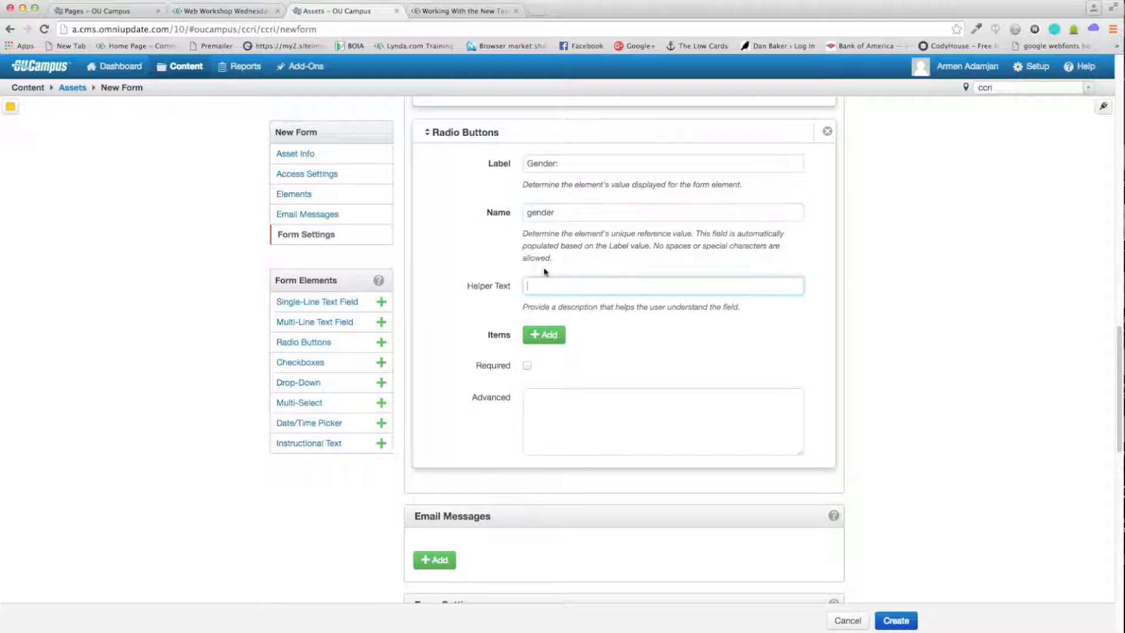
{"action": "key", "text": "Tab"}
{"action": "left_click_drag", "start_coordinate": [487, 336], "coordinate": [515, 334]}
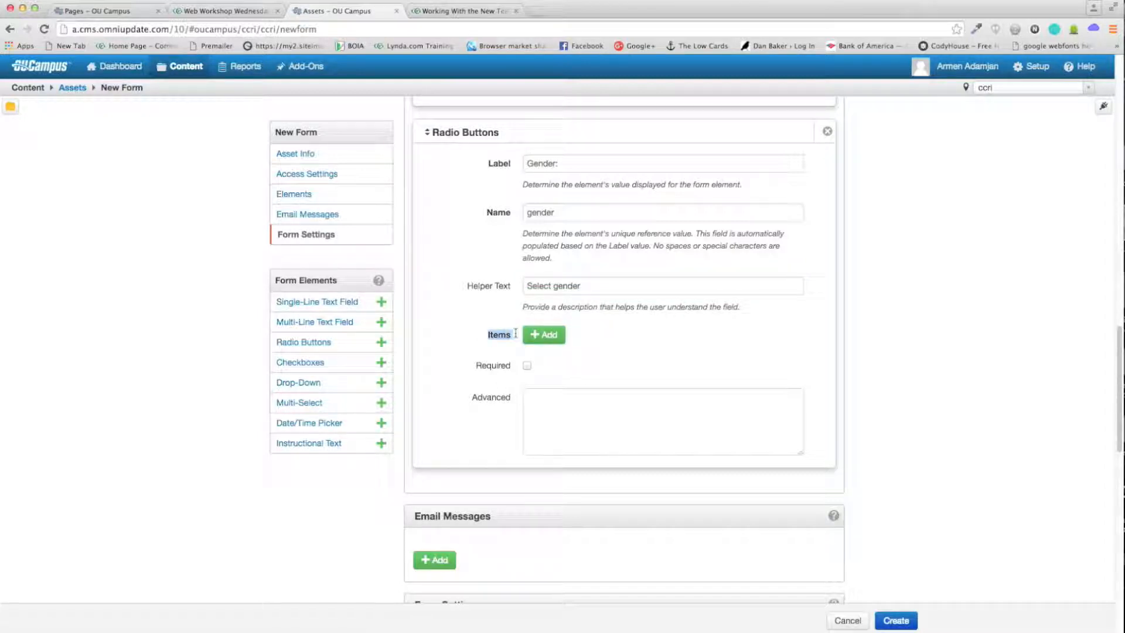
{"action": "left_click", "coordinate": [545, 339]}
Step: Add Male and Female options to the Gender radio buttons, then insert a Checkboxes element
{"action": "left_click", "coordinate": [545, 335]}
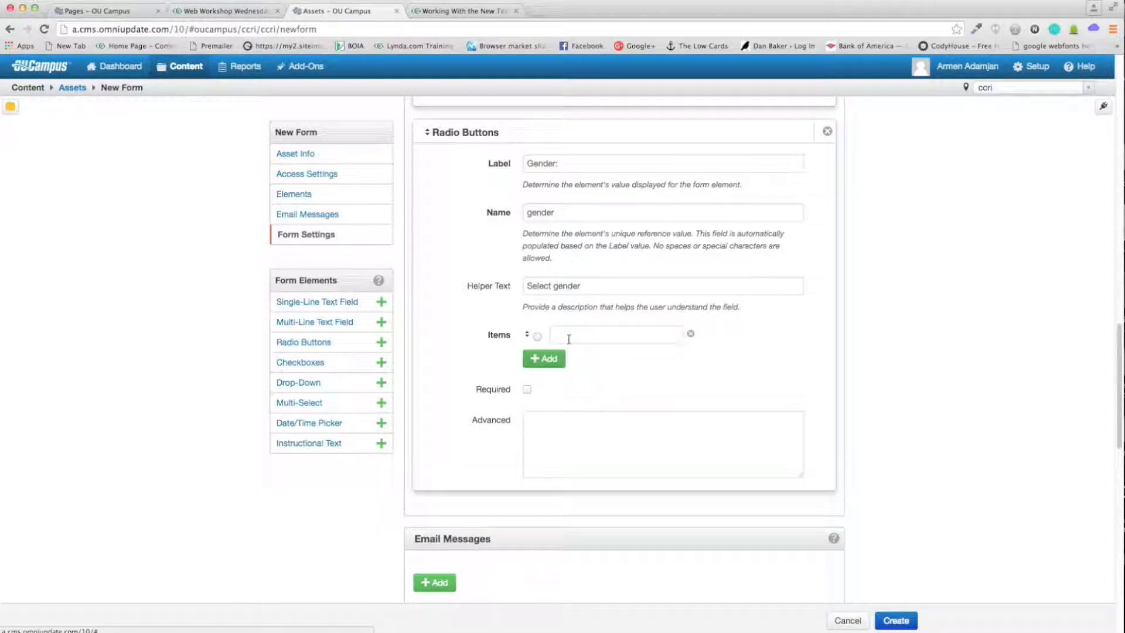
{"action": "left_click", "coordinate": [589, 330]}
{"action": "type", "text": "Male"}
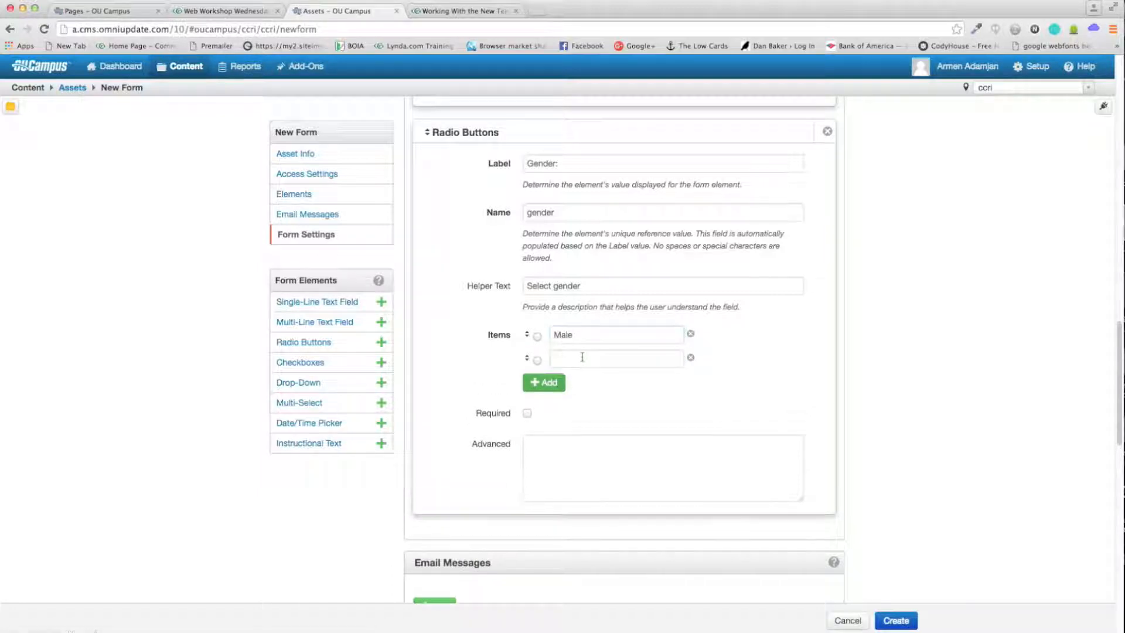
{"action": "left_click", "coordinate": [555, 358]}
{"action": "type", "text": "Female"}
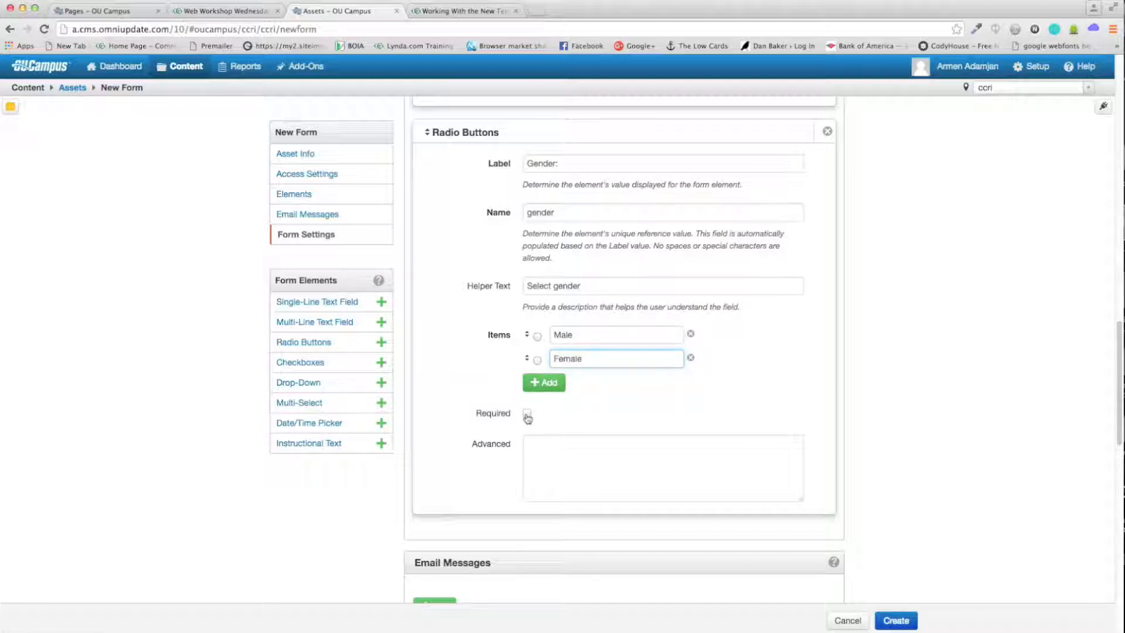
{"action": "scroll", "coordinate": [436, 346], "scroll_direction": "down", "scroll_amount": 1}
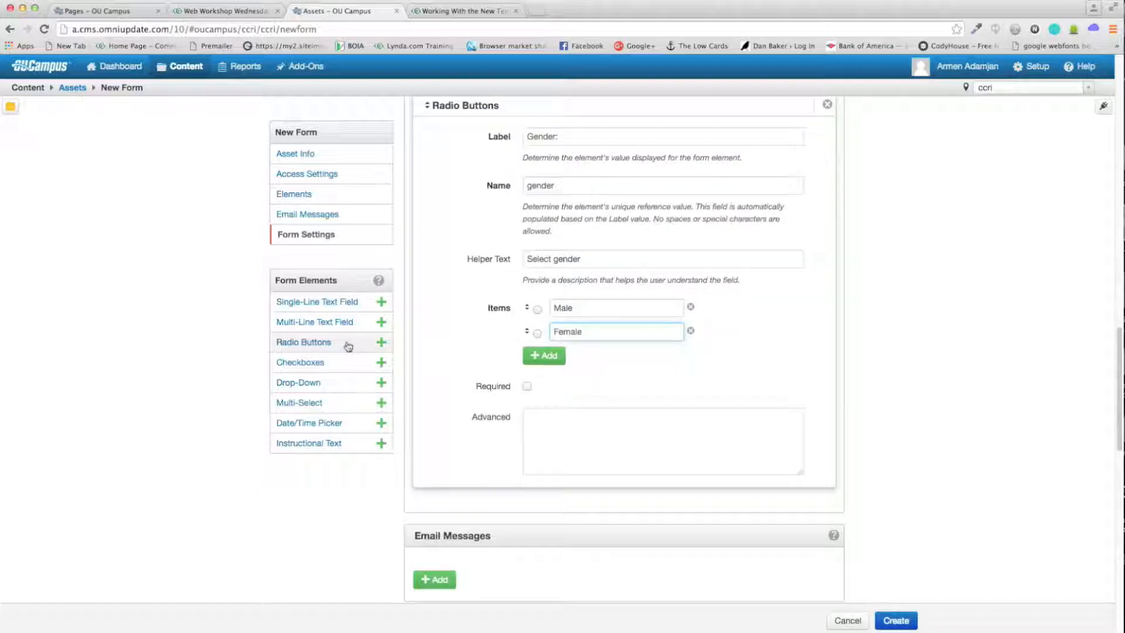
{"action": "left_click_drag", "start_coordinate": [317, 363], "coordinate": [427, 405]}
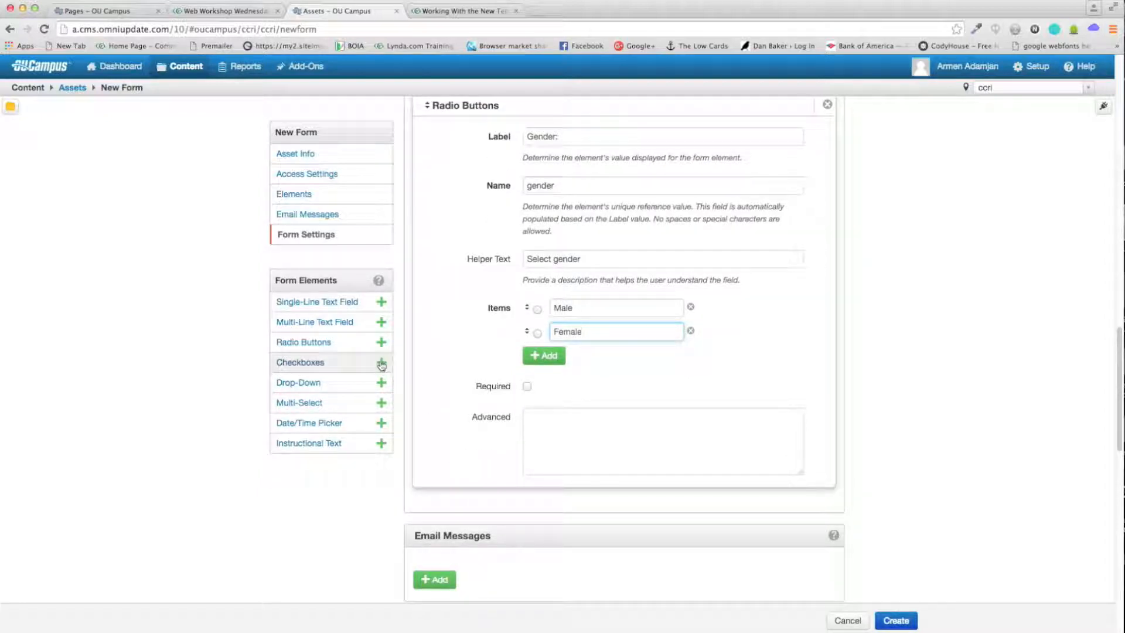
{"action": "left_click", "coordinate": [382, 364]}
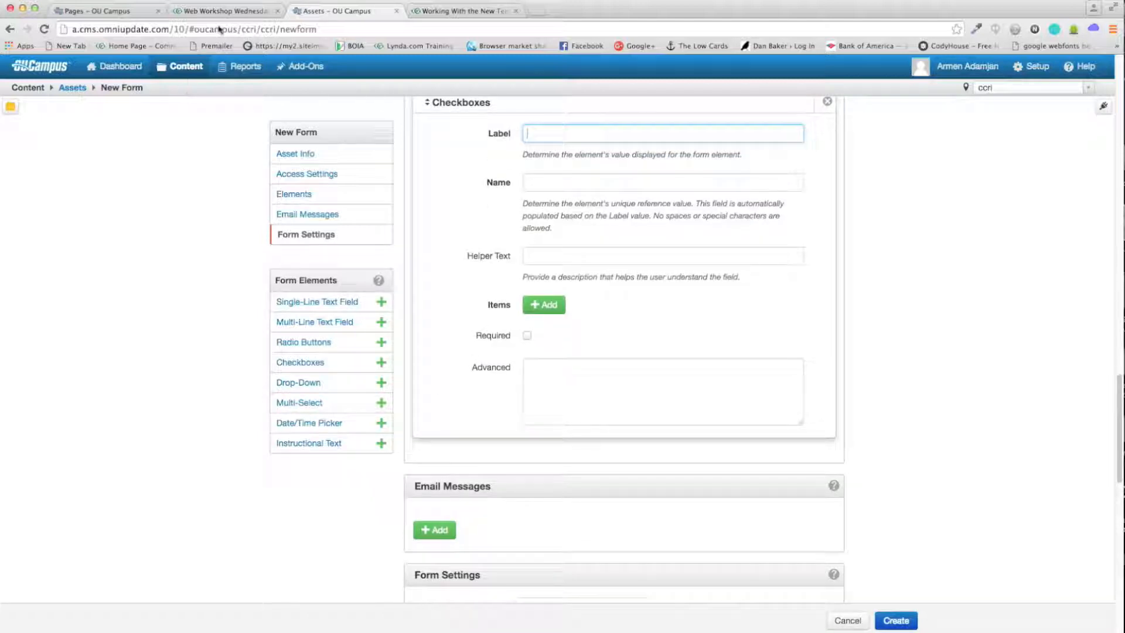
Step: Check the student question on the live form, then go back to the form editor
{"action": "left_click", "coordinate": [227, 11]}
{"action": "scroll", "coordinate": [439, 322], "scroll_direction": "down", "scroll_amount": 3}
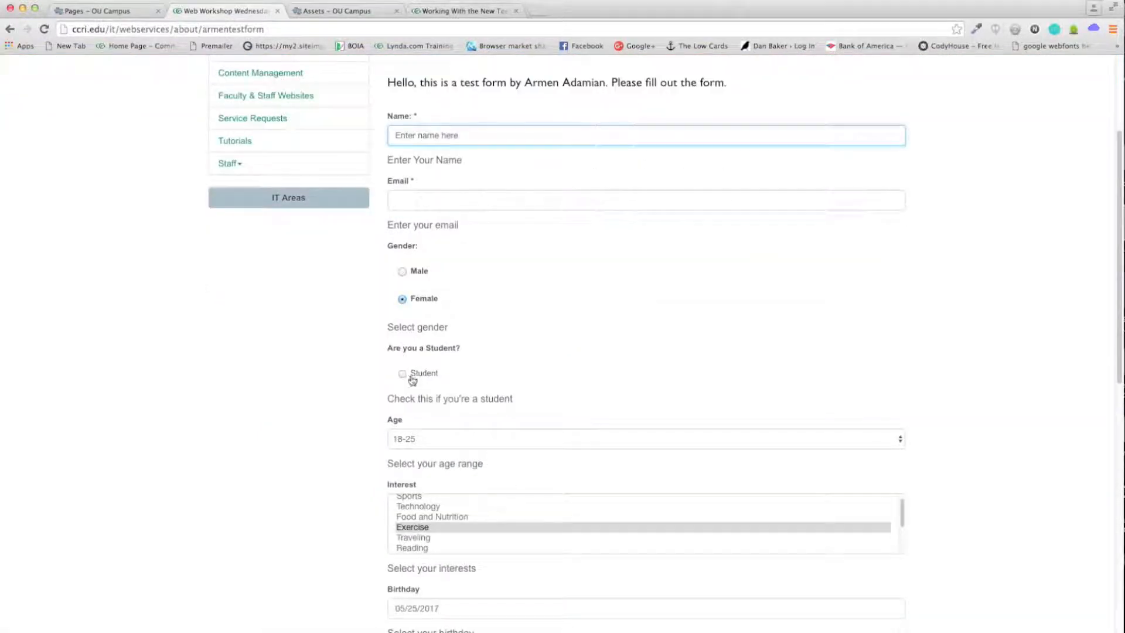
{"action": "left_click", "coordinate": [345, 10]}
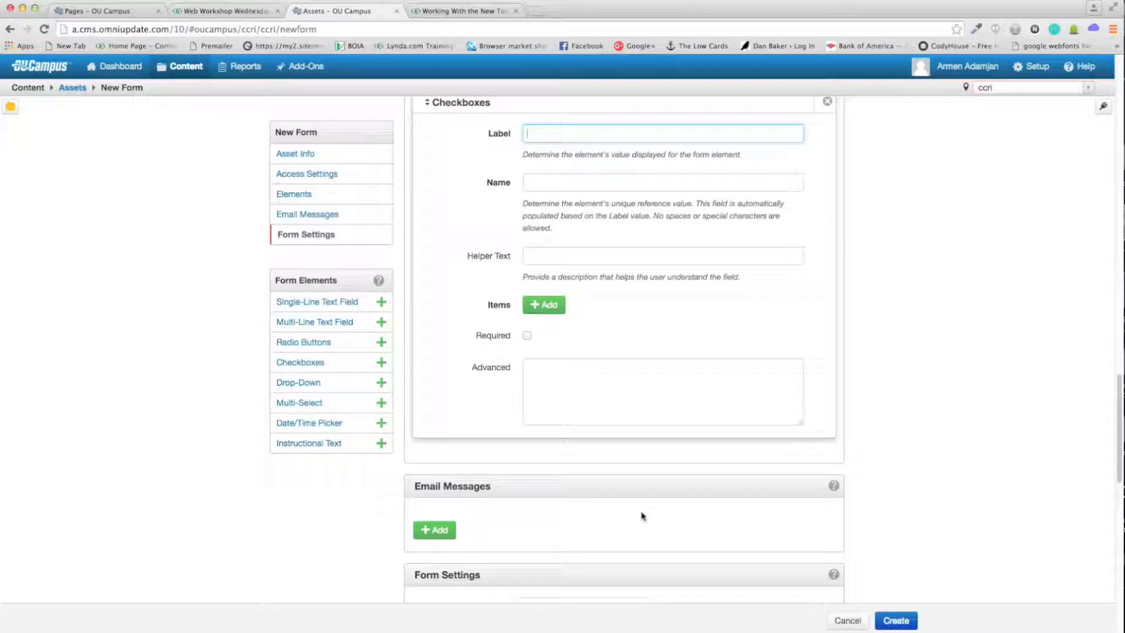
{"action": "scroll", "coordinate": [586, 217], "scroll_direction": "up", "scroll_amount": 3}
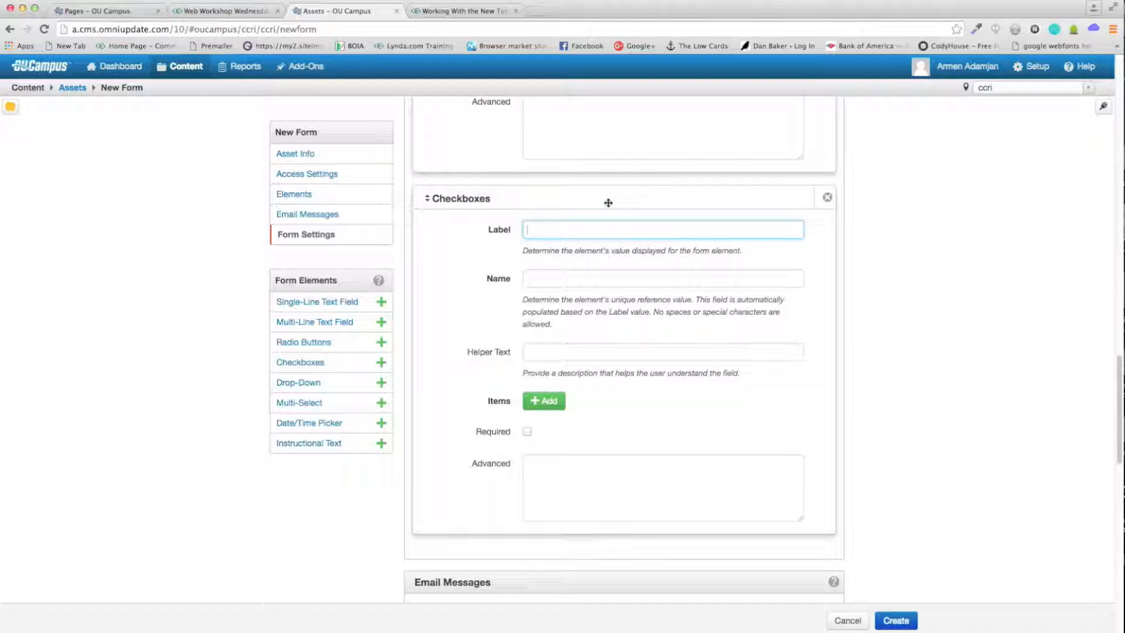
Step: Label the checkbox question 'Are you a student / faculty?'
{"action": "type", "text": "t"}
{"action": "key", "text": "super+a"}
{"action": "type", "text": "Are you a student / facul"}
{"action": "key", "text": "Tab"}
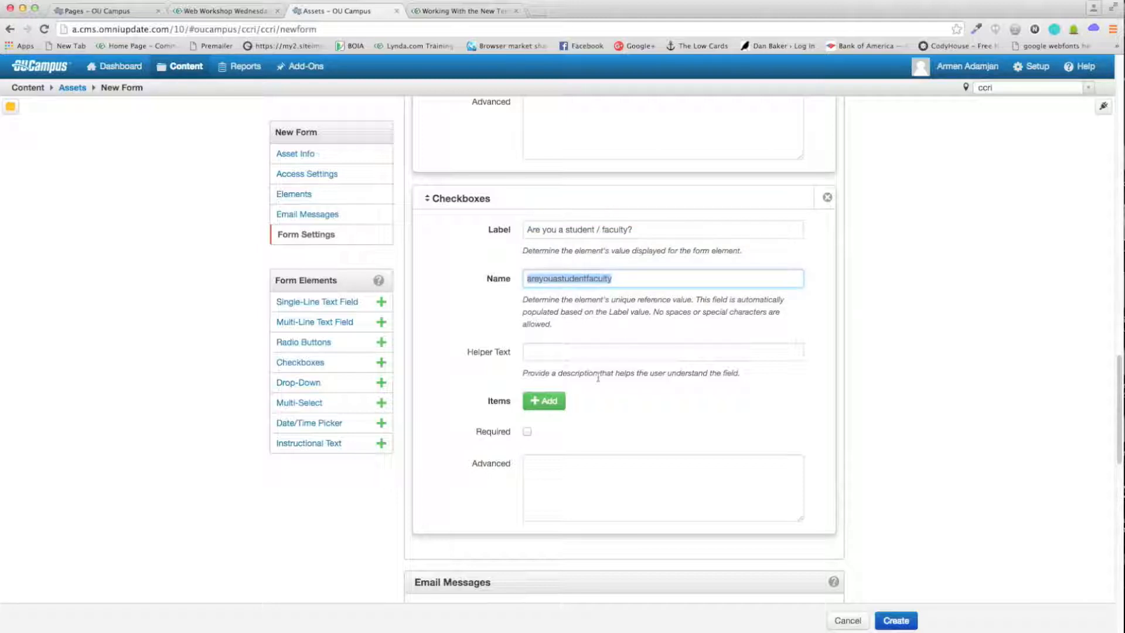
Step: Set the field name to student and the helper text to 'Student or faculty?'
{"action": "left_click", "coordinate": [629, 226]}
{"action": "left_click_drag", "start_coordinate": [625, 279], "coordinate": [490, 282]}
{"action": "type", "text": "a"}
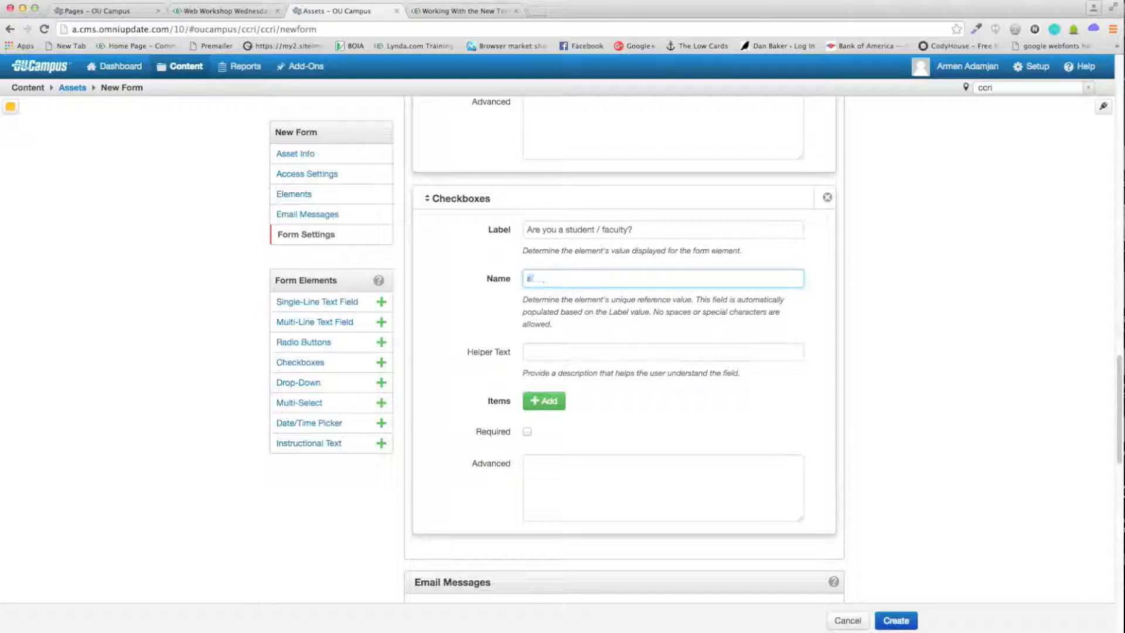
{"action": "left_click", "coordinate": [527, 351]}
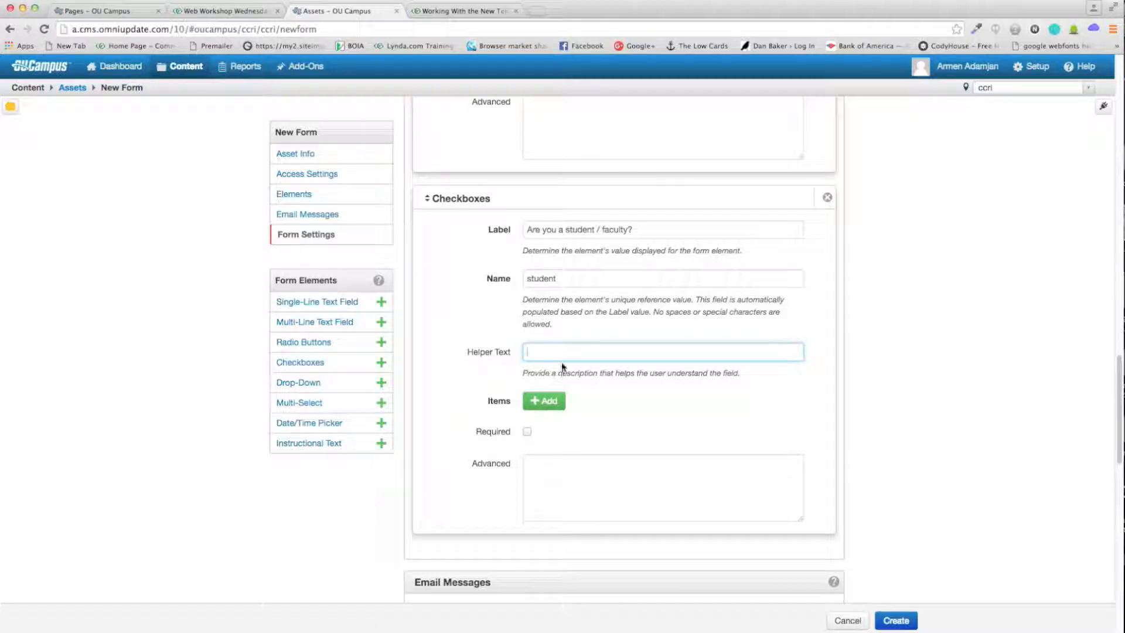
{"action": "type", "text": "Student or faculty?"}
Step: Add the checkbox options Student and Faculty
{"action": "left_click", "coordinate": [545, 402]}
{"action": "scroll", "coordinate": [621, 363], "scroll_direction": "down", "scroll_amount": 1}
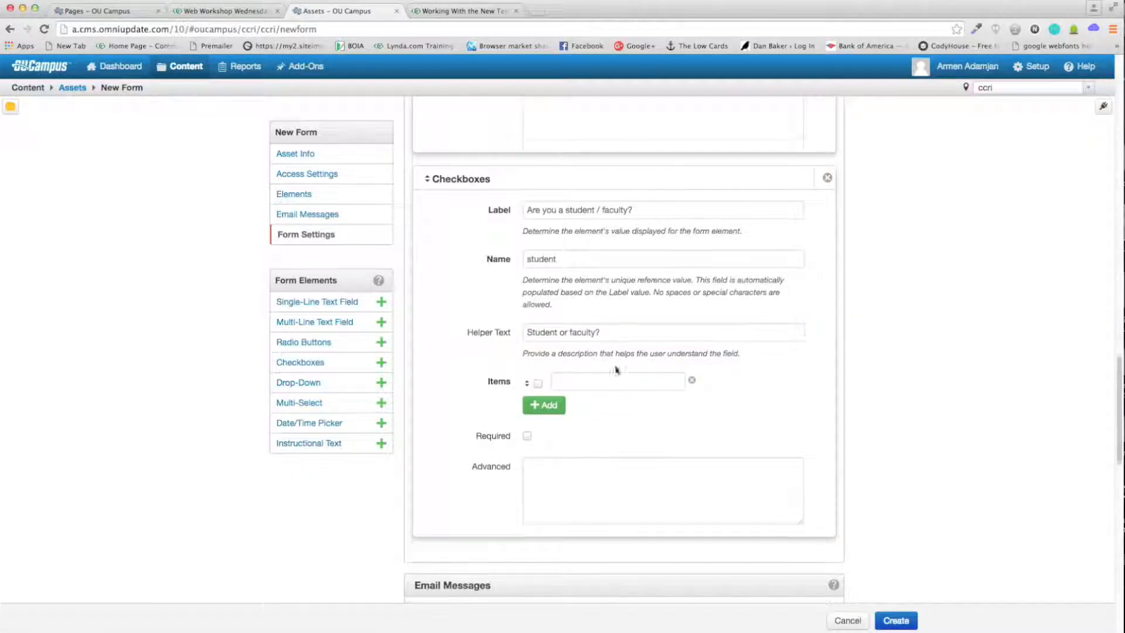
{"action": "left_click", "coordinate": [618, 378]}
{"action": "type", "text": "S"}
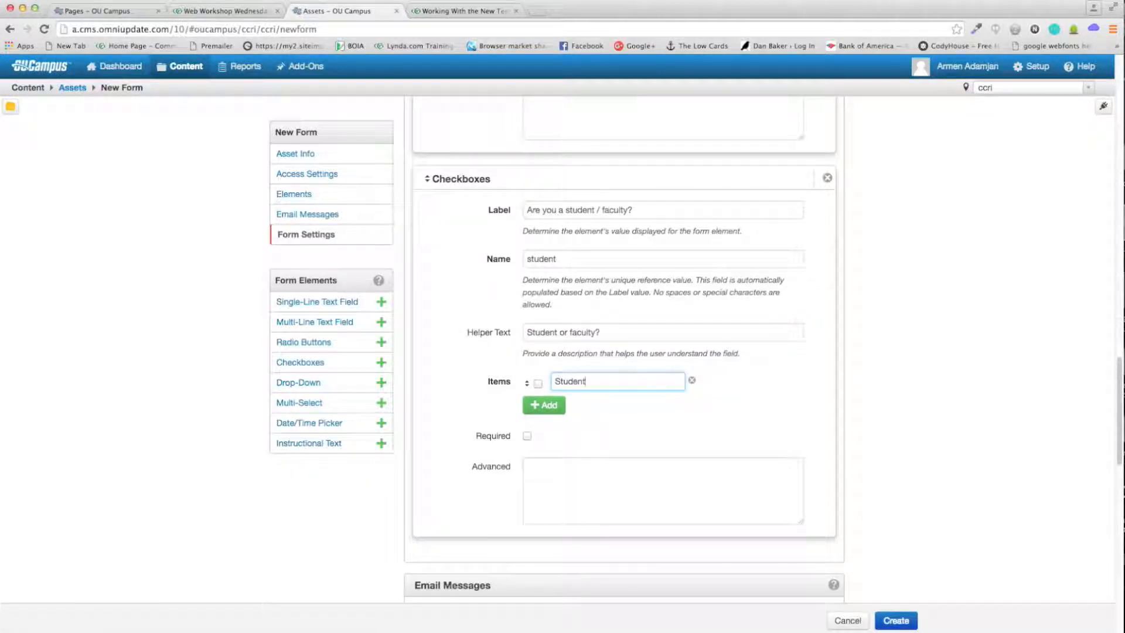
{"action": "type", "text": "tudent"}
{"action": "left_click", "coordinate": [543, 405]}
{"action": "left_click", "coordinate": [591, 406]}
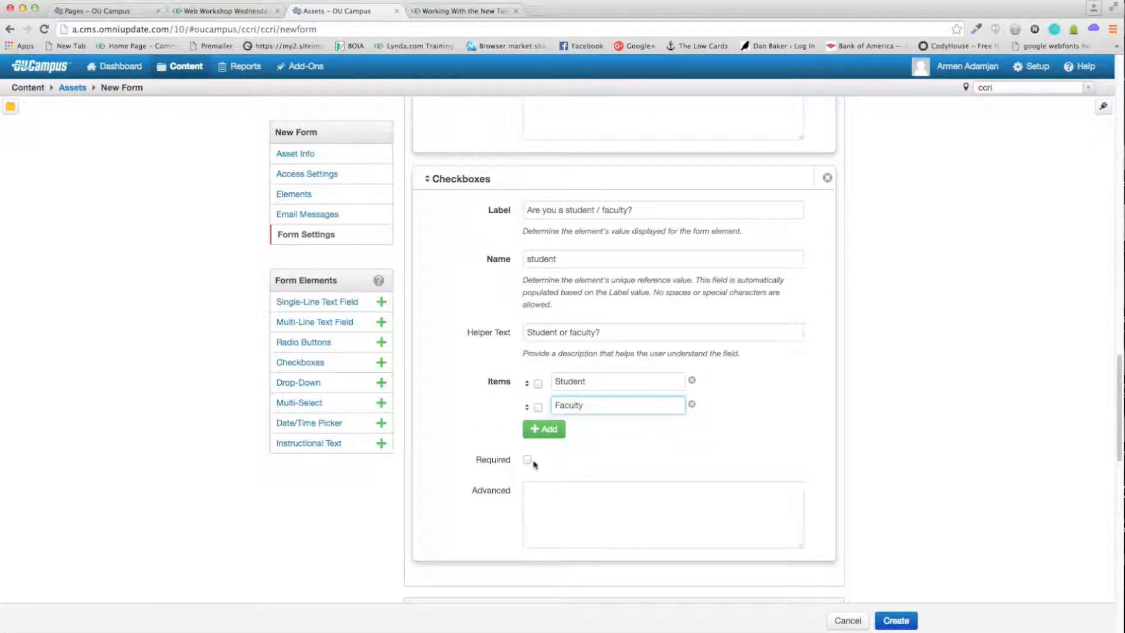
Step: Drag a Drop-Down element into the form below the checkboxes
{"action": "scroll", "coordinate": [530, 463], "scroll_direction": "down", "scroll_amount": 1}
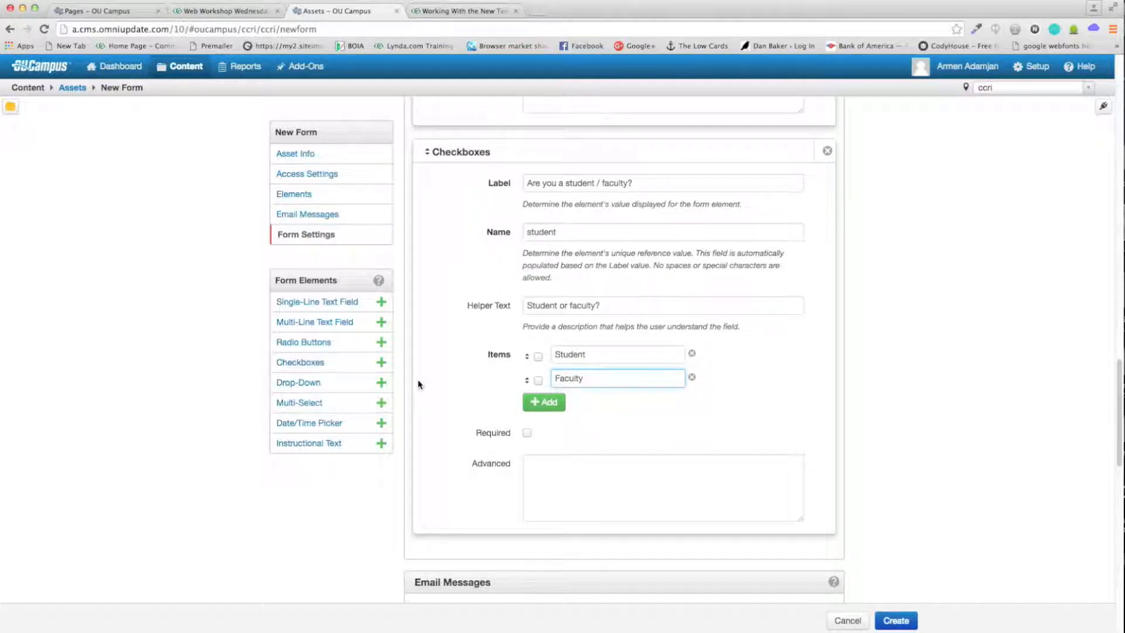
{"action": "scroll", "coordinate": [455, 392], "scroll_direction": "down", "scroll_amount": 1}
{"action": "left_click_drag", "start_coordinate": [322, 388], "coordinate": [490, 521]}
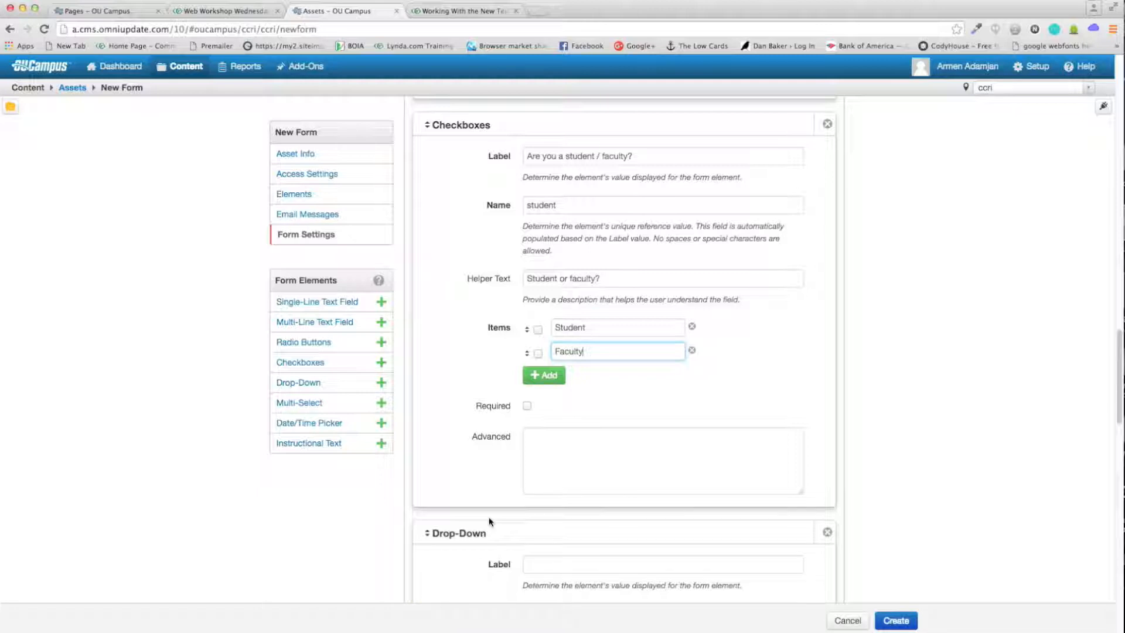
{"action": "scroll", "coordinate": [490, 511], "scroll_direction": "down", "scroll_amount": 7}
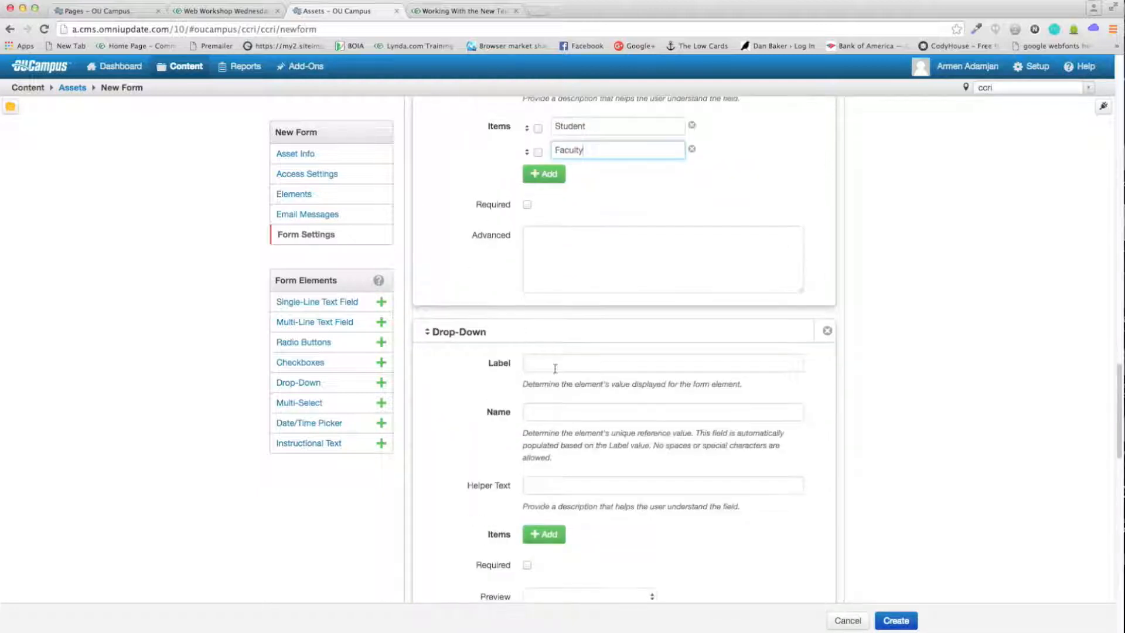
Step: Check the Age choices on the live sample form, then return to the editor
{"action": "left_click", "coordinate": [223, 11]}
{"action": "scroll", "coordinate": [475, 359], "scroll_direction": "down", "scroll_amount": 3}
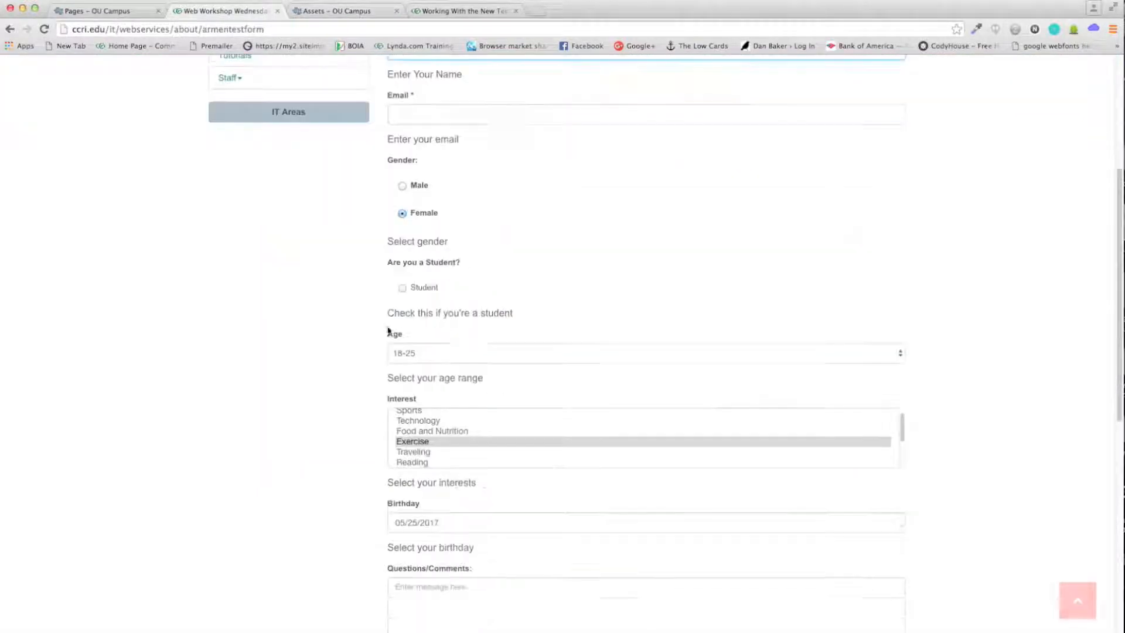
{"action": "left_click", "coordinate": [474, 359]}
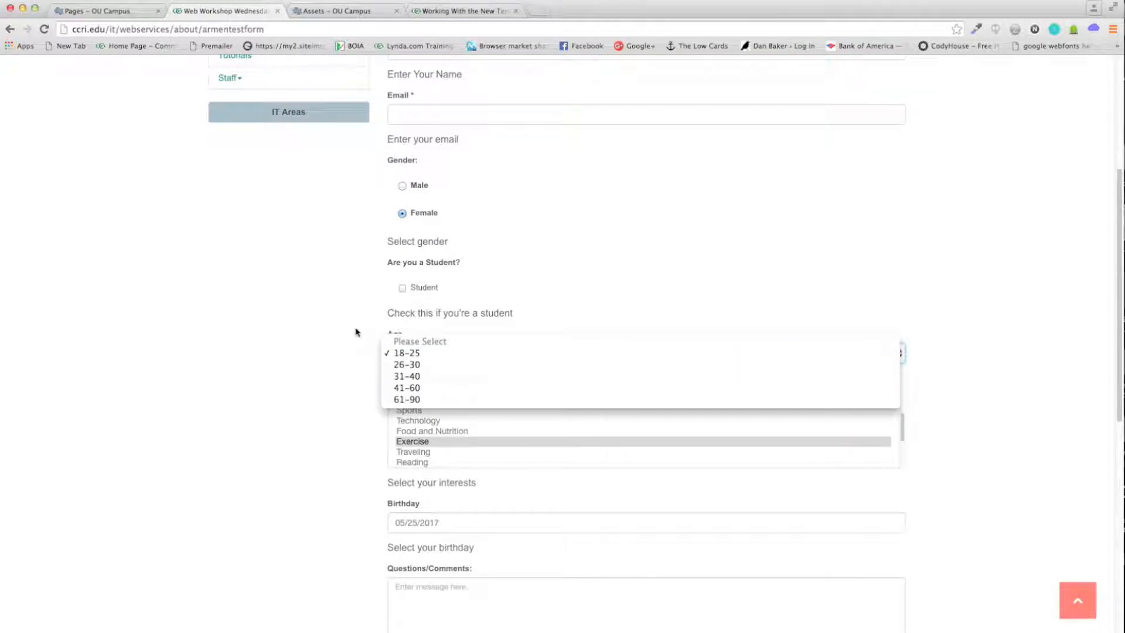
{"action": "left_click", "coordinate": [340, 223]}
{"action": "left_click", "coordinate": [352, 11]}
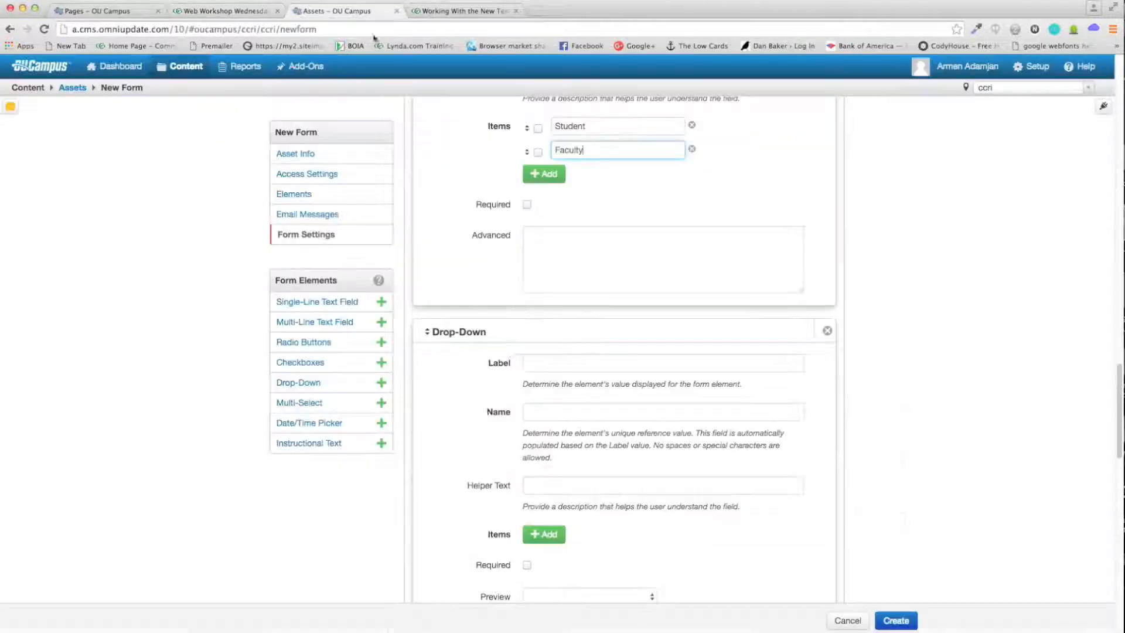
Step: Label the drop-down Age, with the field name age
{"action": "left_click", "coordinate": [545, 365]}
{"action": "scroll", "coordinate": [544, 364], "scroll_direction": "down", "scroll_amount": 1}
{"action": "type", "text": "Age"}
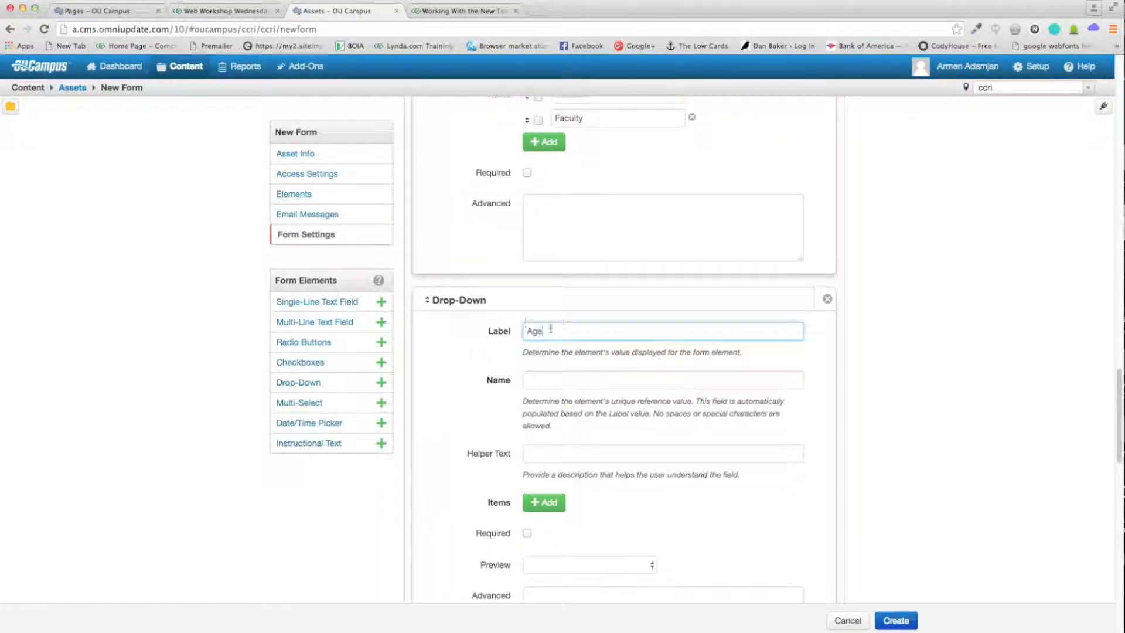
{"action": "key", "text": "Tab"}
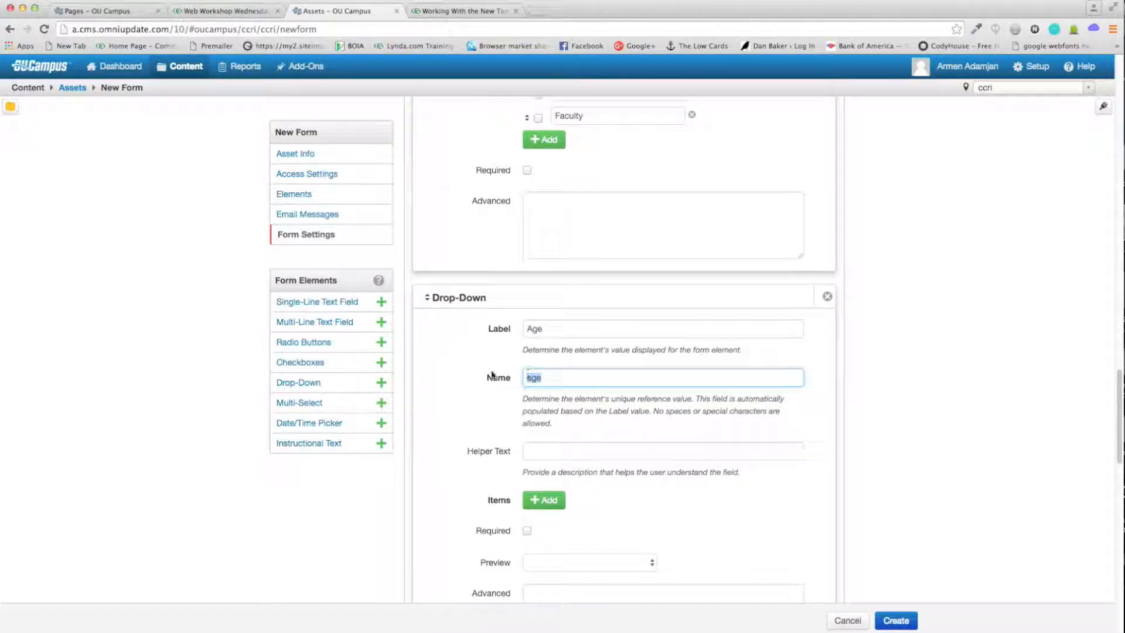
{"action": "scroll", "coordinate": [492, 372], "scroll_direction": "down", "scroll_amount": 3}
{"action": "left_click", "coordinate": [527, 388]}
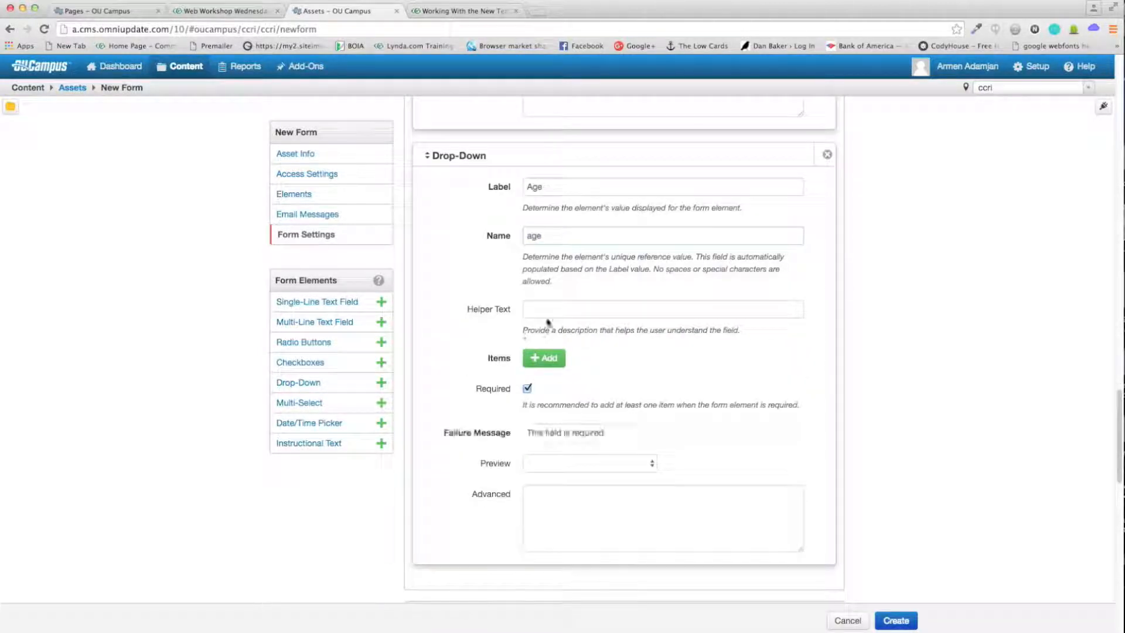
Step: Add the age ranges 18-25, 26-30 and 31-40, leaving the drop-down not required
{"action": "left_click", "coordinate": [546, 357]}
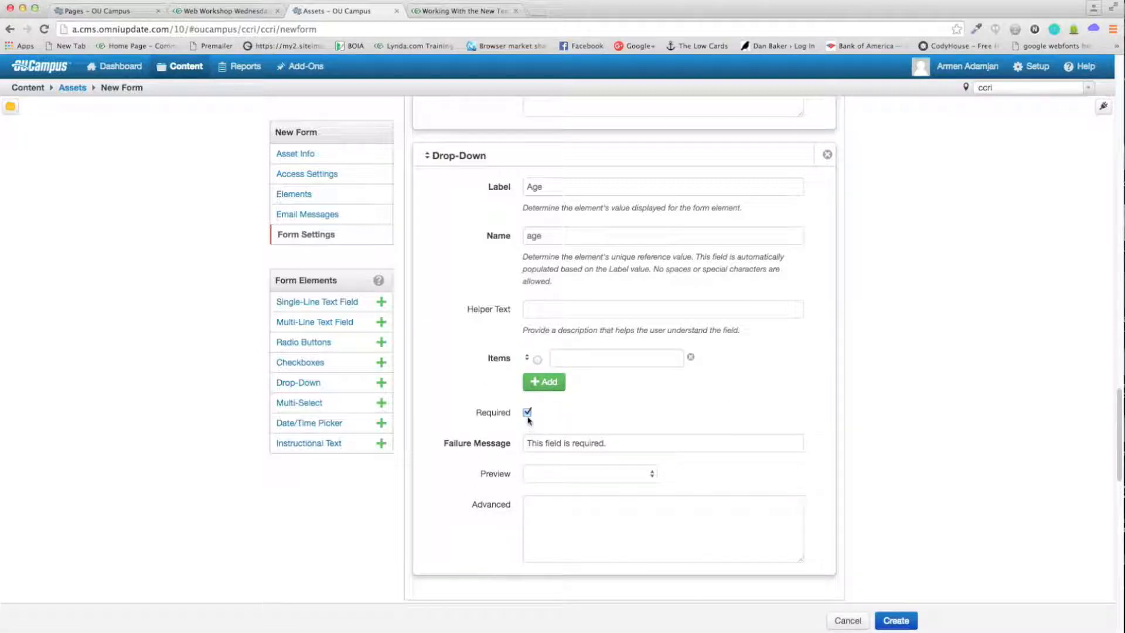
{"action": "left_click", "coordinate": [528, 413]}
{"action": "left_click", "coordinate": [584, 360]}
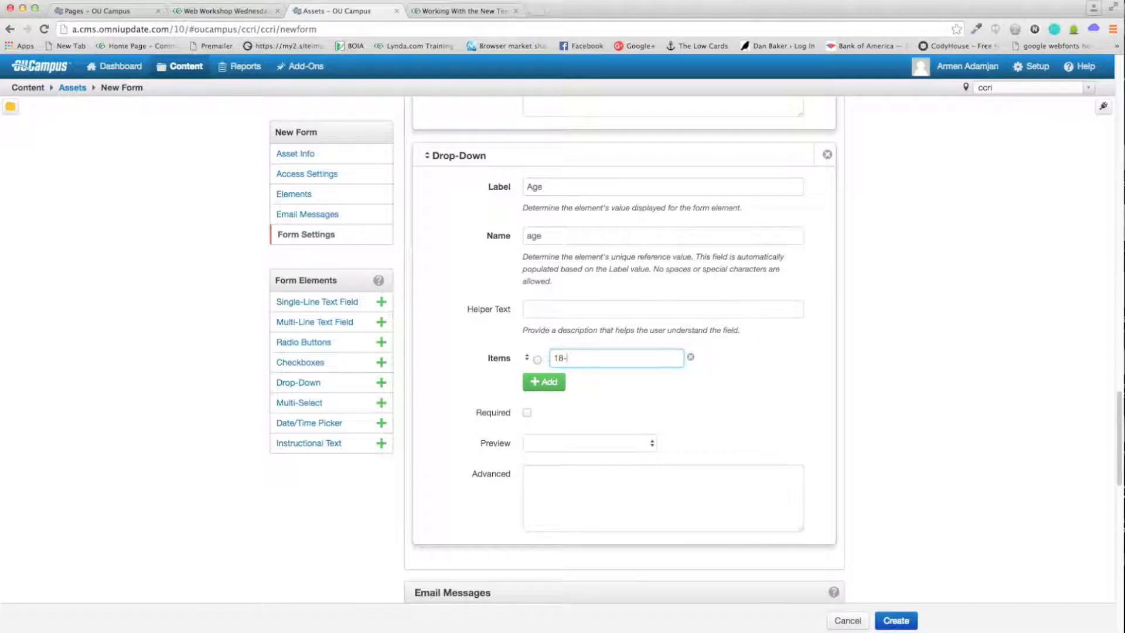
{"action": "left_click", "coordinate": [554, 380]}
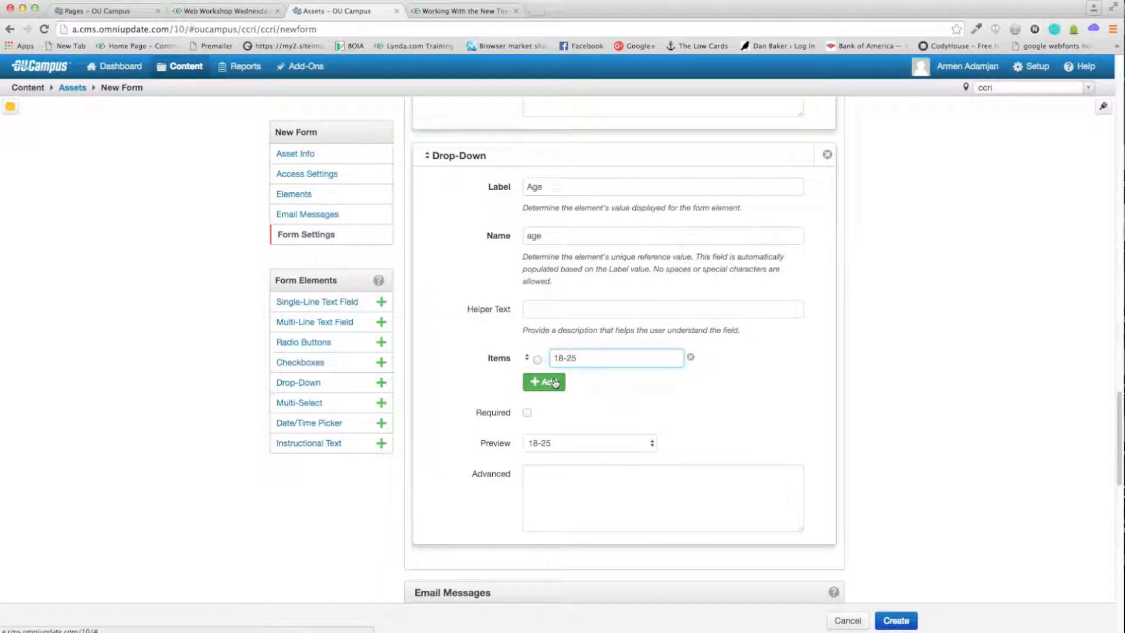
{"action": "left_click", "coordinate": [586, 382]}
{"action": "type", "text": "26-"}
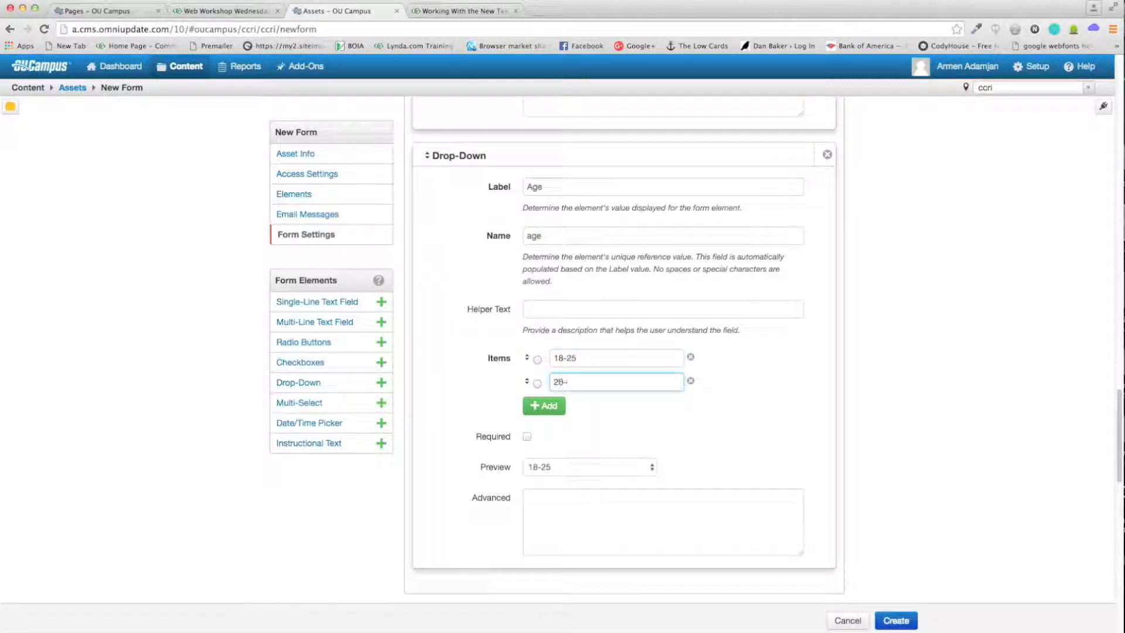
{"action": "type", "text": "30"}
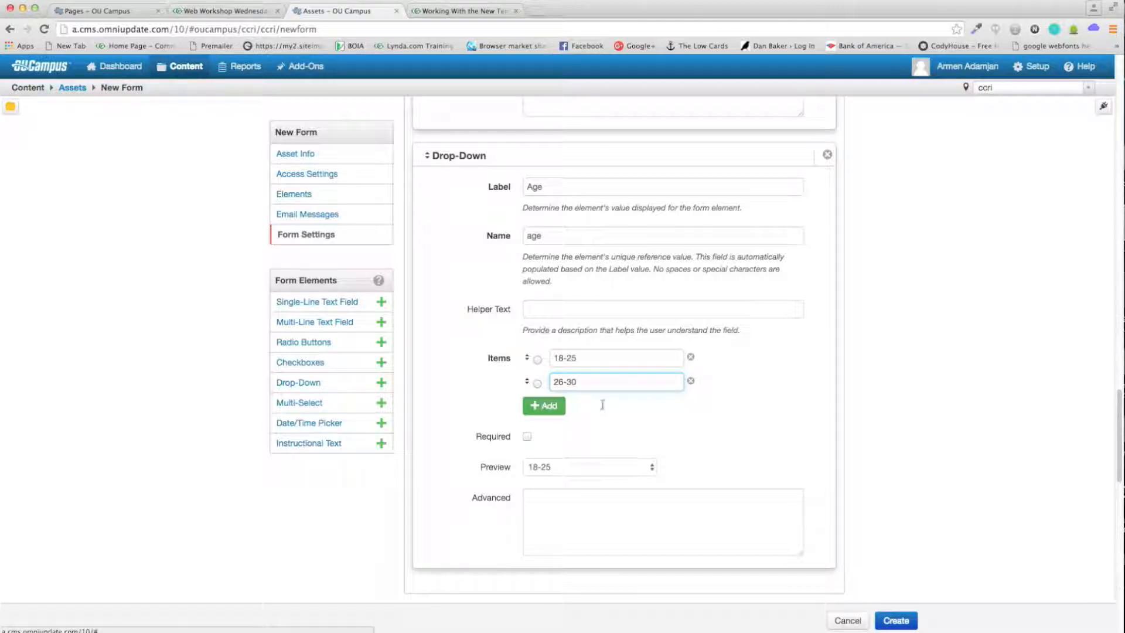
{"action": "left_click", "coordinate": [544, 406]}
{"action": "left_click", "coordinate": [603, 404]}
{"action": "type", "text": "31-40"}
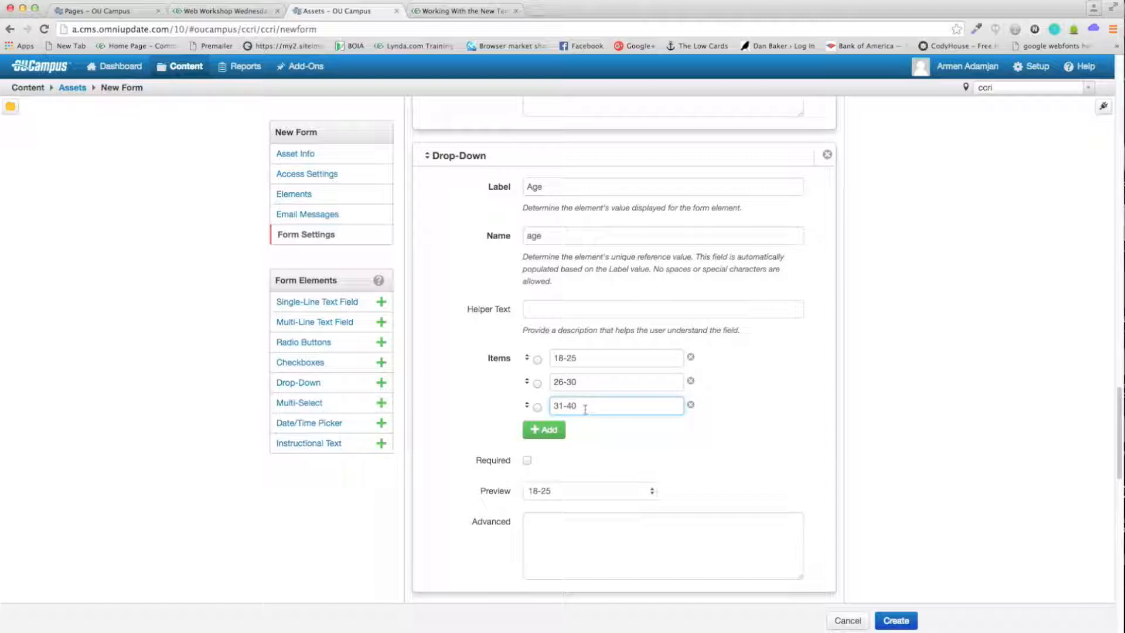
Step: Preview the Age drop-down options in the form
{"action": "left_click", "coordinate": [642, 492]}
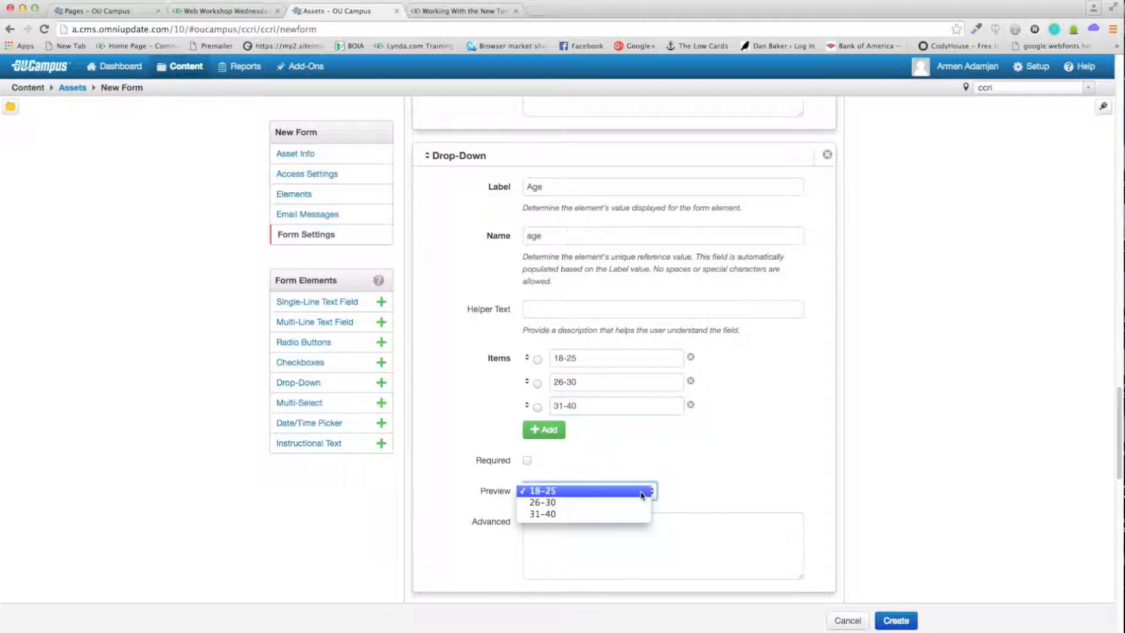
{"action": "left_click", "coordinate": [641, 492]}
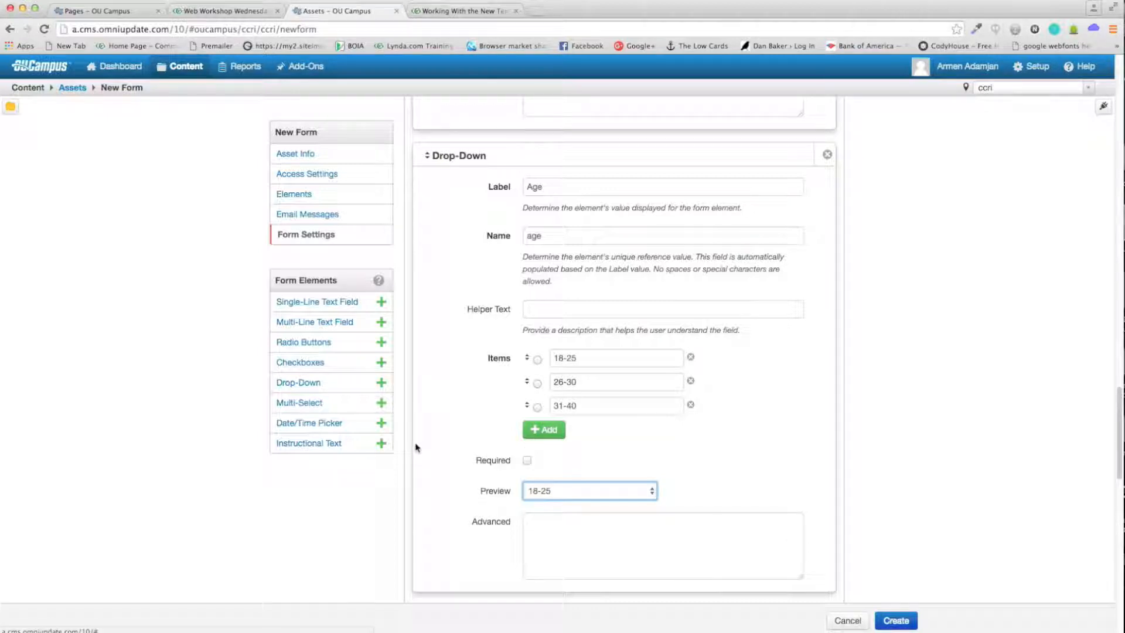
{"action": "scroll", "coordinate": [414, 447], "scroll_direction": "down", "scroll_amount": 1}
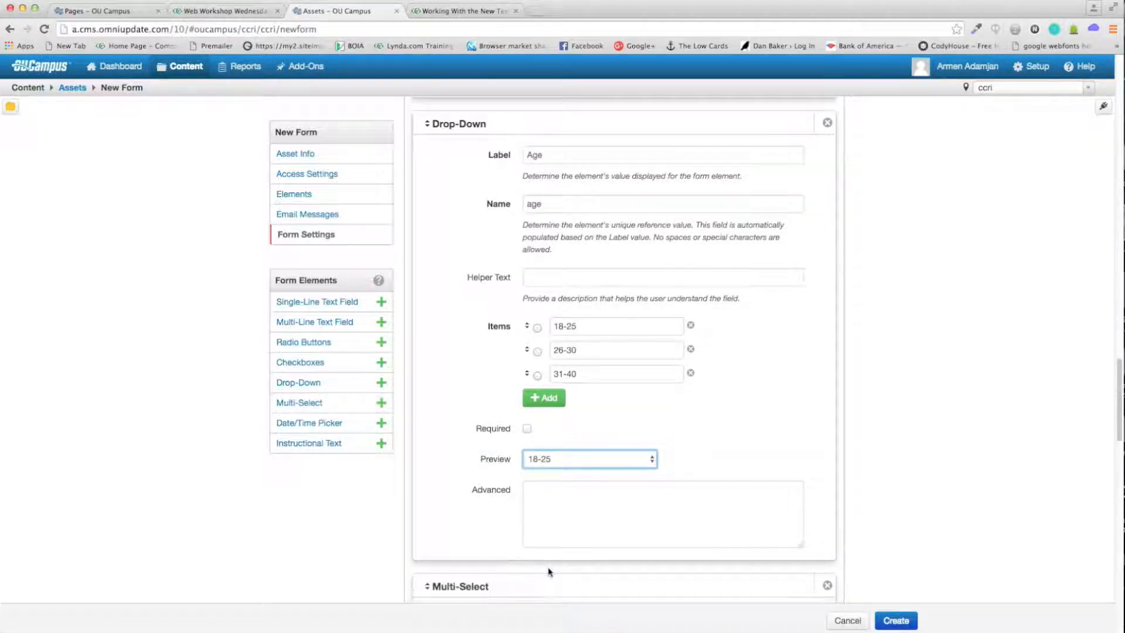
{"action": "scroll", "coordinate": [510, 449], "scroll_direction": "down", "scroll_amount": 5}
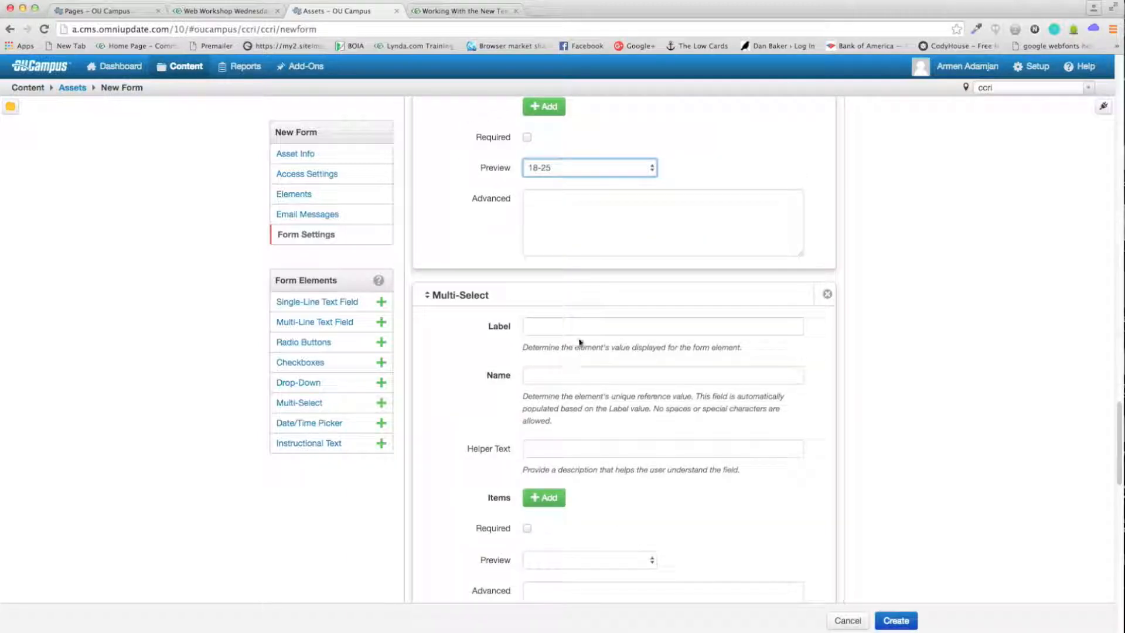
Step: Label the multi-select Interests
{"action": "left_click", "coordinate": [578, 332]}
{"action": "type", "text": "Interests"}
{"action": "key", "text": "Tab"}
{"action": "key", "text": "Tab"}
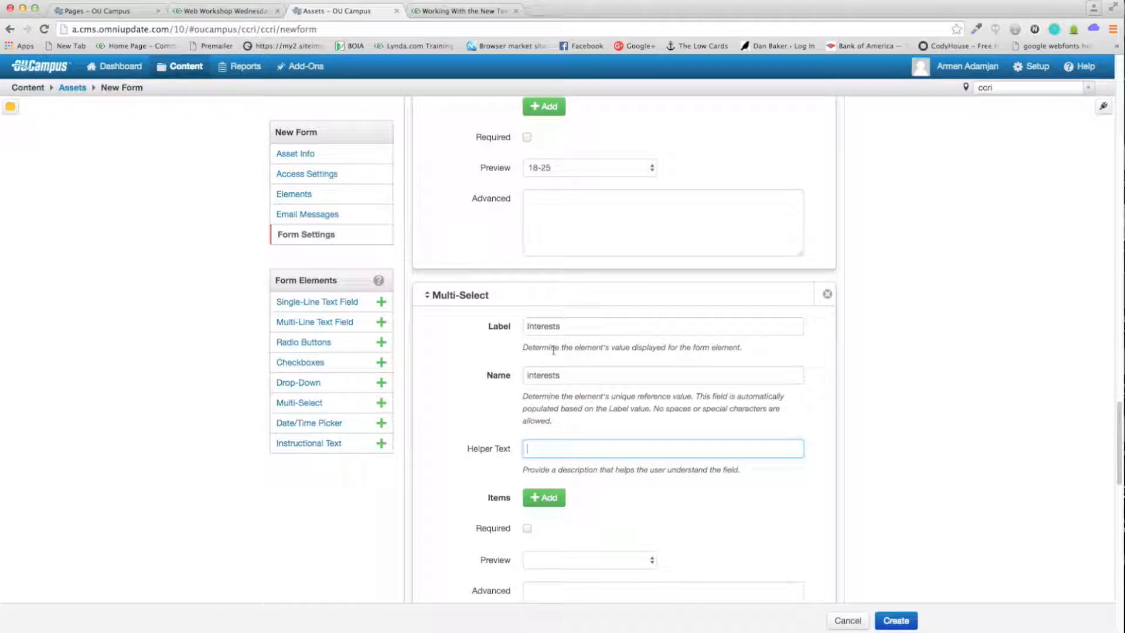
{"action": "scroll", "coordinate": [538, 370], "scroll_direction": "down", "scroll_amount": 2}
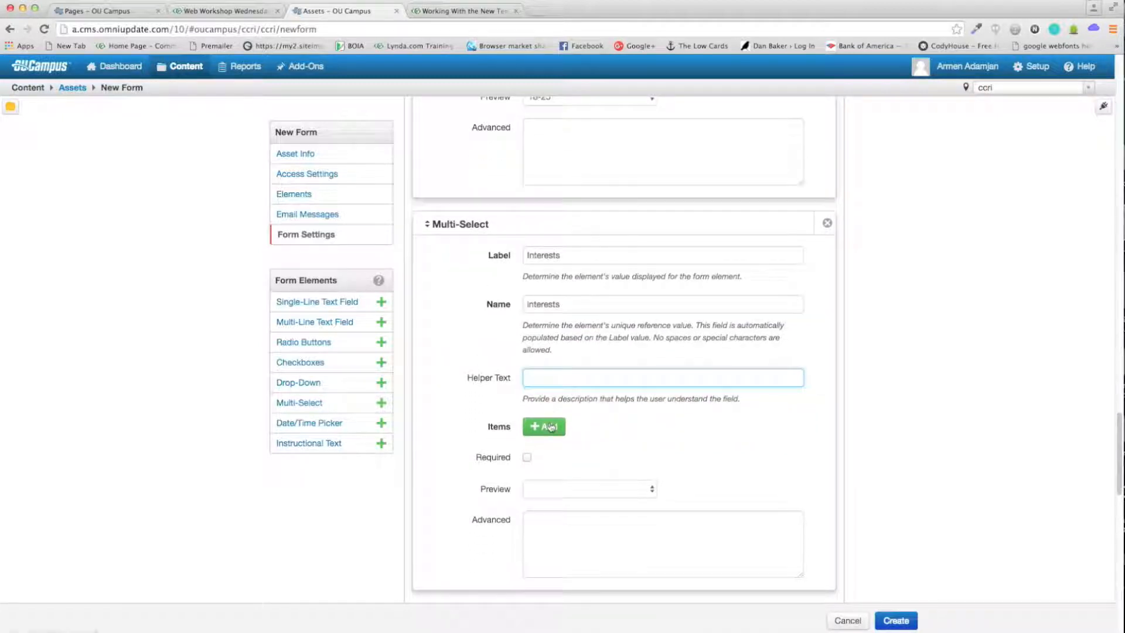
Step: Add the interest items Music, Art, Cooking and Reading and check them in the preview
{"action": "left_click", "coordinate": [551, 427]}
{"action": "left_click", "coordinate": [574, 425]}
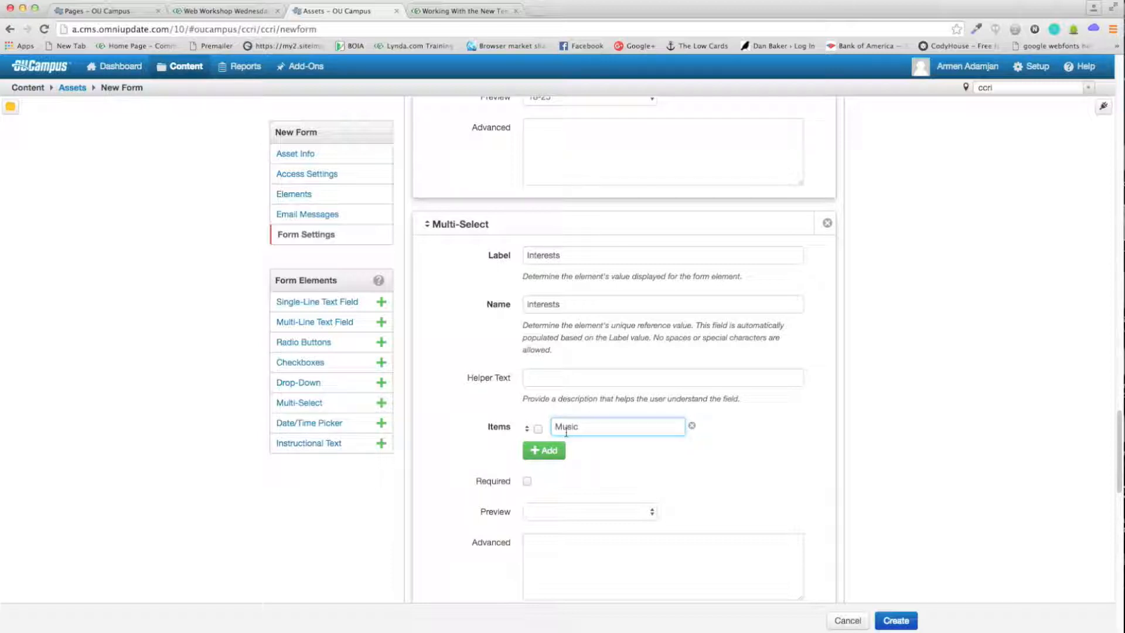
{"action": "left_click", "coordinate": [547, 450]}
{"action": "left_click", "coordinate": [580, 449]}
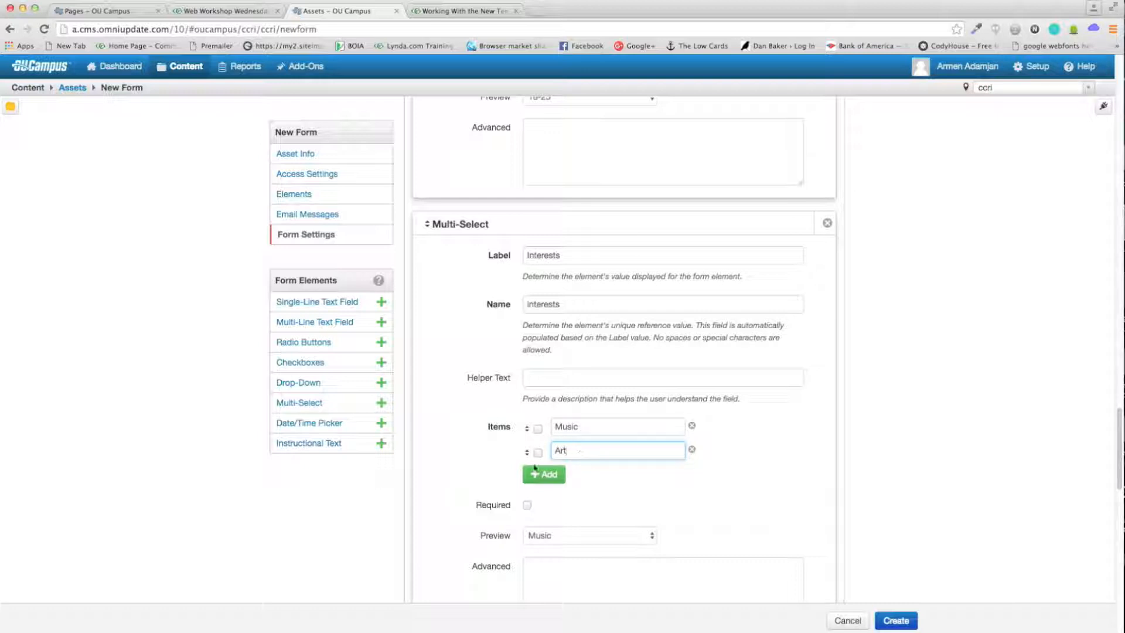
{"action": "key", "text": "Return"}
{"action": "type", "text": "Cooking"}
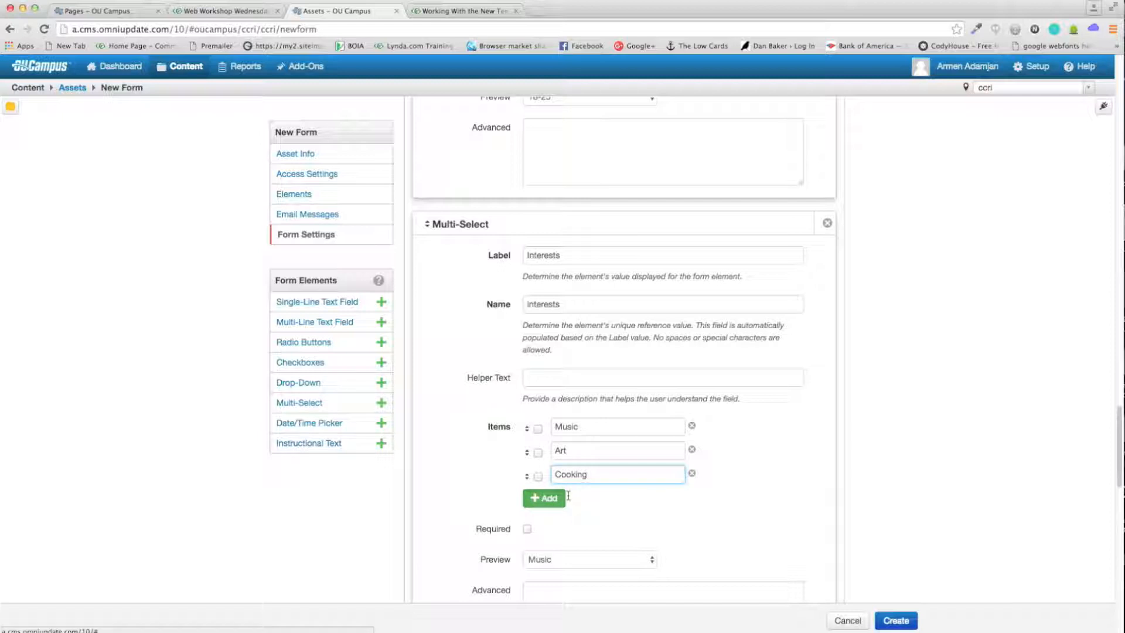
{"action": "left_click", "coordinate": [545, 498]}
{"action": "type", "text": "Reading"}
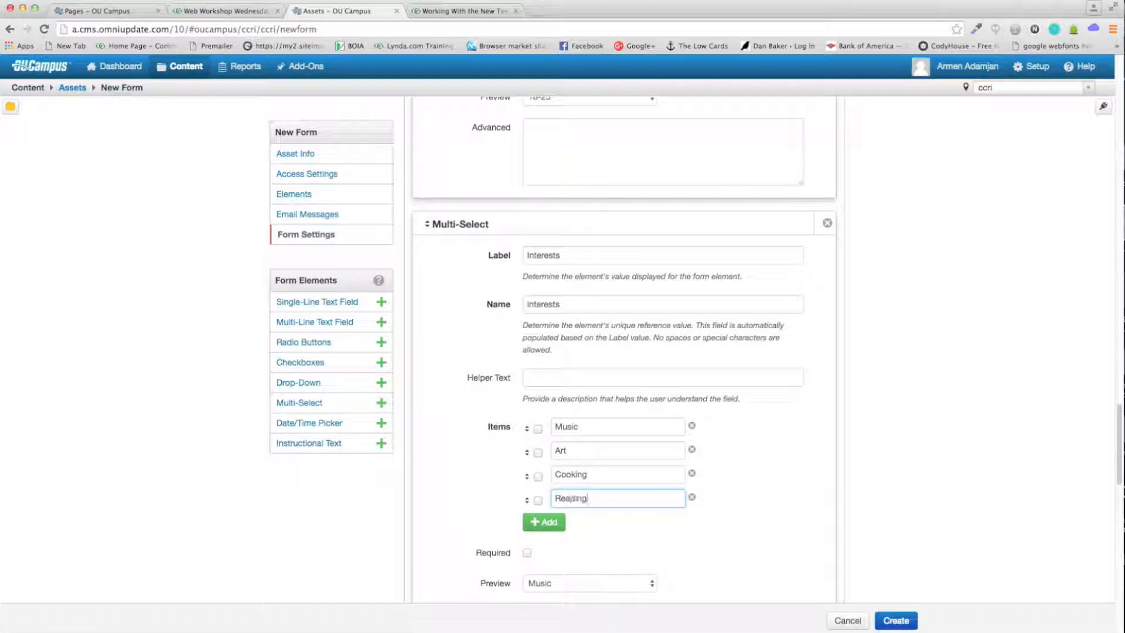
{"action": "scroll", "coordinate": [498, 468], "scroll_direction": "down", "scroll_amount": 3}
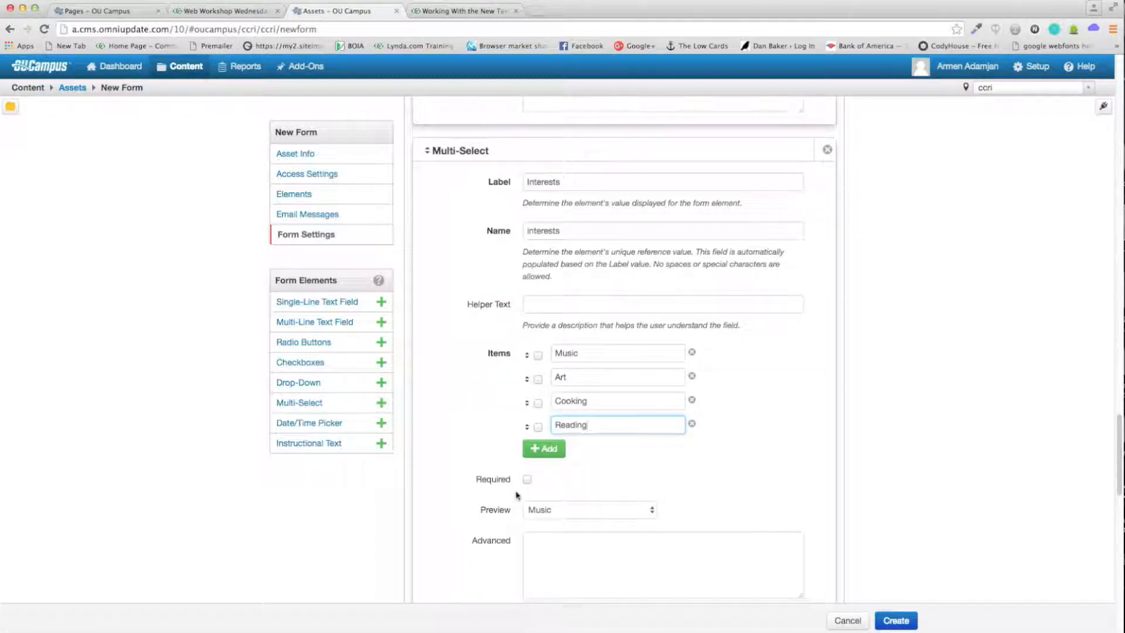
{"action": "left_click", "coordinate": [643, 511]}
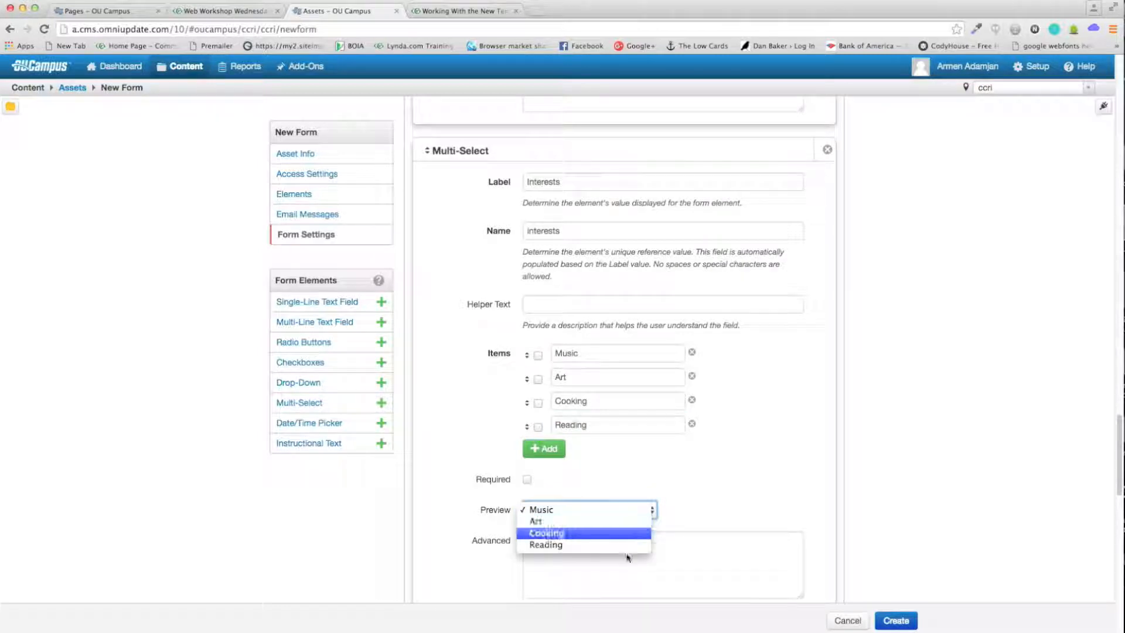
{"action": "left_click", "coordinate": [697, 500]}
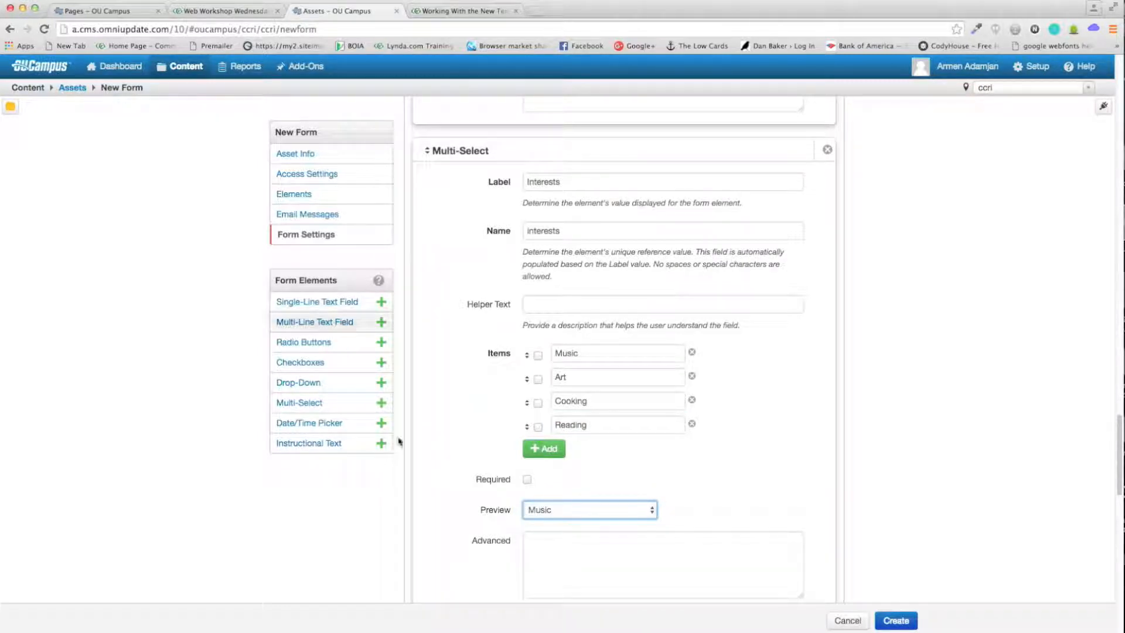
Step: Add a Date/Time Picker element below the Interests field
{"action": "scroll", "coordinate": [390, 480], "scroll_direction": "down", "scroll_amount": 2}
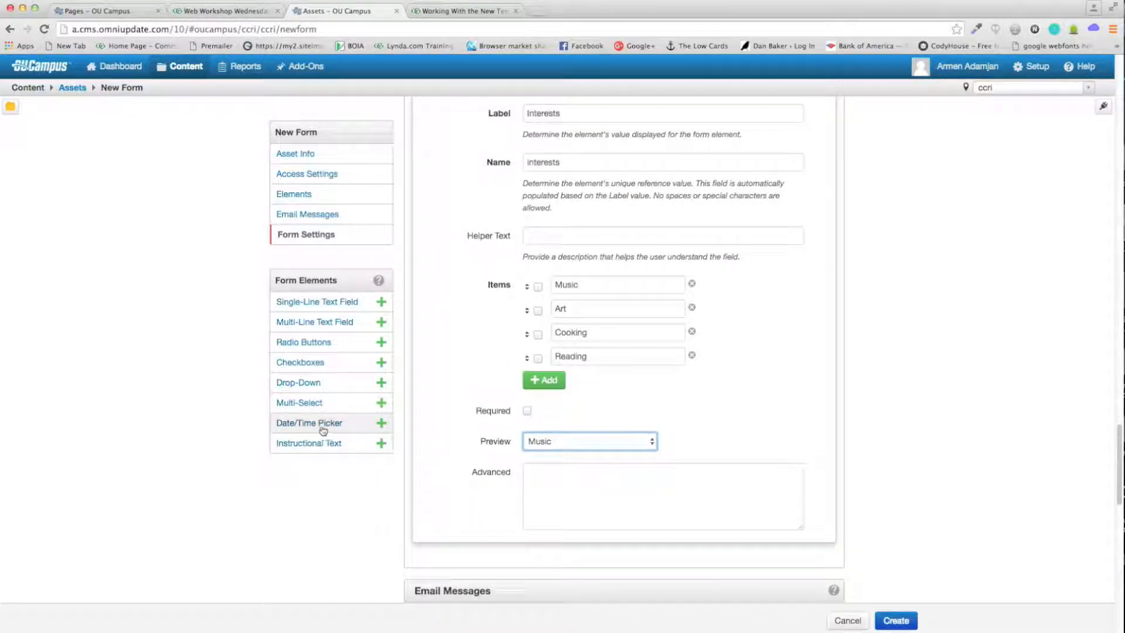
{"action": "left_click_drag", "start_coordinate": [323, 430], "coordinate": [523, 549]}
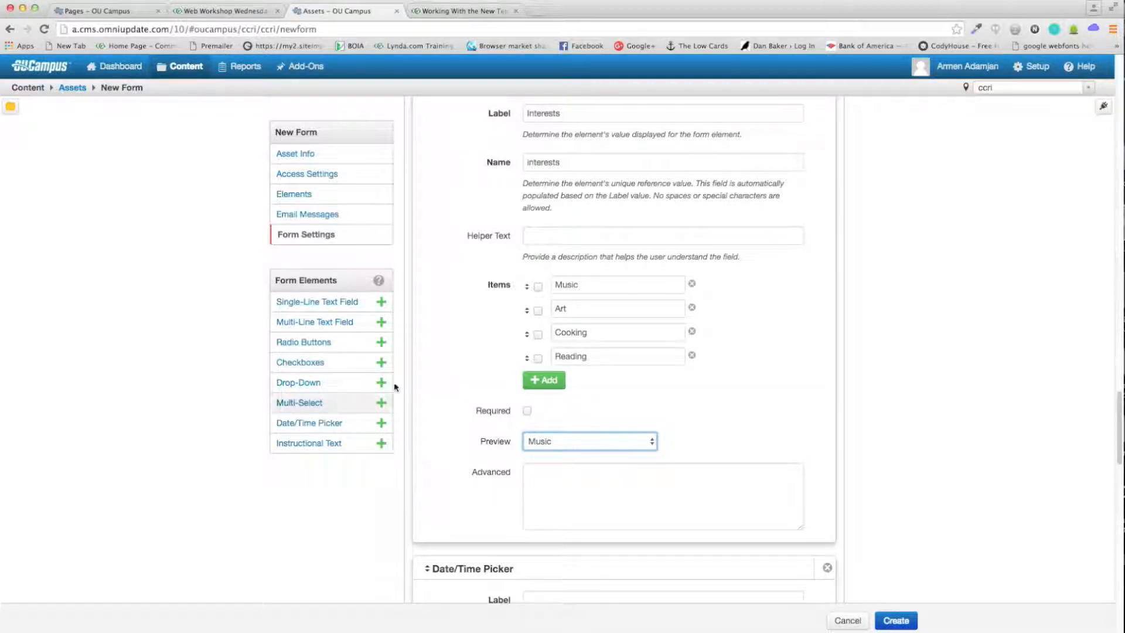
{"action": "scroll", "coordinate": [449, 417], "scroll_direction": "down", "scroll_amount": 2}
Step: Label the date picker Birthday and fill its field name from the label
{"action": "scroll", "coordinate": [449, 417], "scroll_direction": "down", "scroll_amount": 3}
{"action": "left_click", "coordinate": [634, 378]}
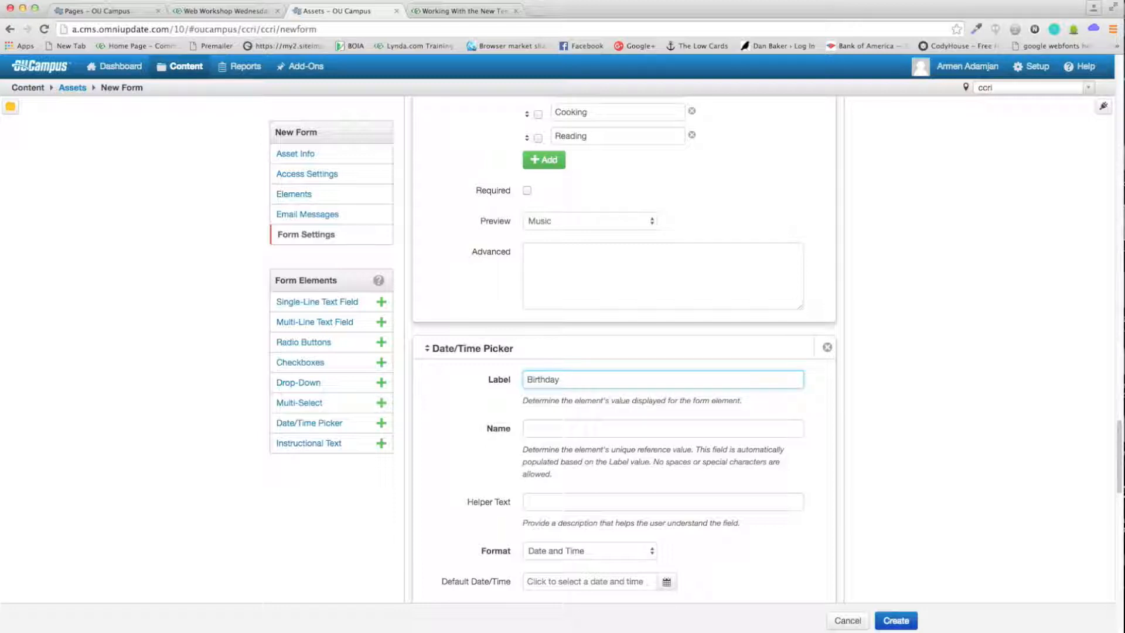
{"action": "scroll", "coordinate": [478, 375], "scroll_direction": "down", "scroll_amount": 1}
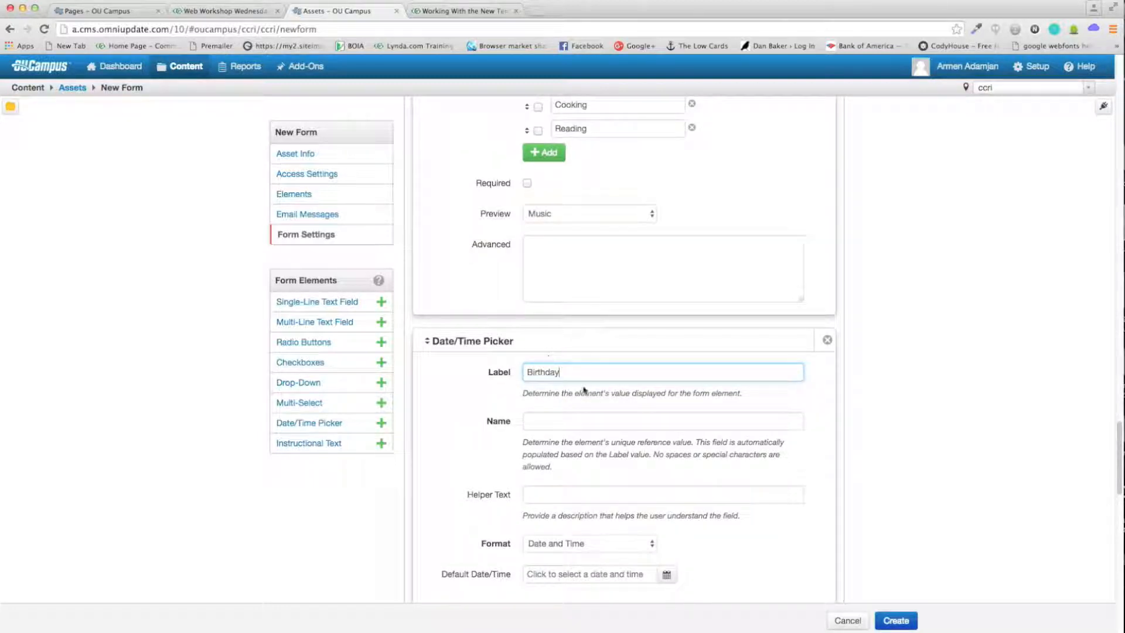
{"action": "scroll", "coordinate": [581, 369], "scroll_direction": "down", "scroll_amount": 3}
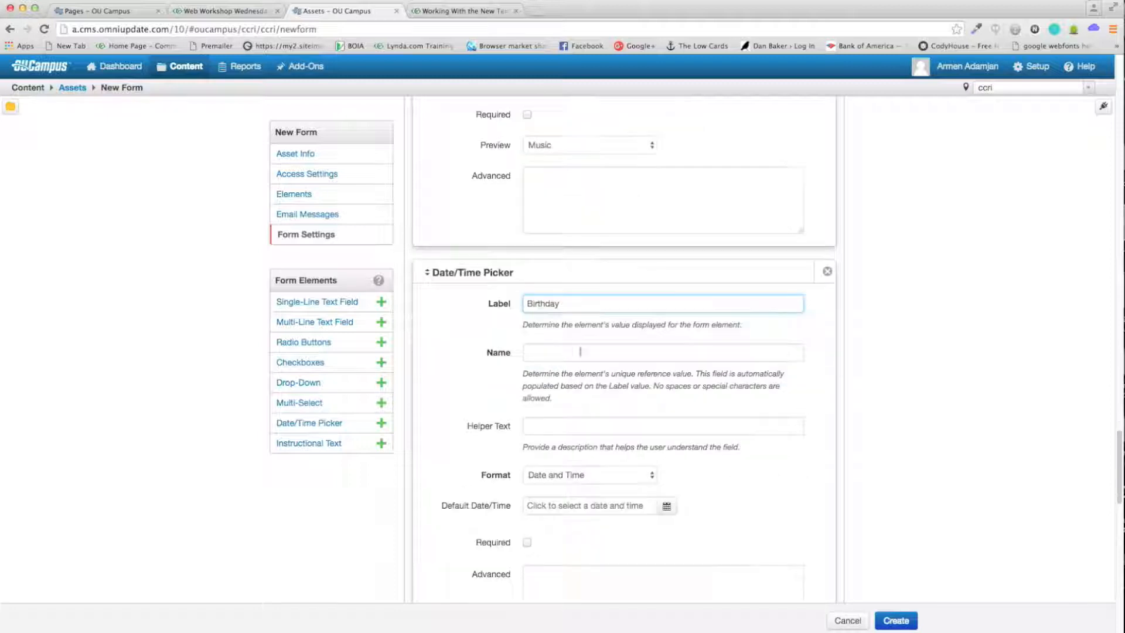
{"action": "left_click", "coordinate": [575, 356]}
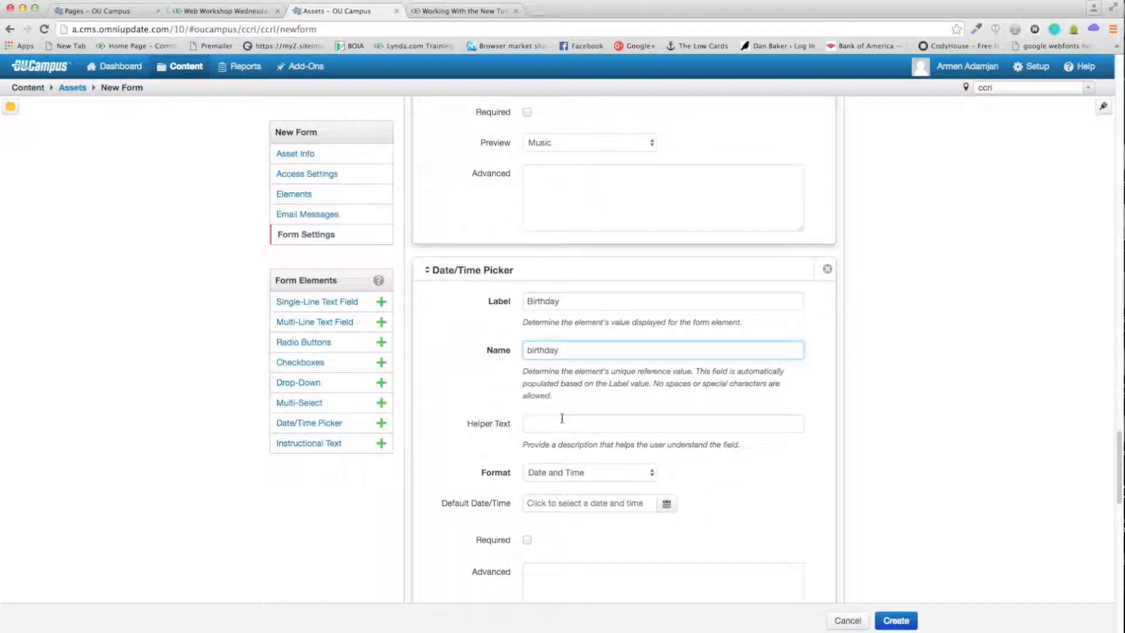
{"action": "scroll", "coordinate": [574, 417], "scroll_direction": "down", "scroll_amount": 1}
Step: Set the format to Date only and the default date to 11/06/2017
{"action": "left_click", "coordinate": [609, 452]}
{"action": "left_click", "coordinate": [694, 449]}
{"action": "scroll", "coordinate": [701, 437], "scroll_direction": "down", "scroll_amount": 1}
{"action": "scroll", "coordinate": [701, 438], "scroll_direction": "down", "scroll_amount": 2}
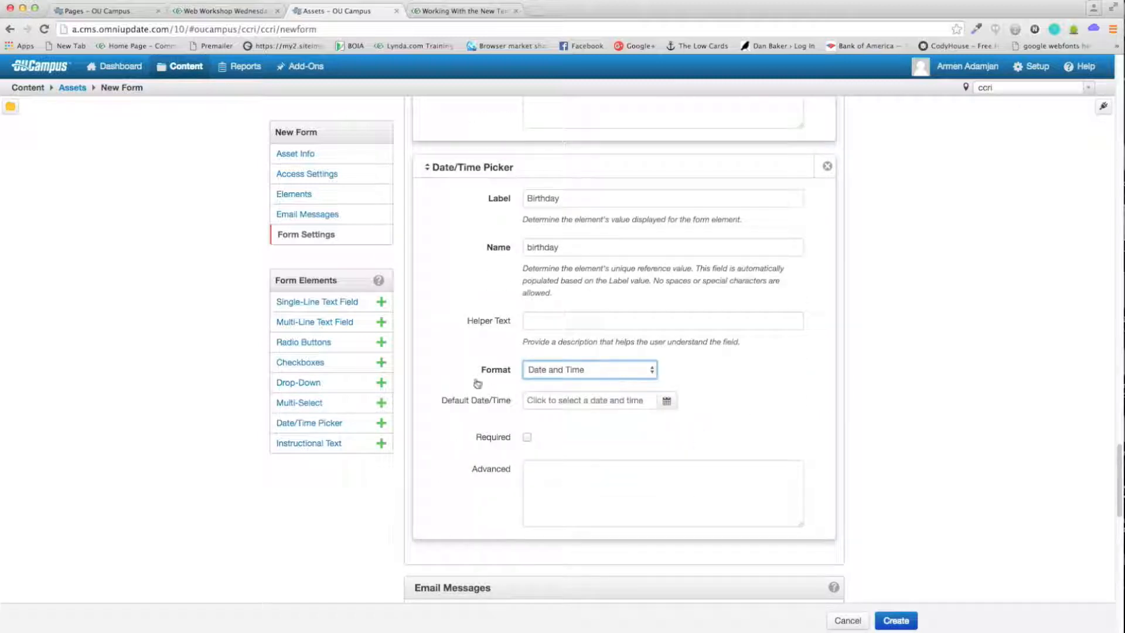
{"action": "left_click", "coordinate": [570, 375]}
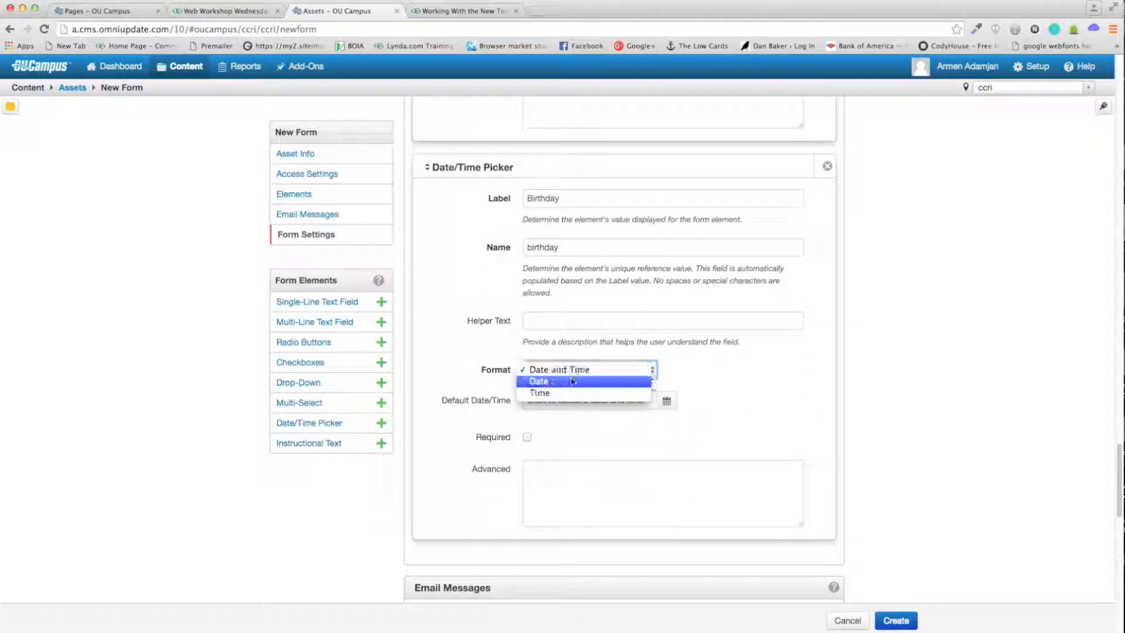
{"action": "left_click", "coordinate": [787, 375]}
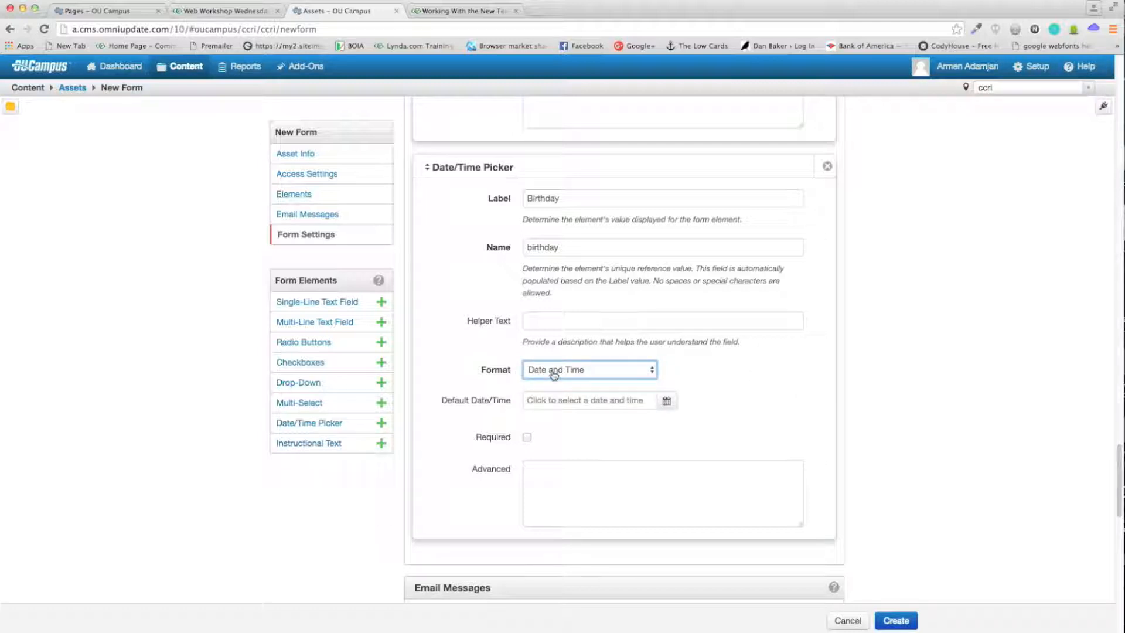
{"action": "left_click", "coordinate": [554, 375]}
{"action": "left_click", "coordinate": [565, 383]}
{"action": "left_click", "coordinate": [562, 403]}
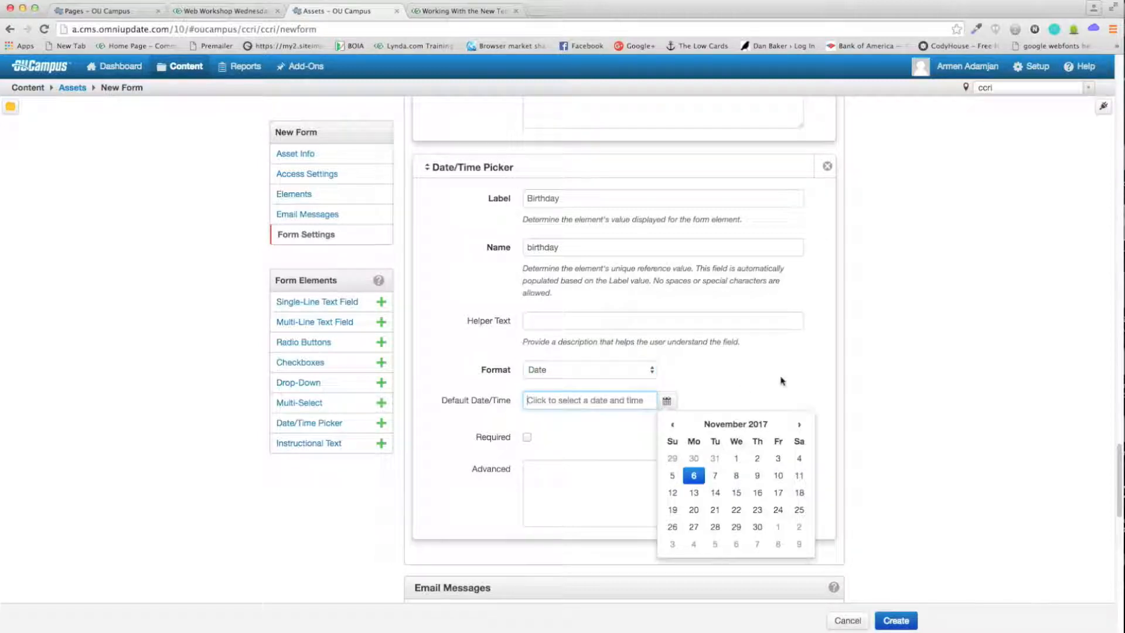
{"action": "left_click", "coordinate": [694, 472]}
{"action": "scroll", "coordinate": [433, 406], "scroll_direction": "down", "scroll_amount": 2}
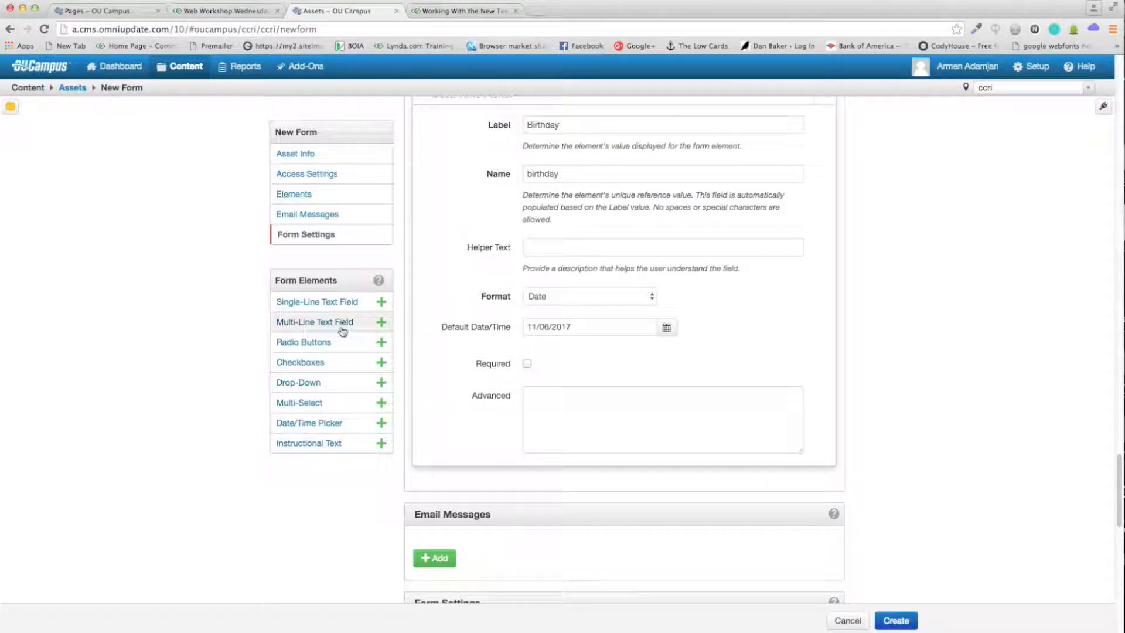
Step: Add a multi-line text field labelled Message with helper text 'Enter a message'
{"action": "left_click_drag", "start_coordinate": [327, 327], "coordinate": [479, 479]}
{"action": "scroll", "coordinate": [478, 291], "scroll_direction": "down", "scroll_amount": 1}
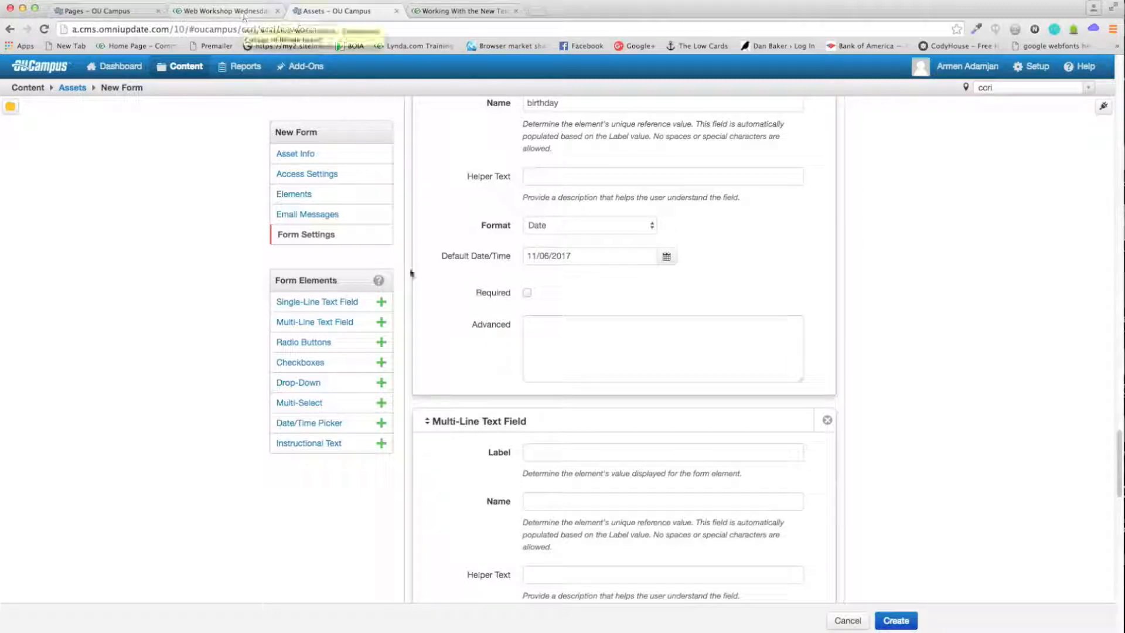
{"action": "scroll", "coordinate": [422, 279], "scroll_direction": "down", "scroll_amount": 3}
{"action": "left_click", "coordinate": [564, 281]}
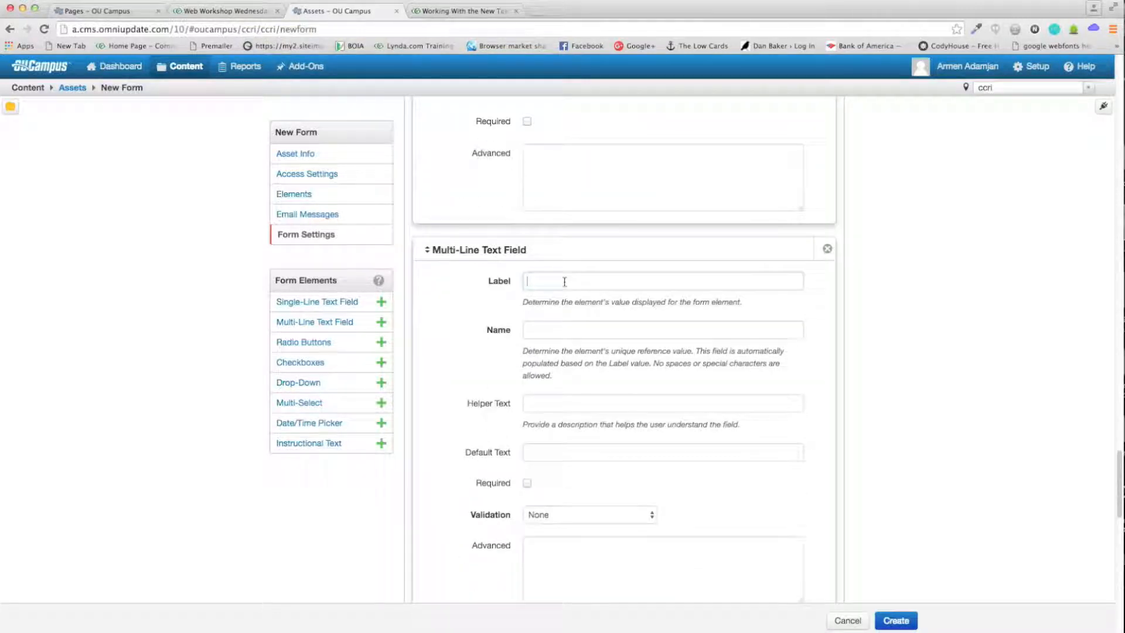
{"action": "type", "text": "Message"}
{"action": "key", "text": "Tab"}
{"action": "key", "text": "Tab"}
{"action": "scroll", "coordinate": [553, 363], "scroll_direction": "down", "scroll_amount": 2}
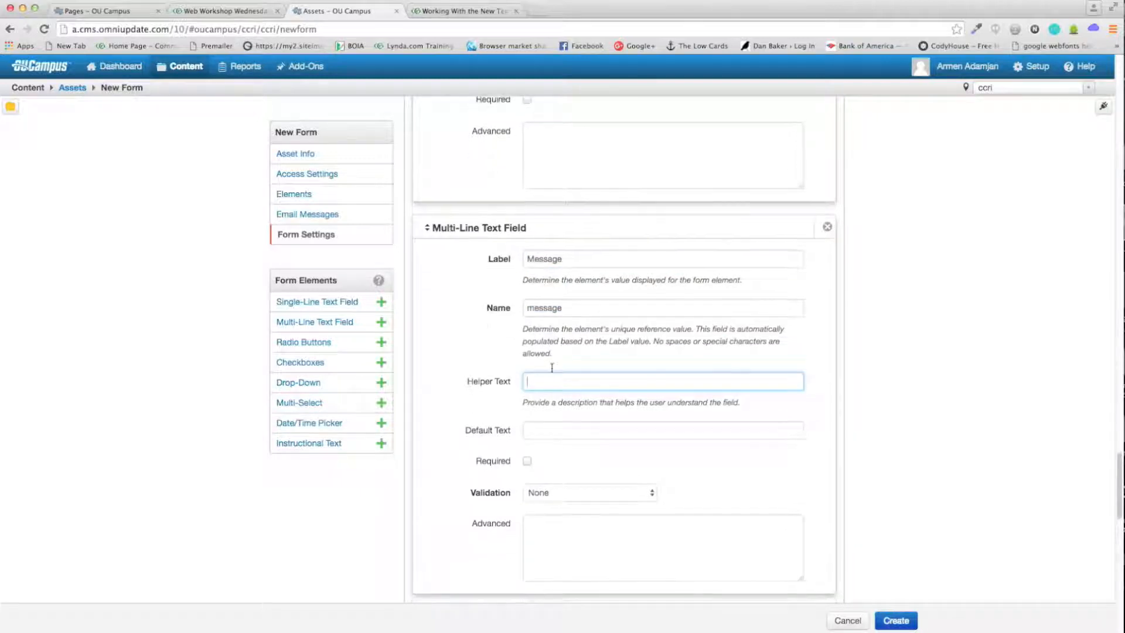
{"action": "type", "text": "Enter a m"}
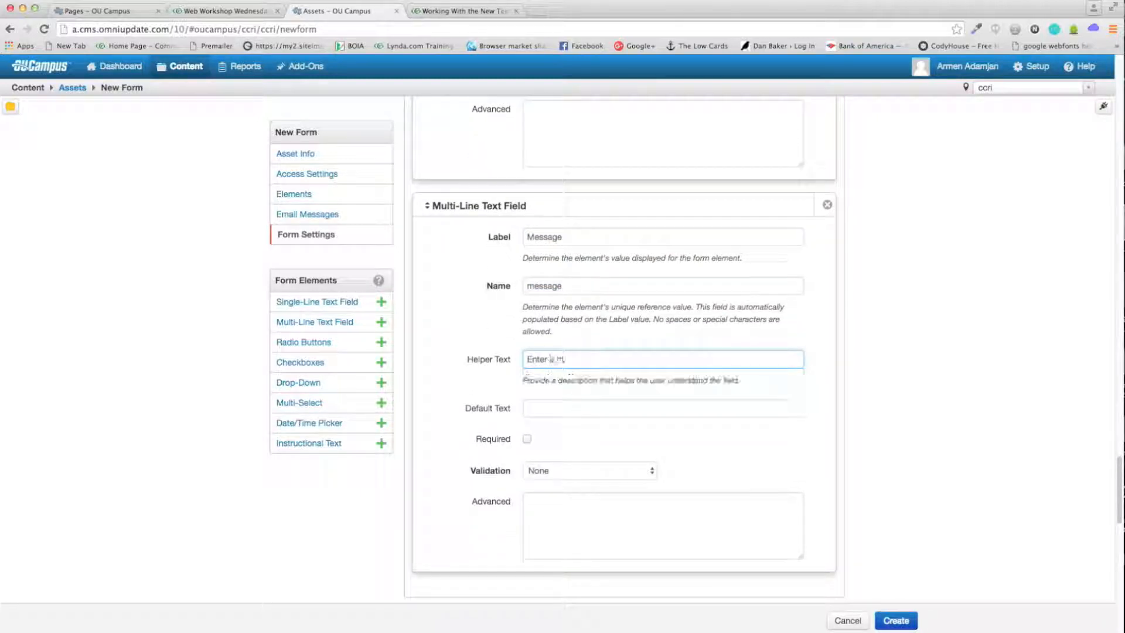
{"action": "type", "text": "essage"}
{"action": "key", "text": "Tab"}
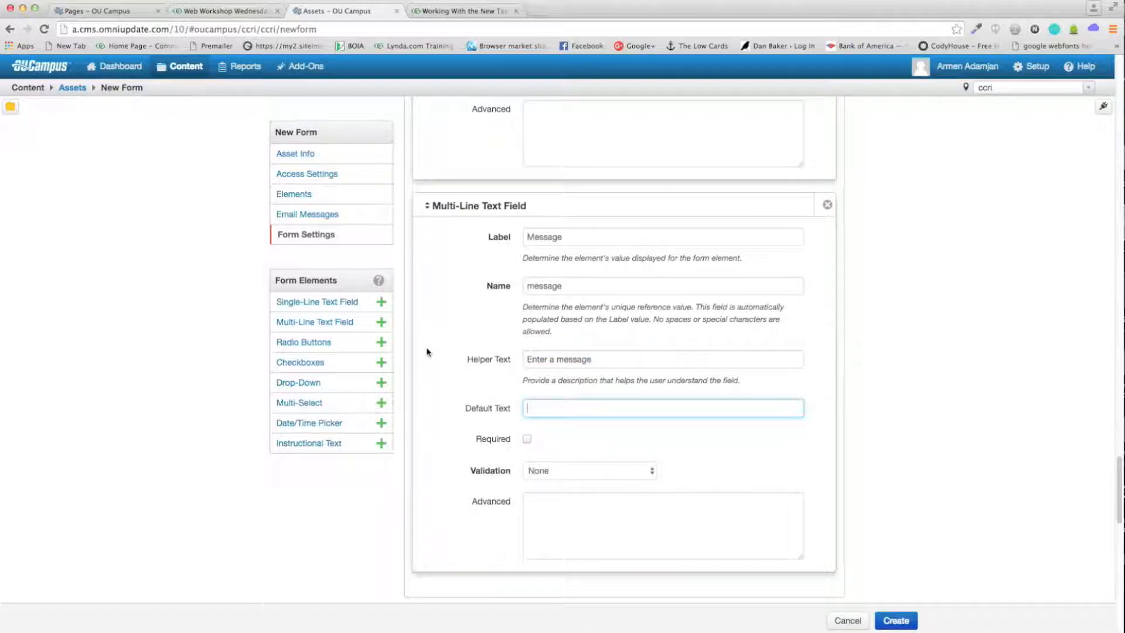
{"action": "scroll", "coordinate": [575, 406], "scroll_direction": "down", "scroll_amount": 2}
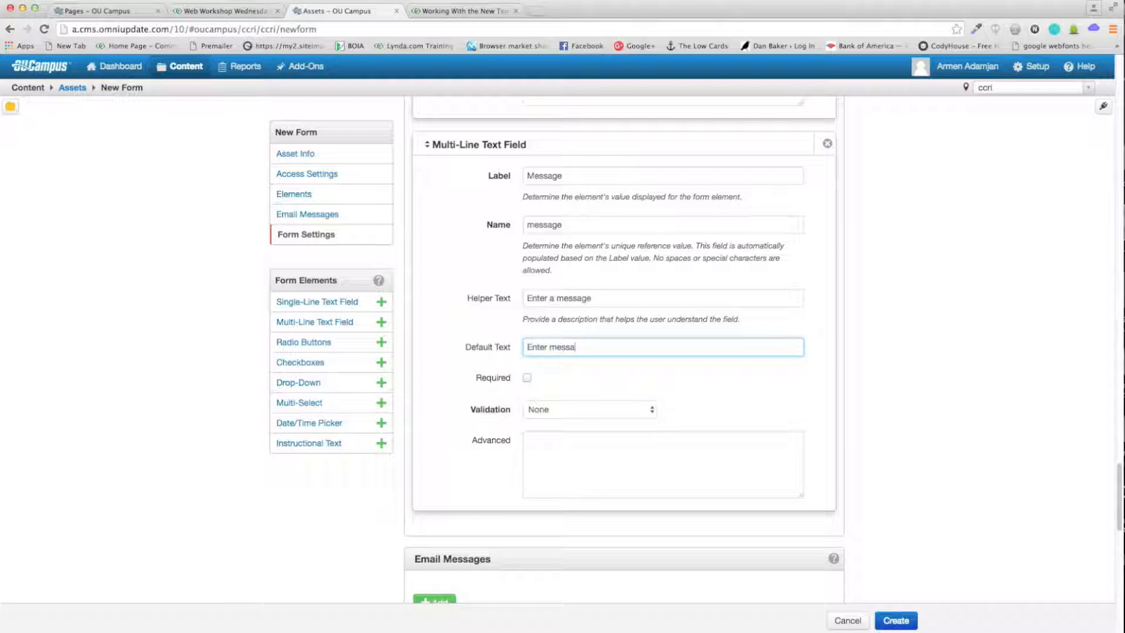
Step: Give the Message field Minimum Length validation of 50, leaving it optional
{"action": "left_click", "coordinate": [527, 381]}
{"action": "scroll", "coordinate": [558, 334], "scroll_direction": "down", "scroll_amount": 3}
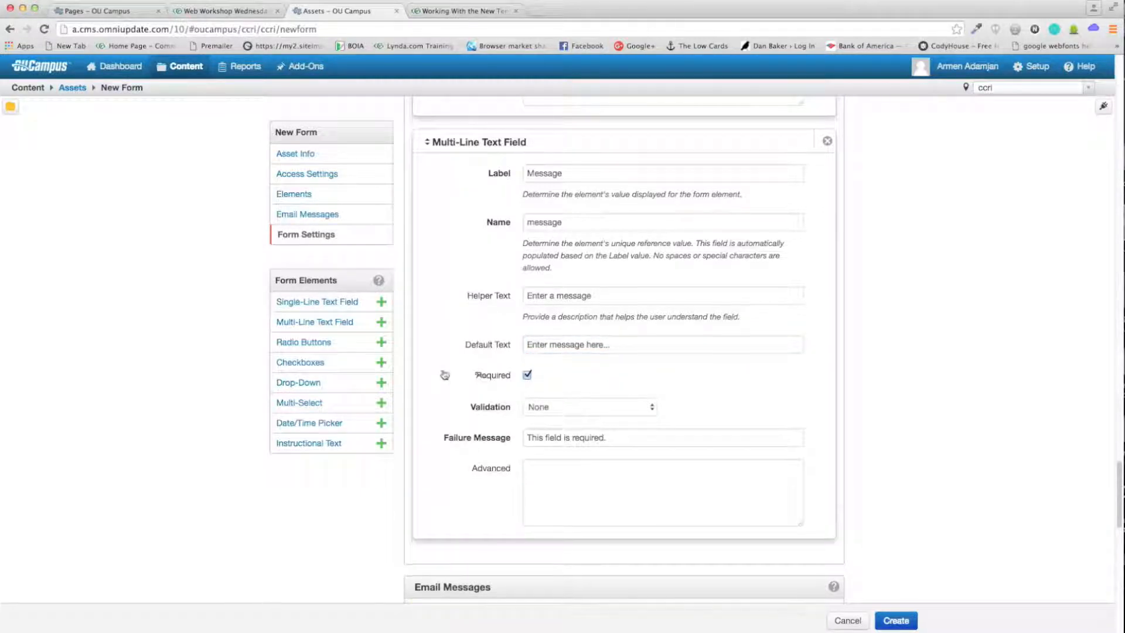
{"action": "left_click", "coordinate": [577, 322]}
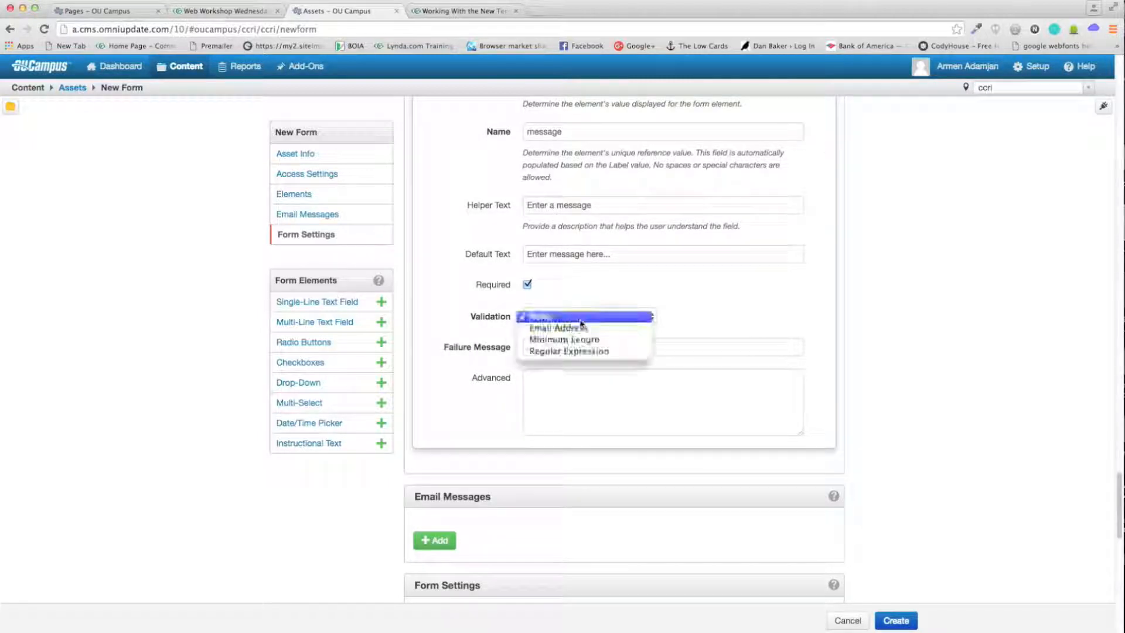
{"action": "left_click", "coordinate": [469, 300]}
{"action": "left_click", "coordinate": [560, 317]}
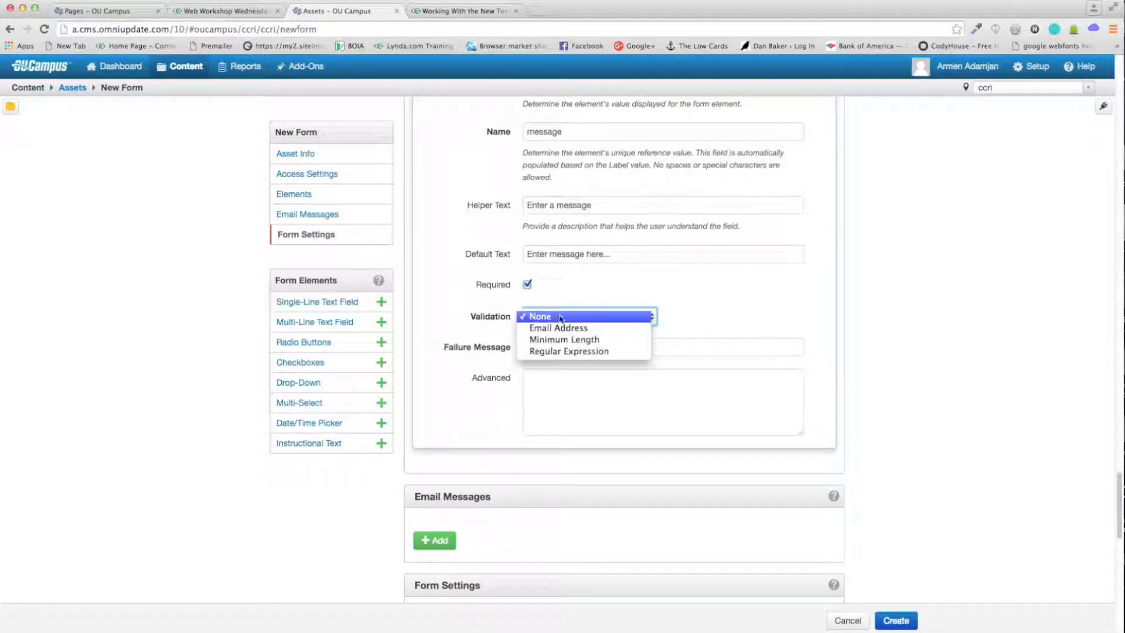
{"action": "left_click", "coordinate": [588, 342]}
{"action": "left_click", "coordinate": [576, 347]}
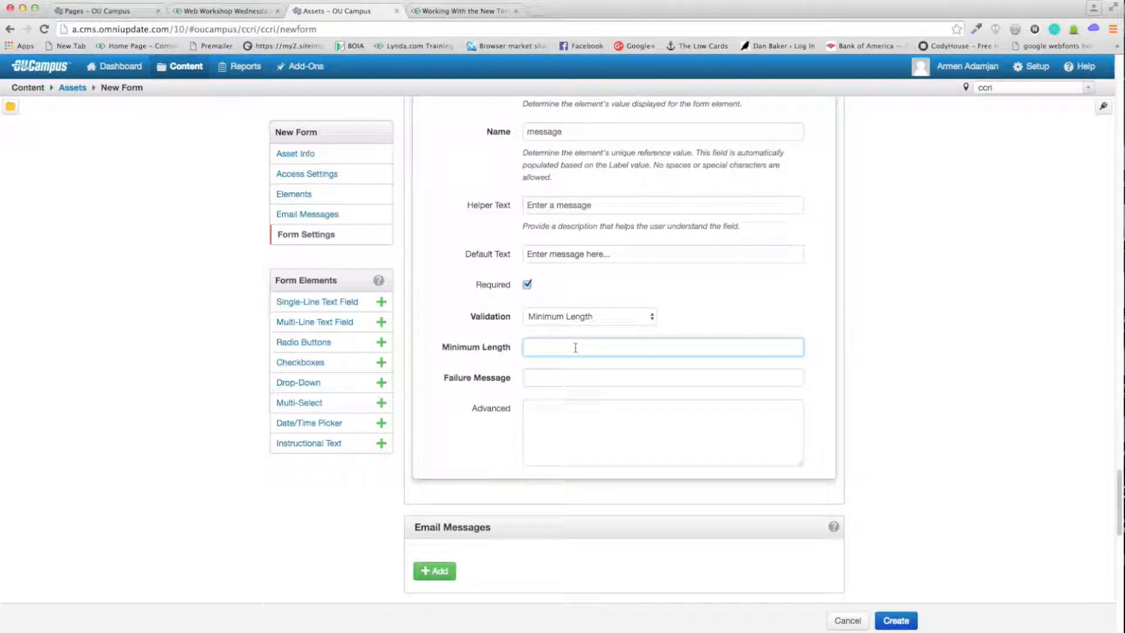
{"action": "left_click", "coordinate": [527, 285]}
Step: Set the validation failure message to 'You did not enter 50 characters'
{"action": "scroll", "coordinate": [530, 352], "scroll_direction": "down", "scroll_amount": 1}
{"action": "left_click", "coordinate": [552, 348]}
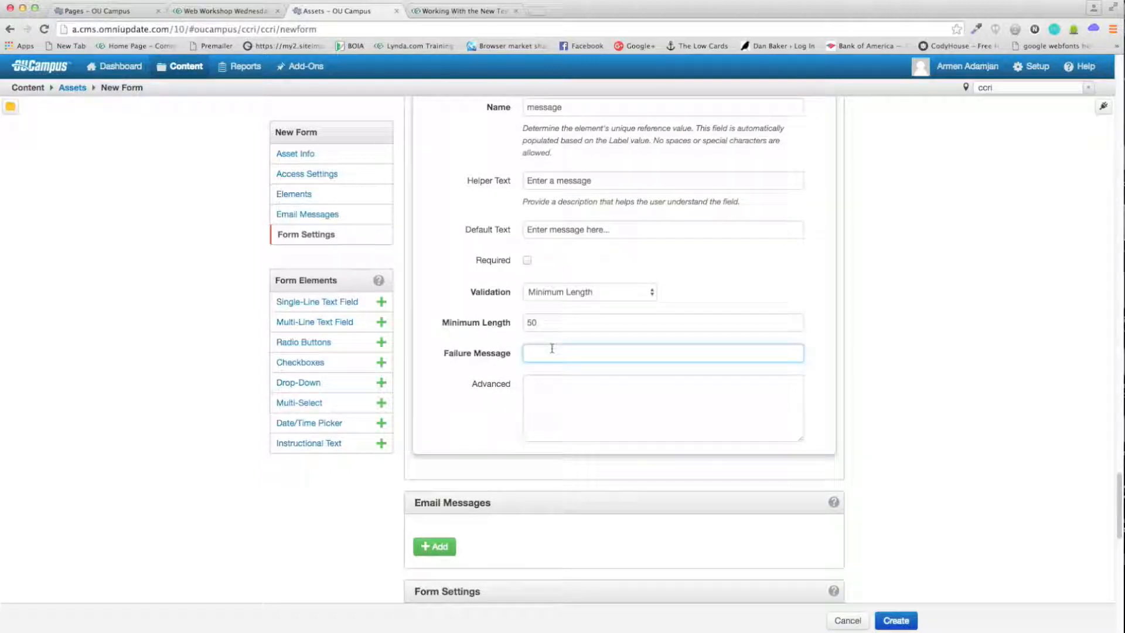
{"action": "type", "text": "You did not ente"}
{"action": "type", "text": "r 50 characters"}
{"action": "left_click", "coordinate": [440, 382]}
{"action": "scroll", "coordinate": [447, 380], "scroll_direction": "up", "scroll_amount": 4}
{"action": "scroll", "coordinate": [756, 357], "scroll_direction": "up", "scroll_amount": 15}
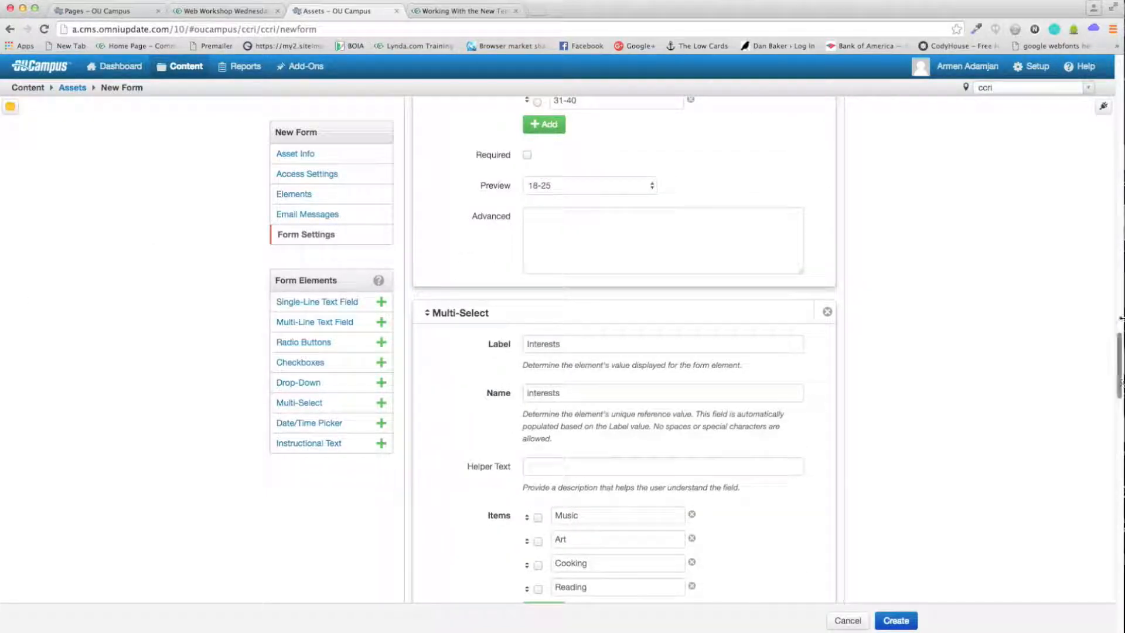
{"action": "left_click_drag", "start_coordinate": [1120, 390], "coordinate": [1114, 286]}
{"action": "left_click_drag", "start_coordinate": [1121, 225], "coordinate": [1122, 292]}
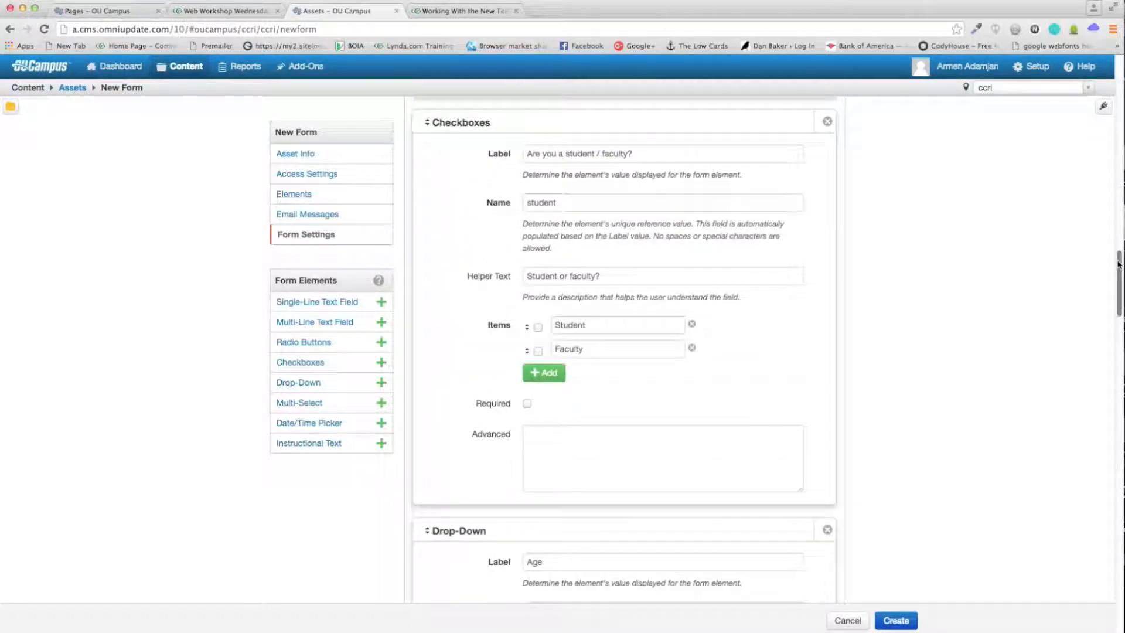
{"action": "left_click_drag", "start_coordinate": [429, 501], "coordinate": [430, 527]}
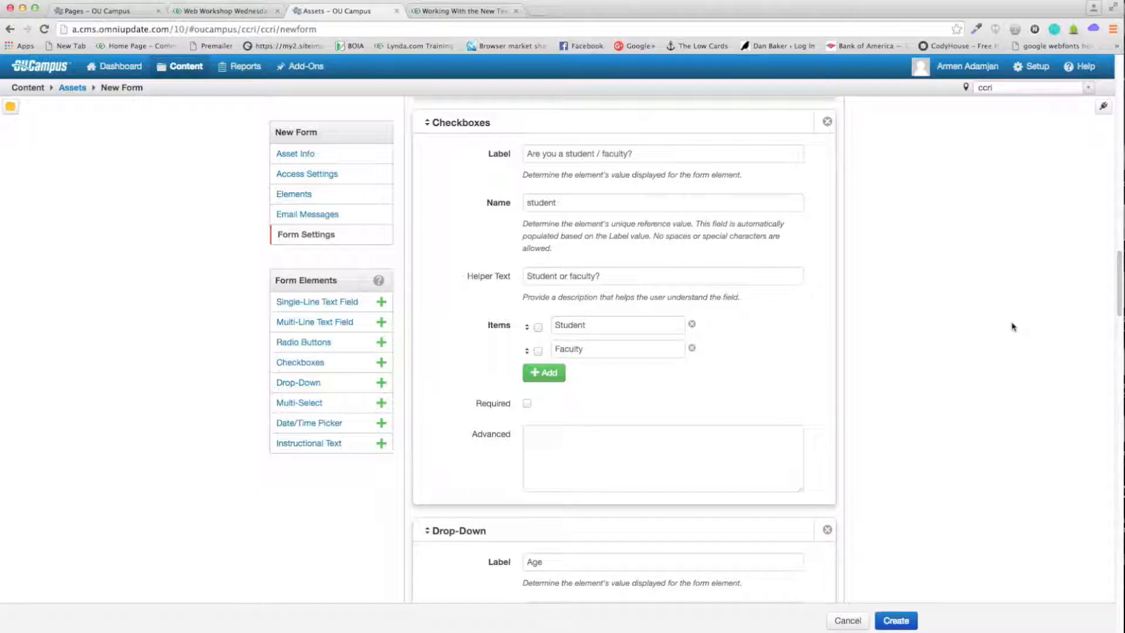
{"action": "left_click_drag", "start_coordinate": [1120, 297], "coordinate": [1109, 396]}
{"action": "scroll", "coordinate": [1107, 429], "scroll_direction": "down", "scroll_amount": 15}
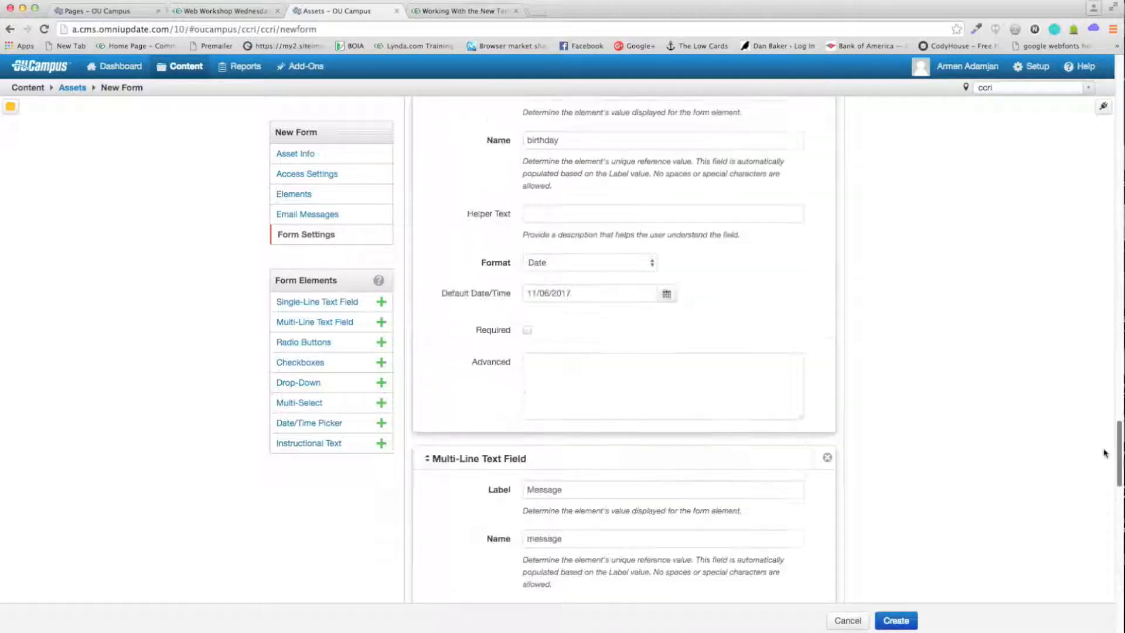
{"action": "scroll", "coordinate": [1097, 500], "scroll_direction": "down", "scroll_amount": 1}
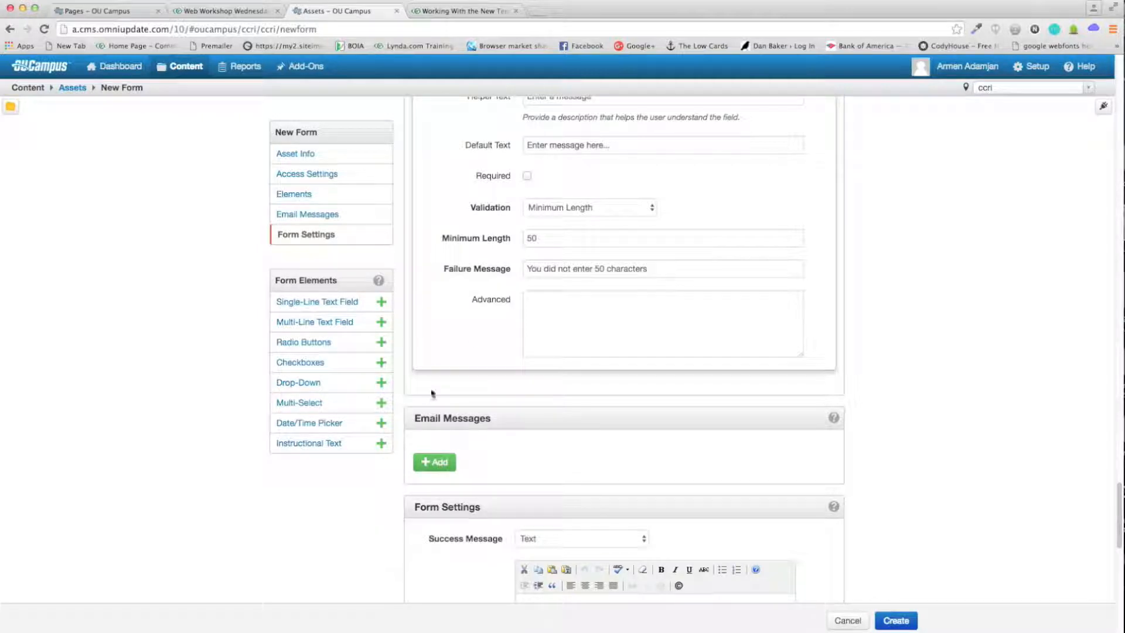
Step: Add an email message to the CCRI recipient from the no-reply sender, subject 'Test Form'
{"action": "scroll", "coordinate": [468, 420], "scroll_direction": "down", "scroll_amount": 1}
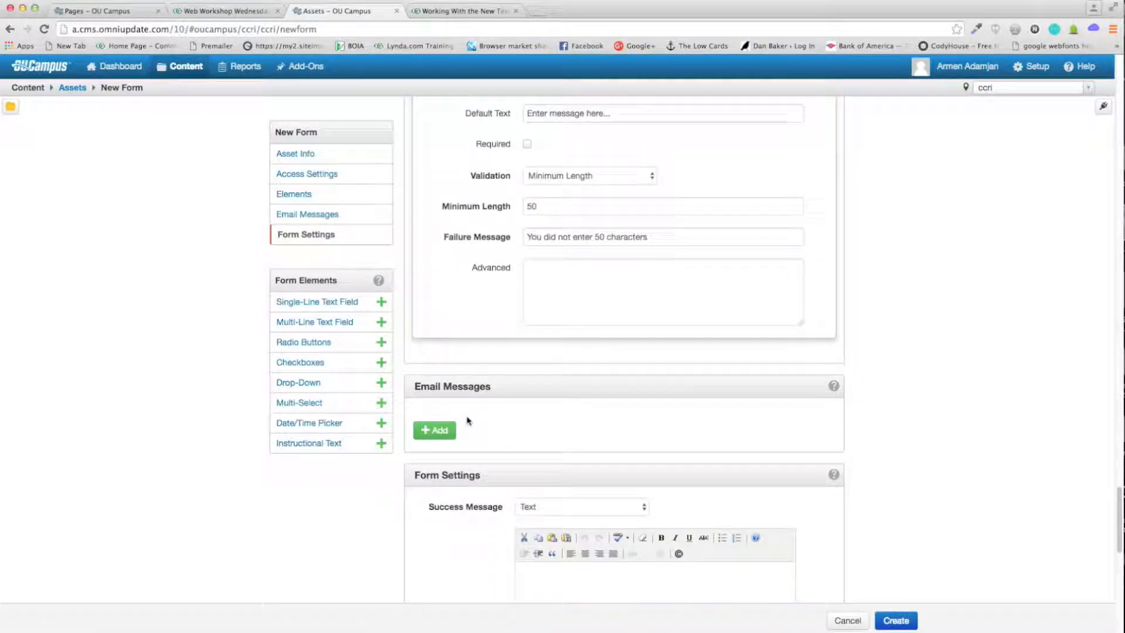
{"action": "left_click", "coordinate": [435, 430]}
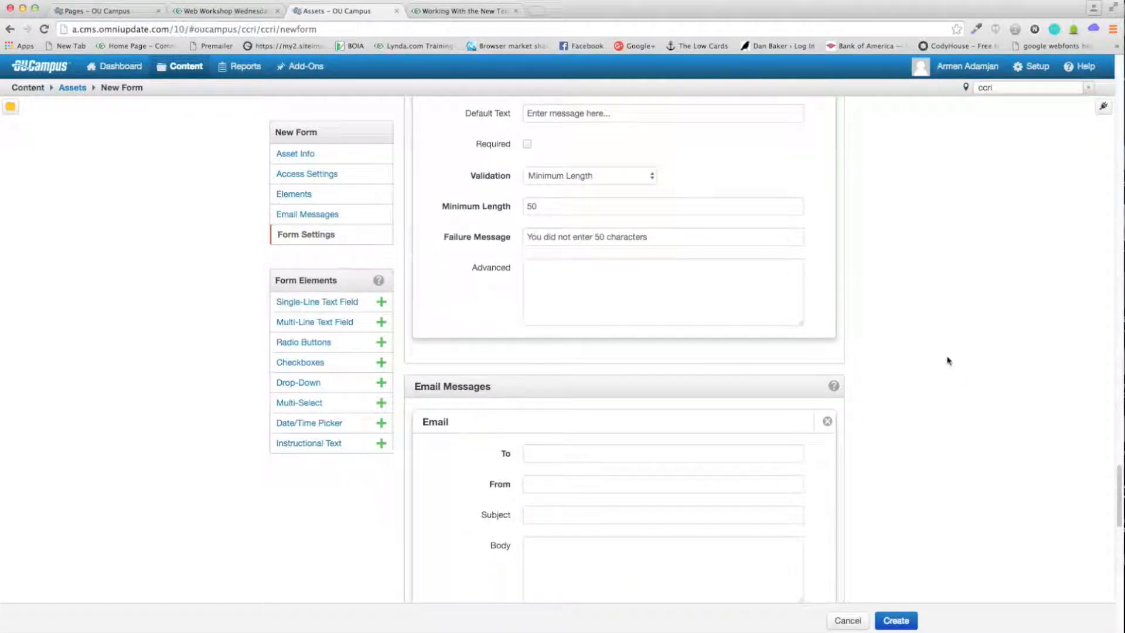
{"action": "scroll", "coordinate": [947, 359], "scroll_direction": "down", "scroll_amount": 5}
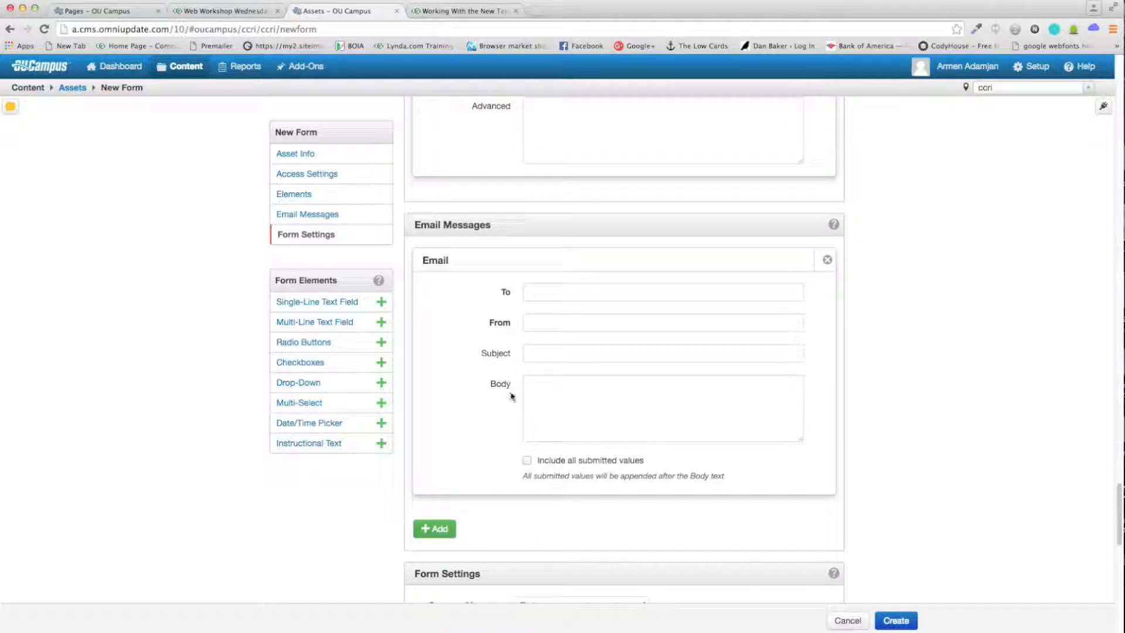
{"action": "left_click", "coordinate": [561, 292]}
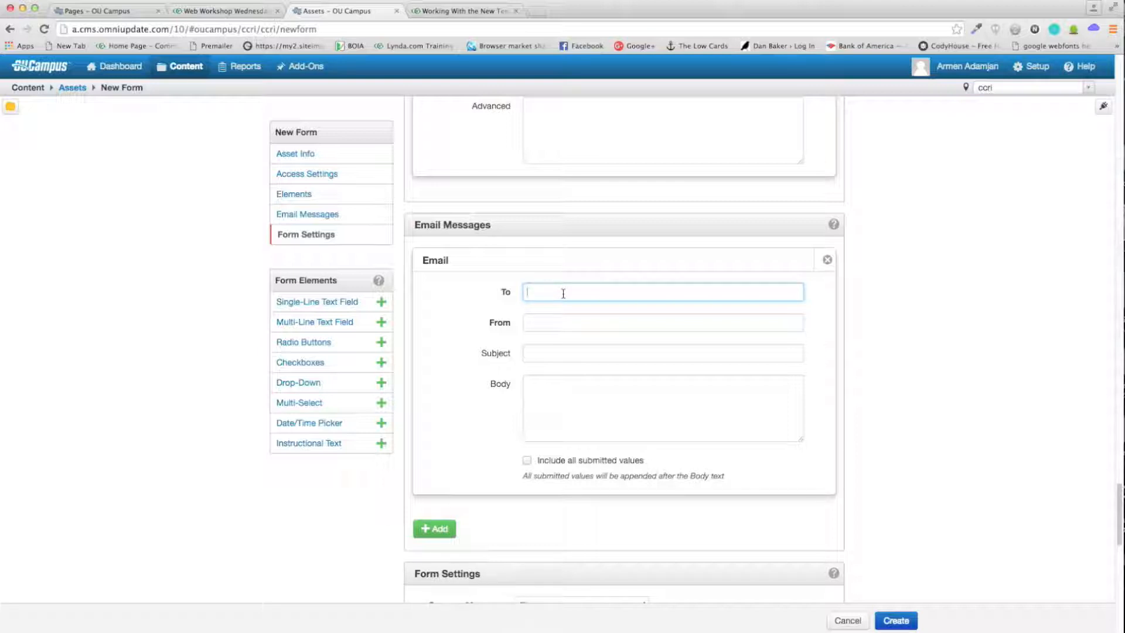
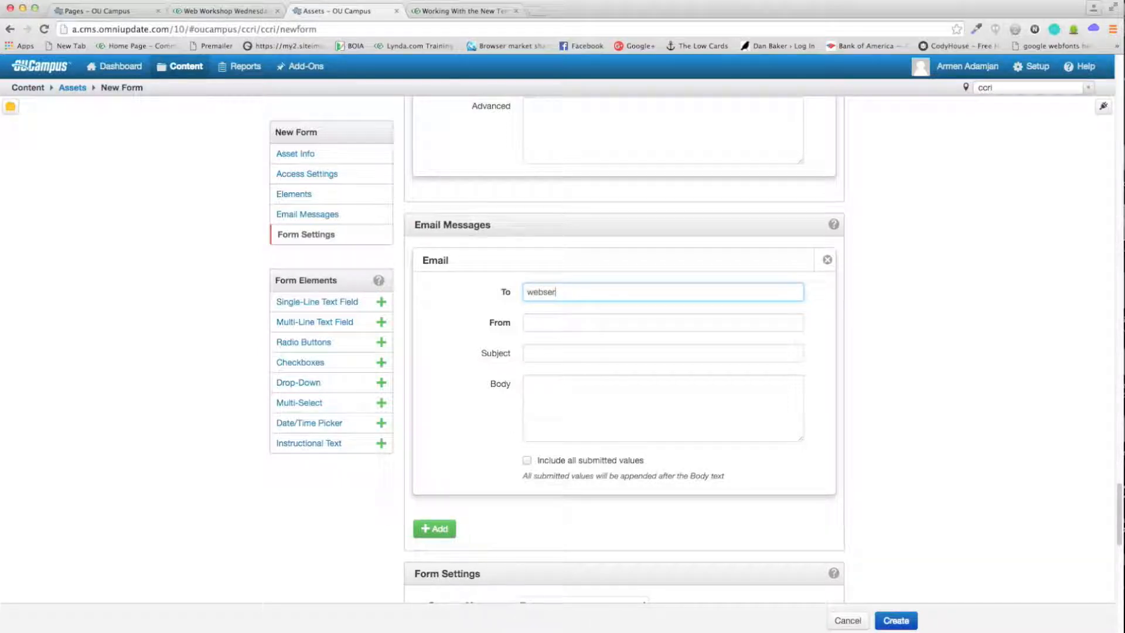
{"action": "key", "text": "Tab"}
{"action": "key", "text": "Tab"}
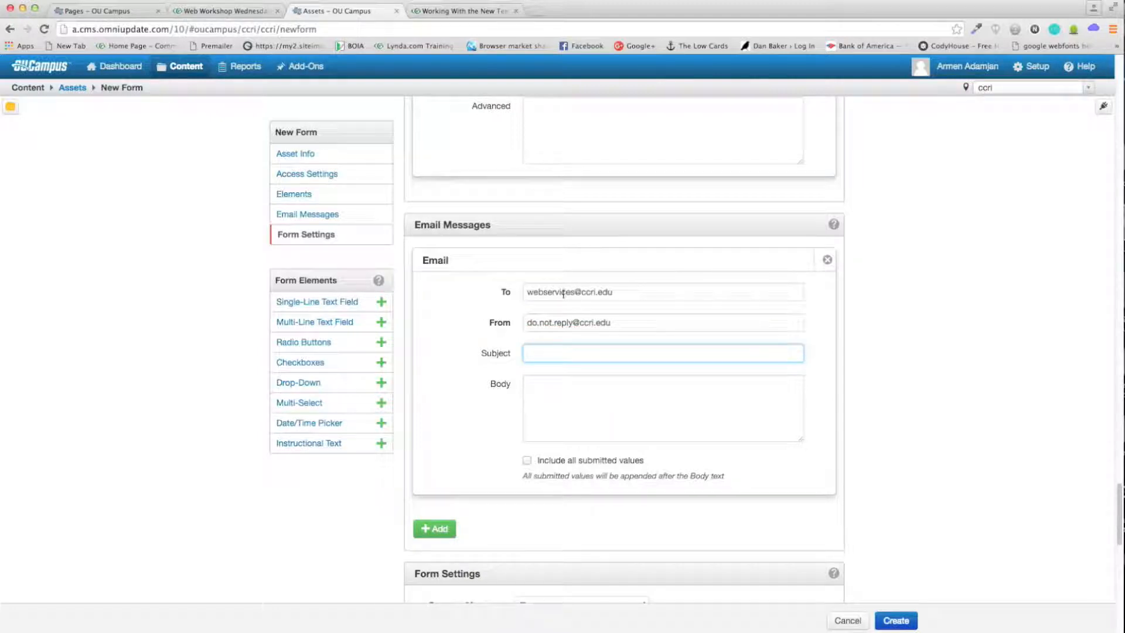
{"action": "type", "text": "Tist Form"}
{"action": "left_click", "coordinate": [627, 382]}
{"action": "scroll", "coordinate": [773, 472], "scroll_direction": "up", "scroll_amount": 1}
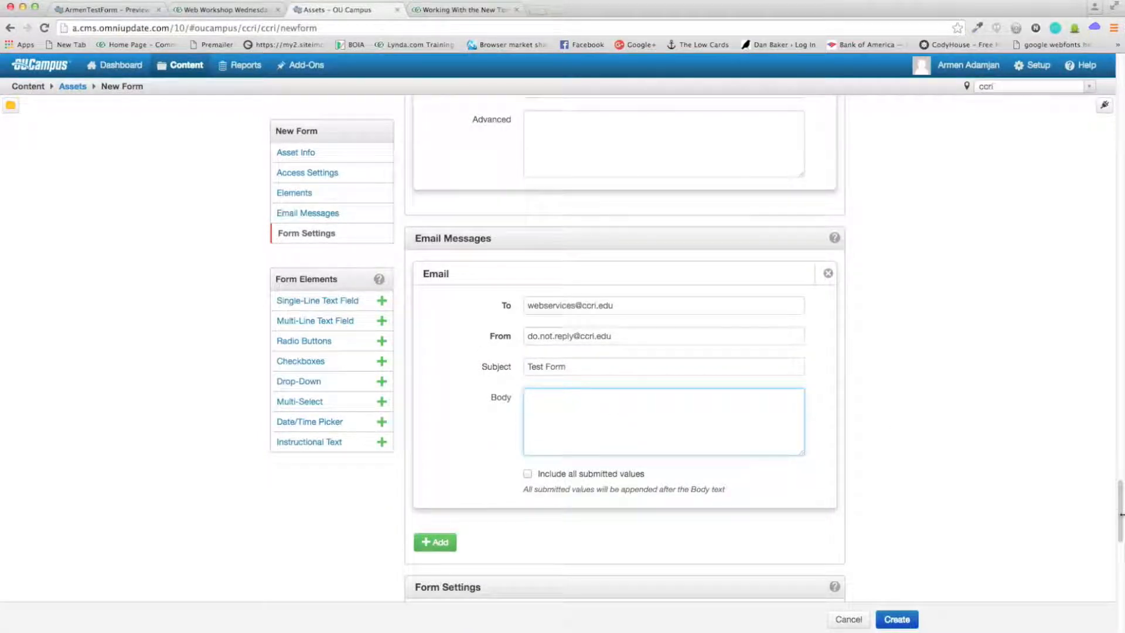
{"action": "left_click_drag", "start_coordinate": [1121, 516], "coordinate": [1117, 225]}
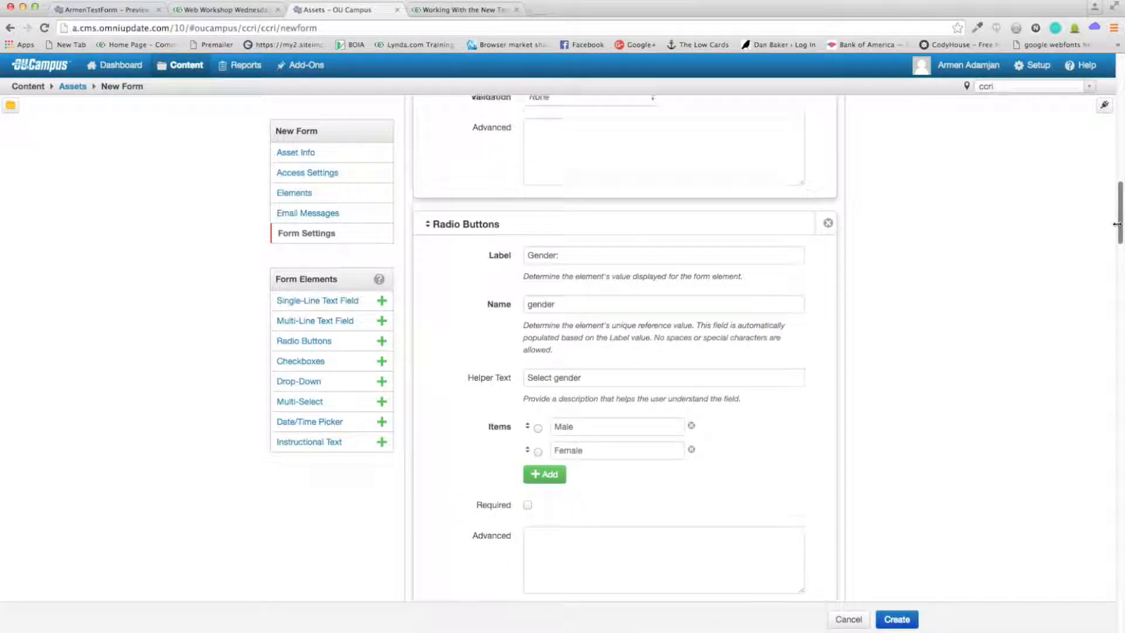
{"action": "left_click_drag", "start_coordinate": [496, 305], "coordinate": [708, 304]}
{"action": "left_click", "coordinate": [709, 304]}
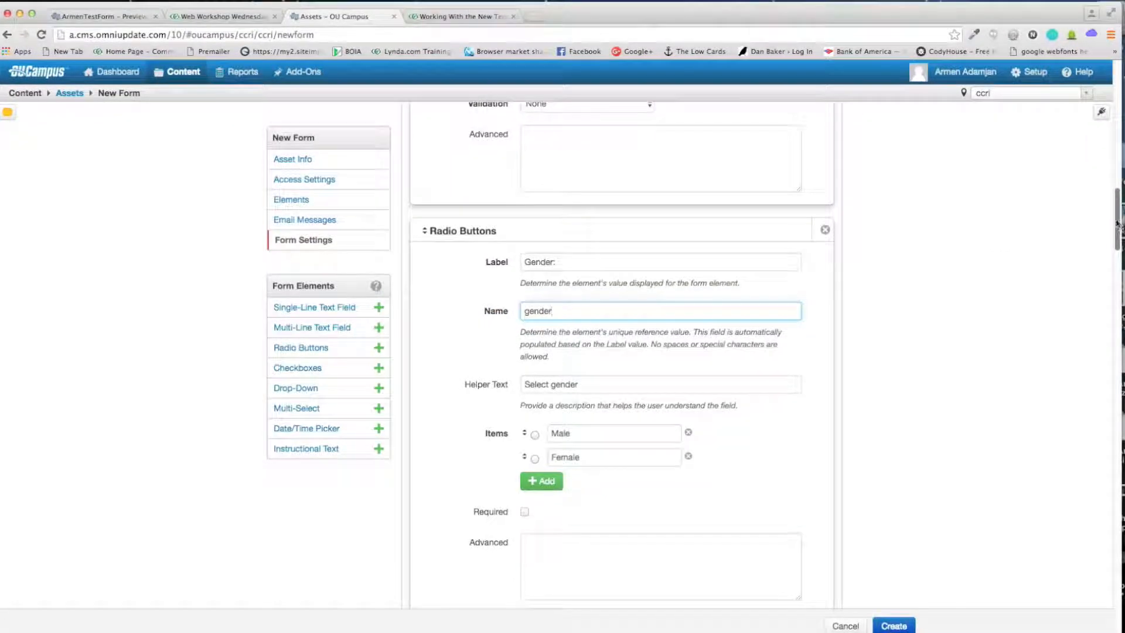
{"action": "scroll", "coordinate": [1121, 234], "scroll_direction": "up", "scroll_amount": 3}
{"action": "scroll", "coordinate": [1120, 238], "scroll_direction": "down", "scroll_amount": 10}
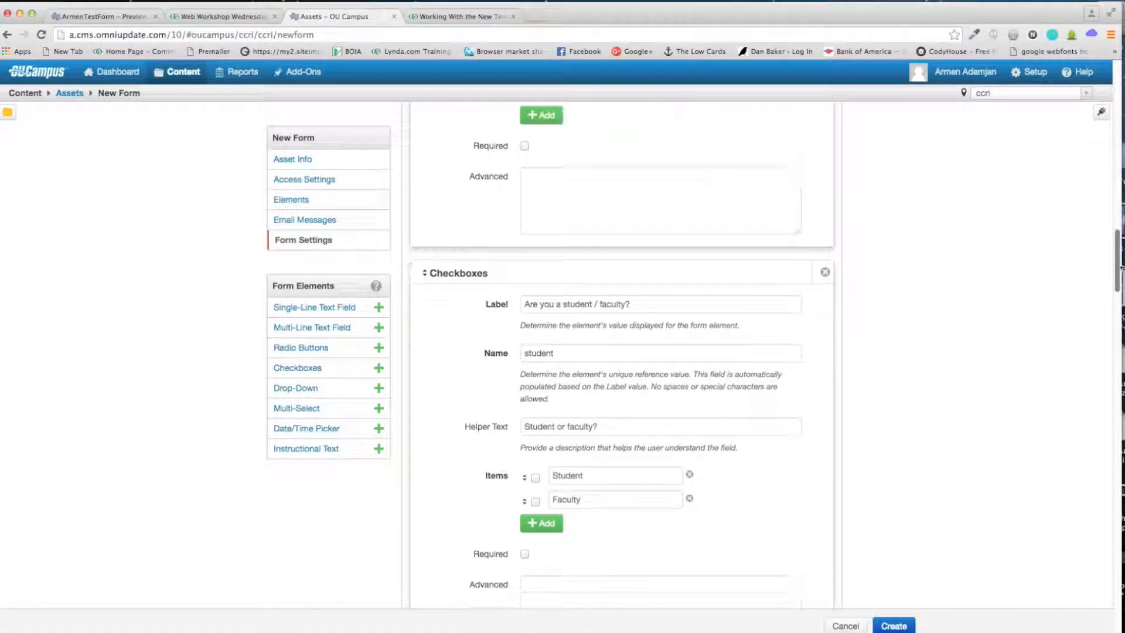
{"action": "scroll", "coordinate": [622, 356], "scroll_direction": "down", "scroll_amount": 5}
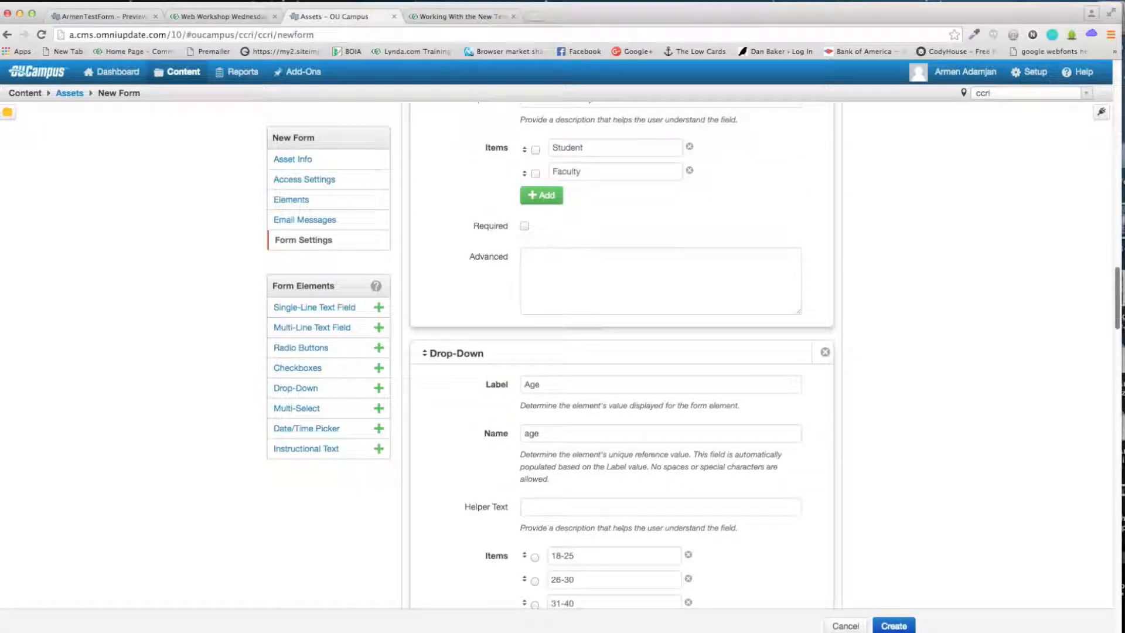
{"action": "scroll", "coordinate": [622, 356], "scroll_direction": "down", "scroll_amount": 5}
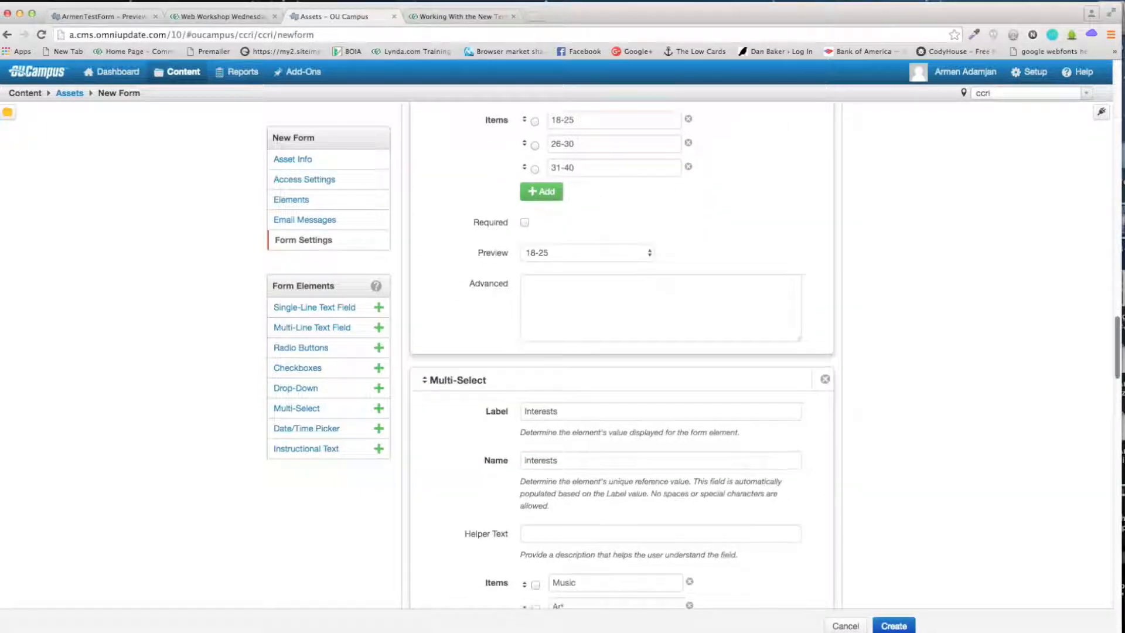
{"action": "scroll", "coordinate": [623, 356], "scroll_direction": "down", "scroll_amount": 12}
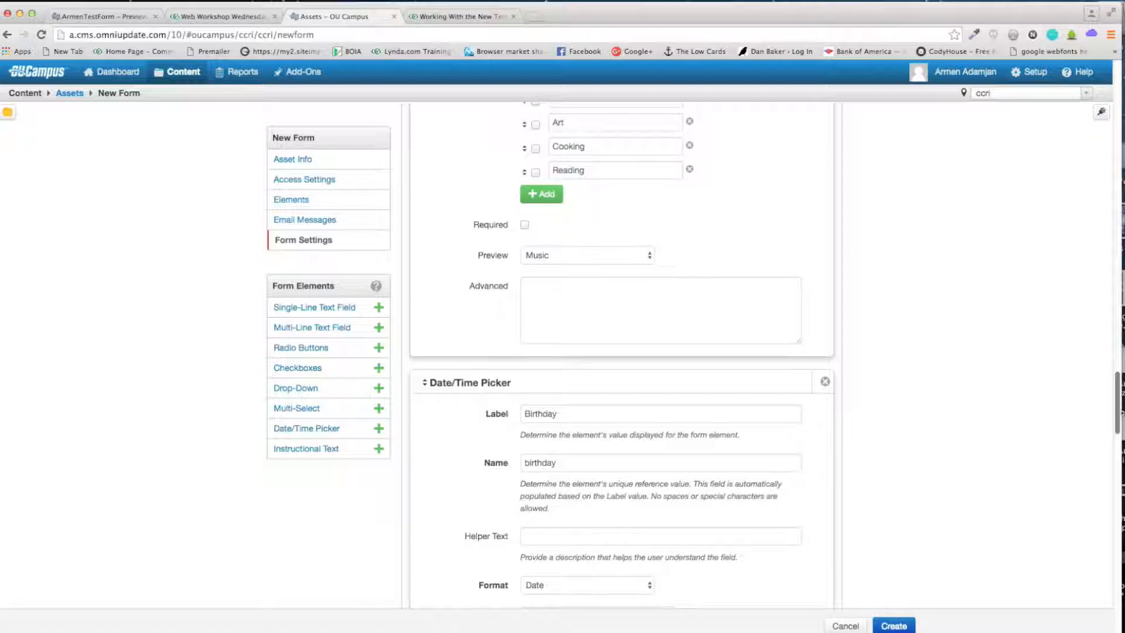
{"action": "scroll", "coordinate": [1105, 501], "scroll_direction": "down", "scroll_amount": 10}
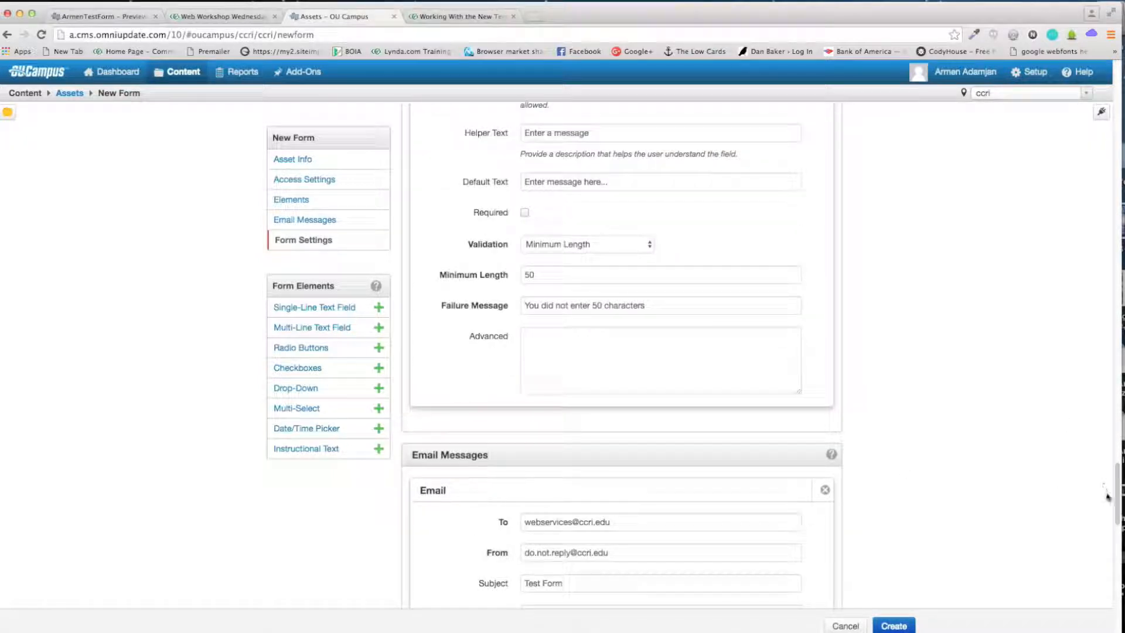
{"action": "scroll", "coordinate": [587, 167], "scroll_direction": "down", "scroll_amount": 6}
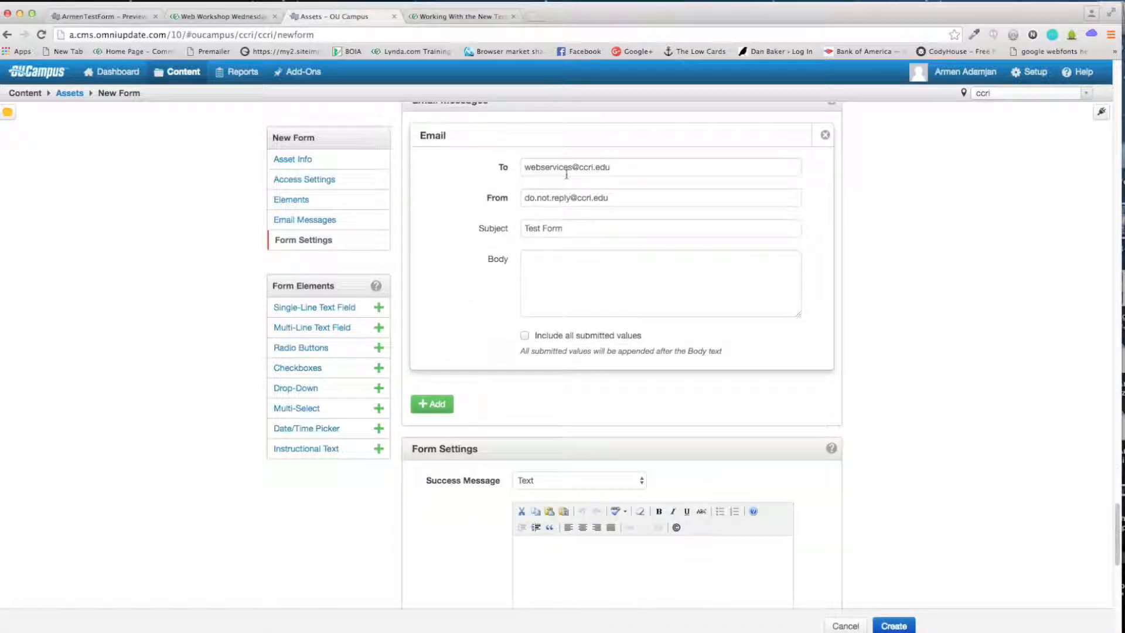
{"action": "left_click", "coordinate": [654, 171]}
Step: Add Name, Gender, Student and Age lines with their {{field}} placeholders to the email Body
{"action": "left_click", "coordinate": [579, 276]}
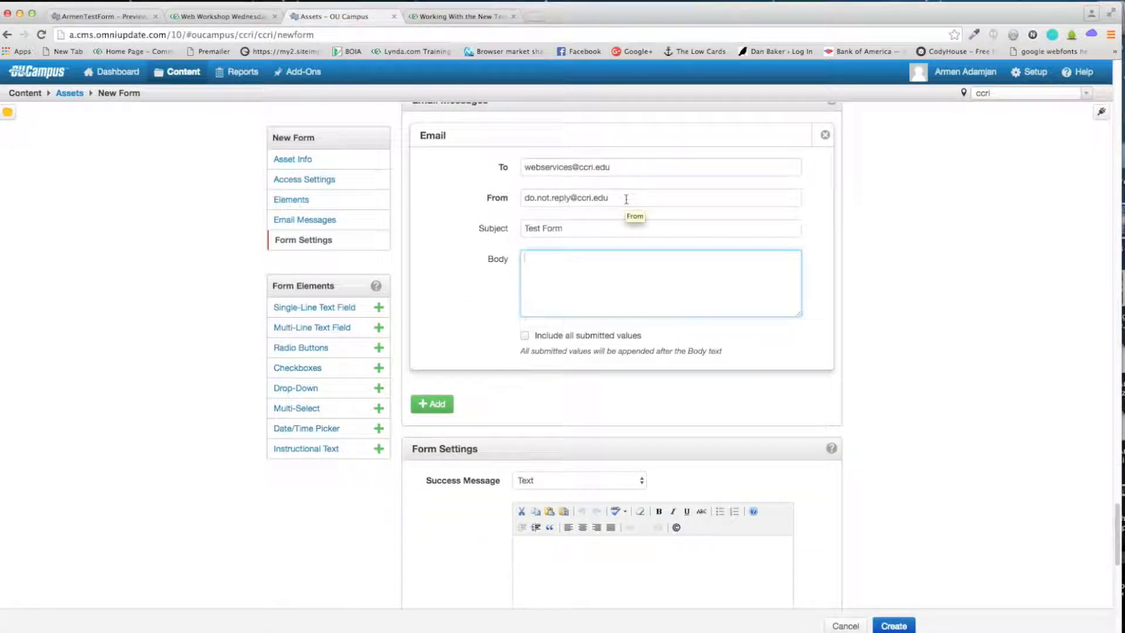
{"action": "type", "text": "{{"}
{"action": "type", "text": "Name"}
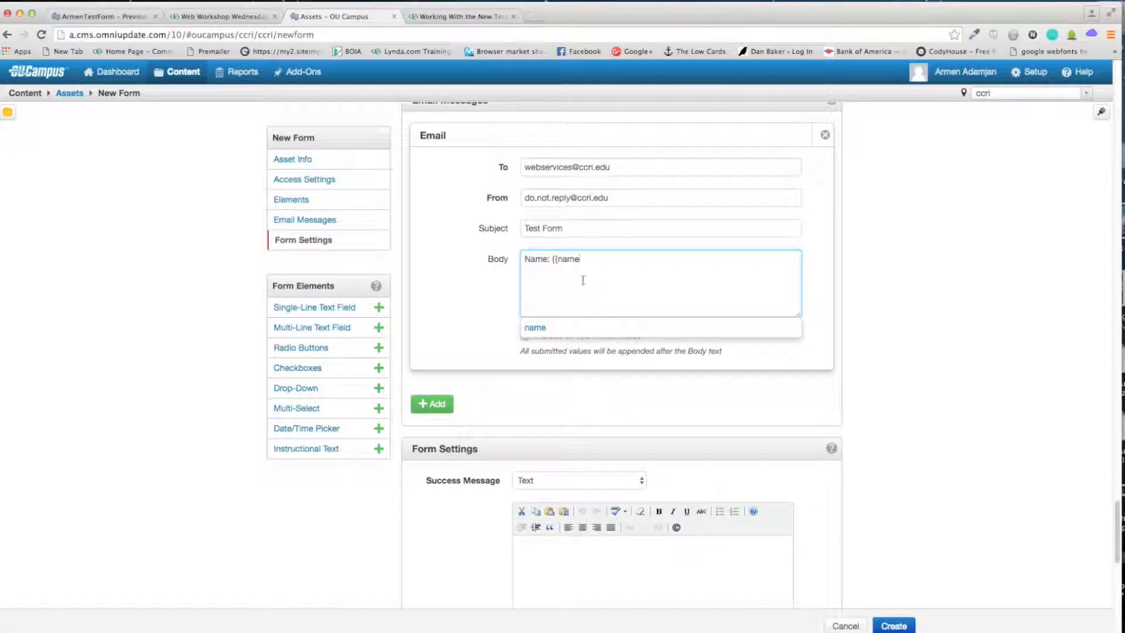
{"action": "key", "text": "BackSpace"}
{"action": "key", "text": "BackSpace"}
{"action": "key", "text": "BackSpace"}
{"action": "key", "text": "BackSpace"}
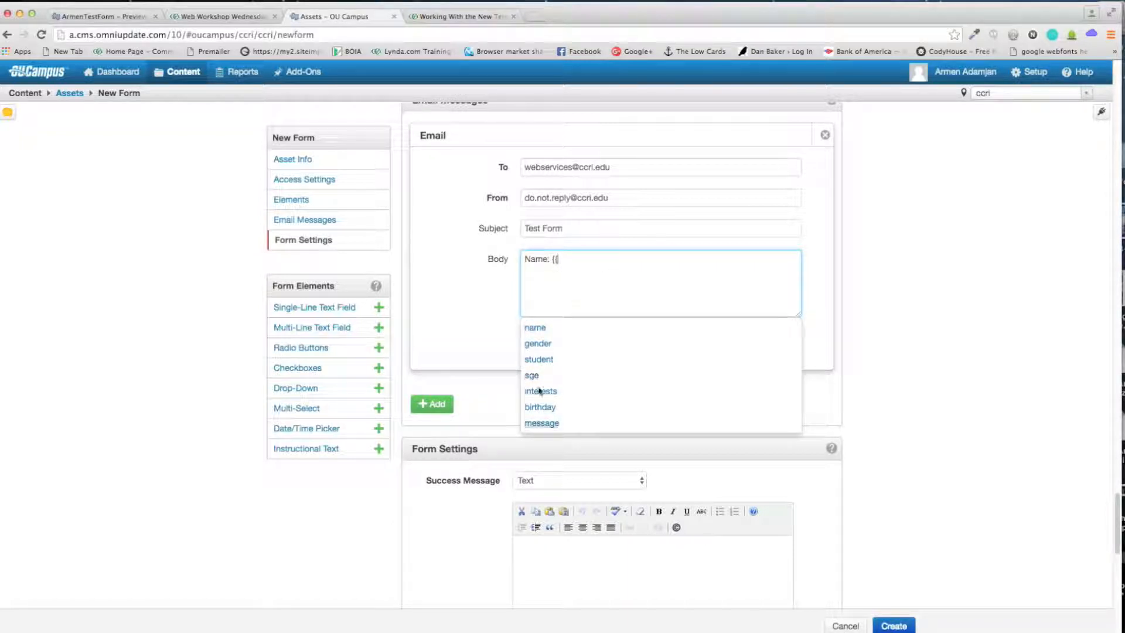
{"action": "left_click", "coordinate": [542, 331]}
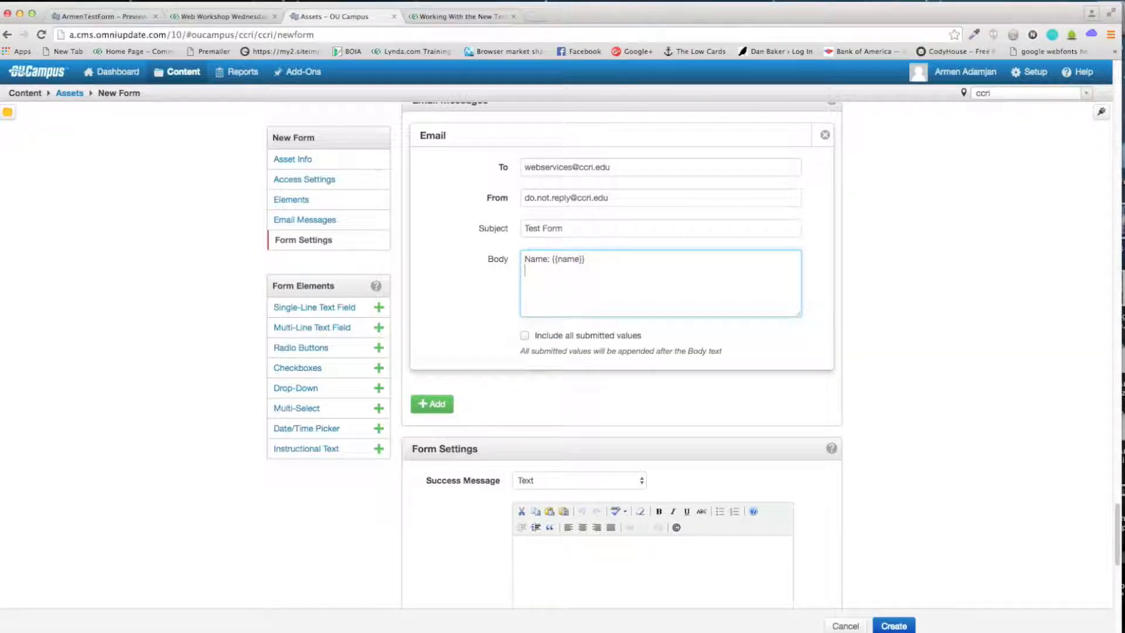
{"action": "type", "text": "Gender: {{"}
{"action": "left_click", "coordinate": [535, 345]}
{"action": "type", "text": "Student: {{"}
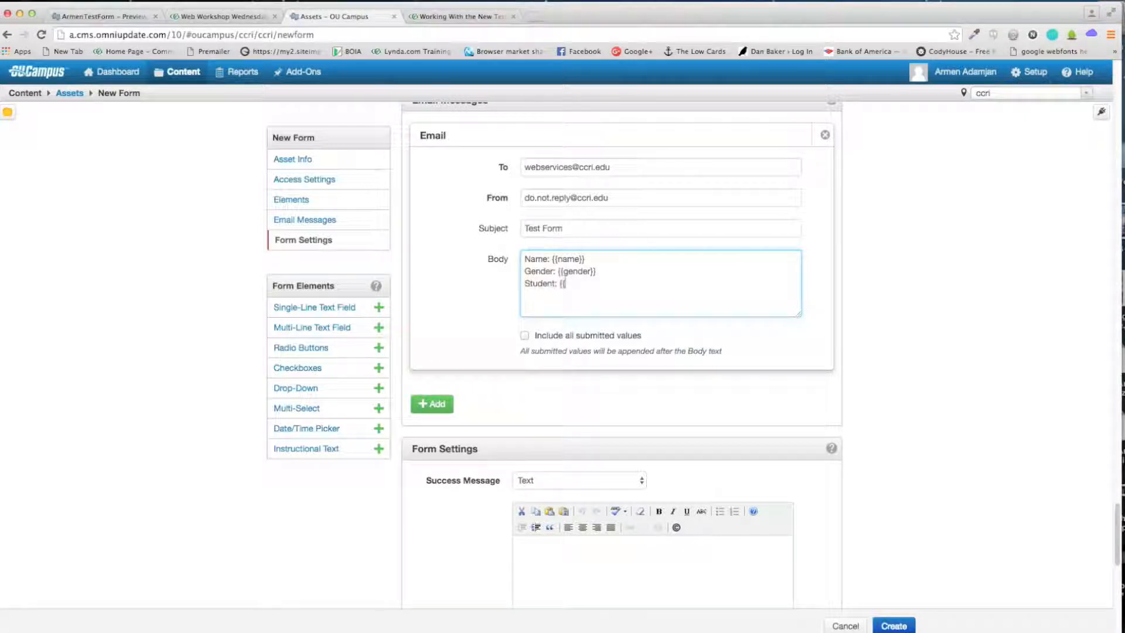
{"action": "left_click", "coordinate": [545, 359]}
{"action": "type", "text": "Age: {{"}
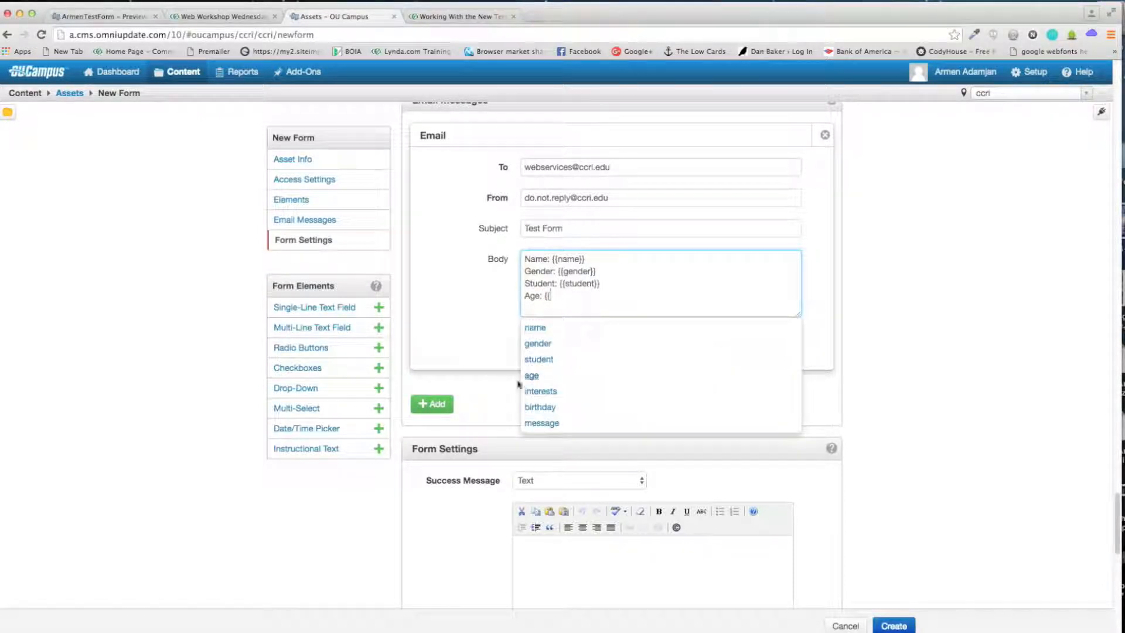
{"action": "left_click", "coordinate": [530, 381]}
Step: Add Interests, Birthday and Message lines with their matching {{field}} placeholders on separate lines
{"action": "key", "text": "Return"}
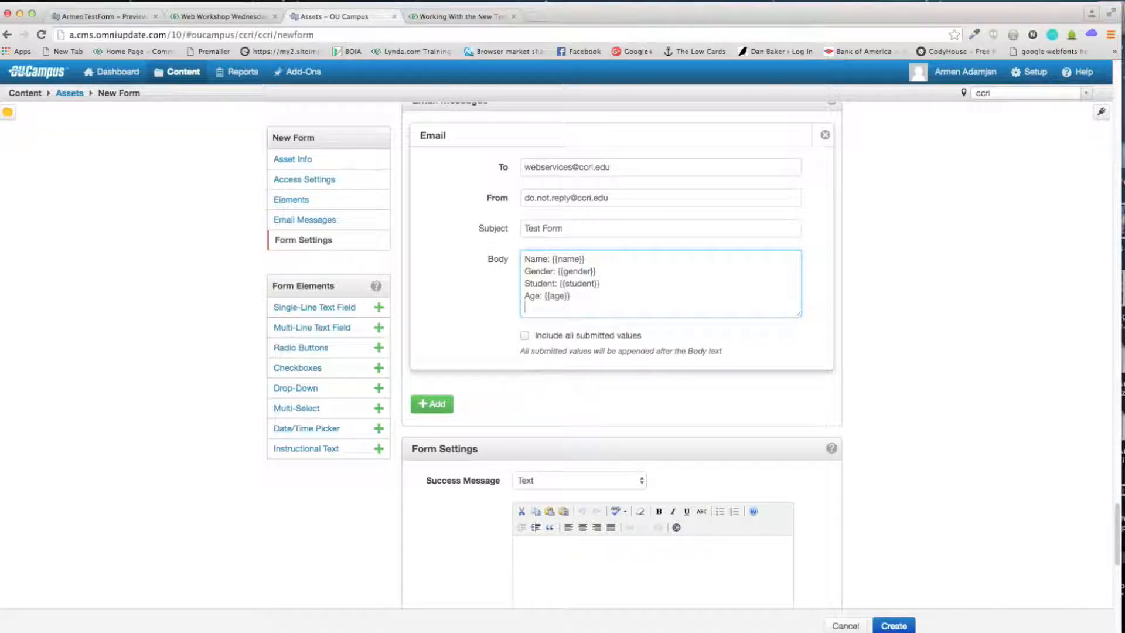
{"action": "type", "text": "Interests: {{"}
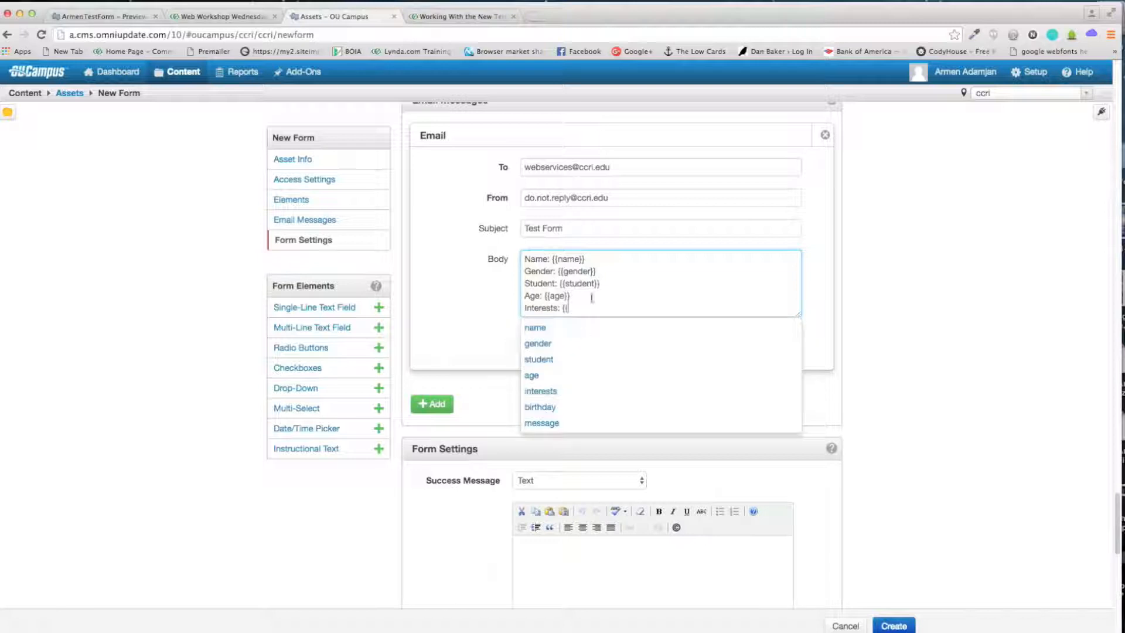
{"action": "left_click", "coordinate": [537, 388]}
{"action": "key", "text": "Return"}
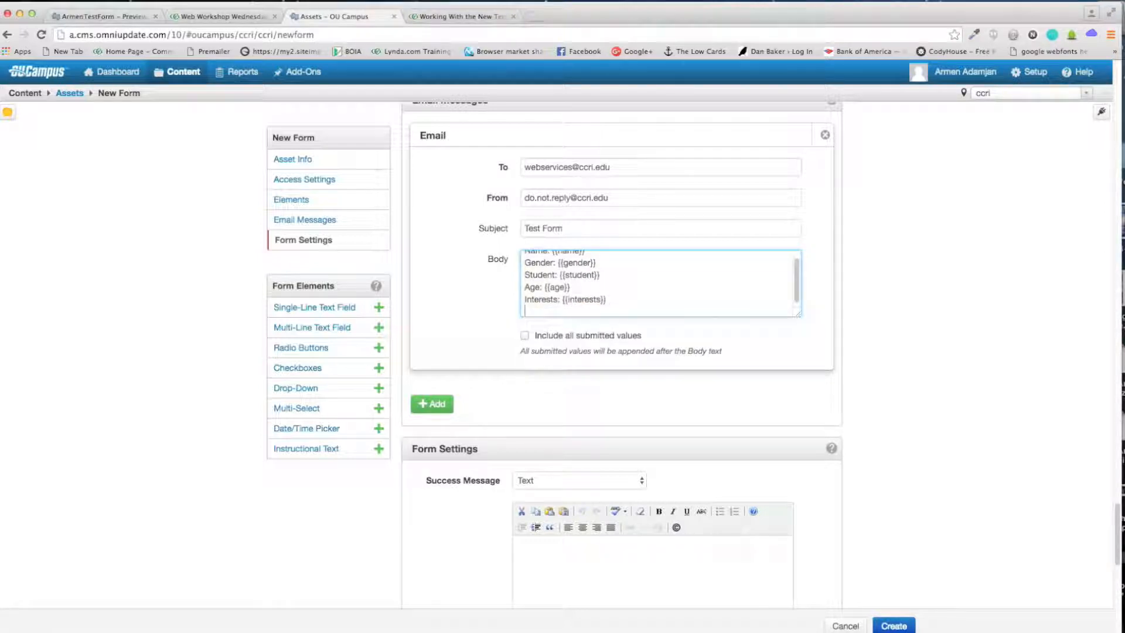
{"action": "type", "text": "b"}
{"action": "key", "text": "BackSpace"}
{"action": "type", "text": "Birthday: {{"}
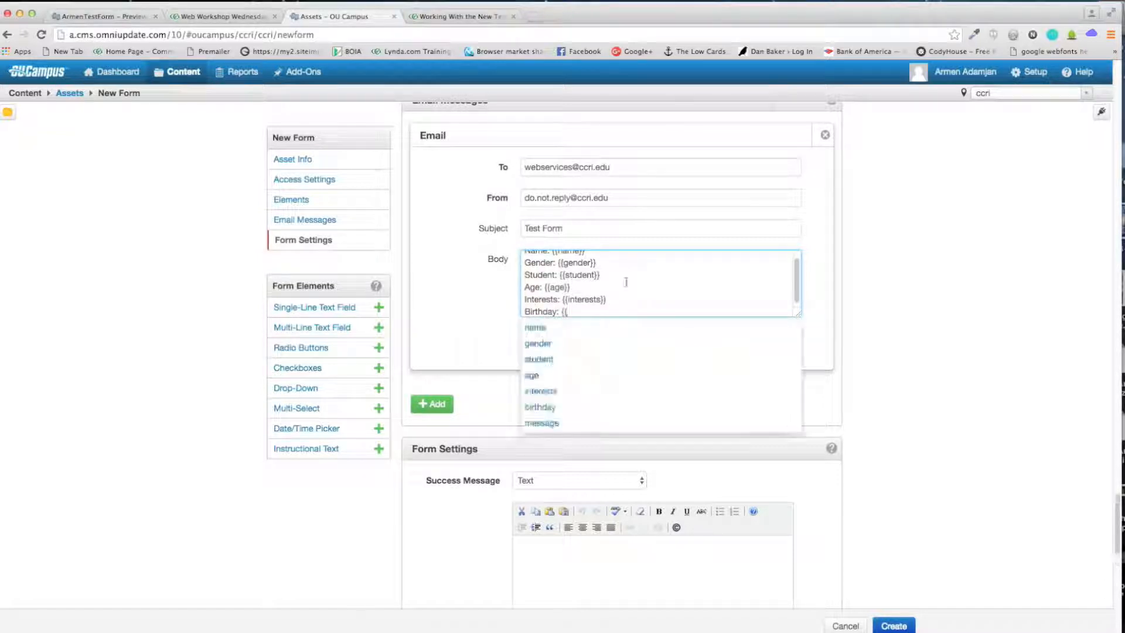
{"action": "left_click", "coordinate": [540, 408]}
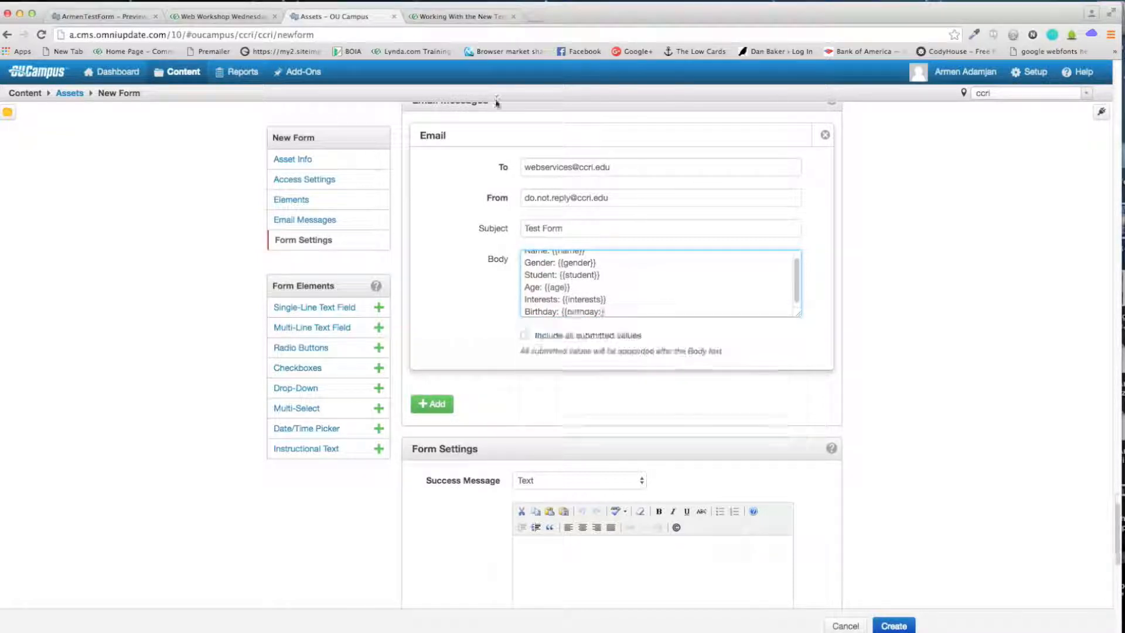
{"action": "key", "text": "Return"}
{"action": "type", "text": "Message: {{"}
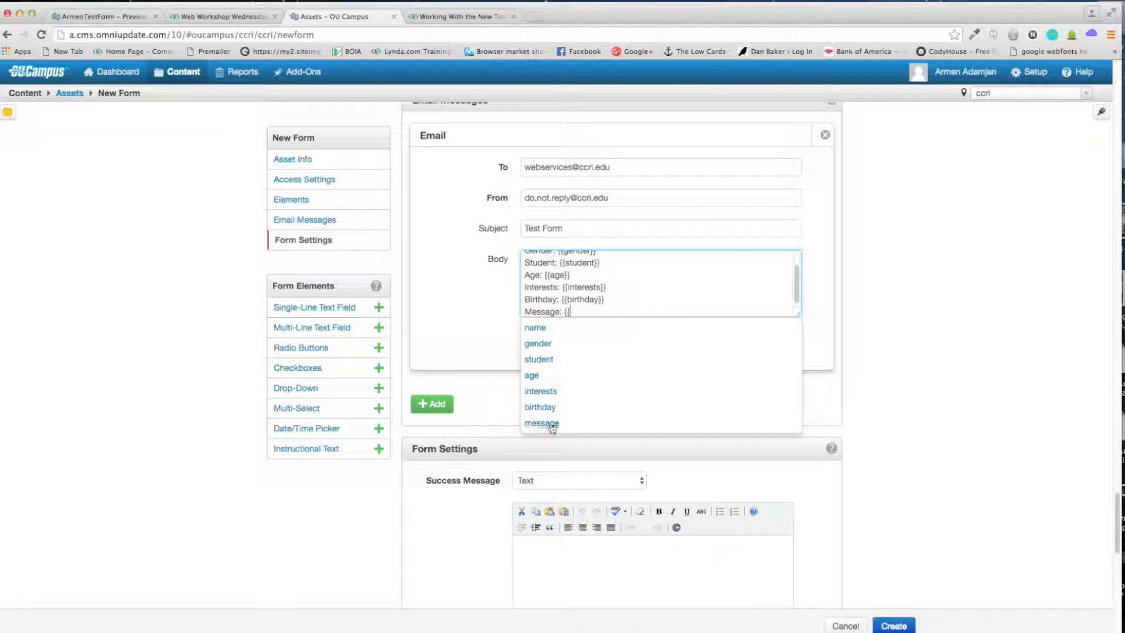
{"action": "left_click", "coordinate": [553, 424]}
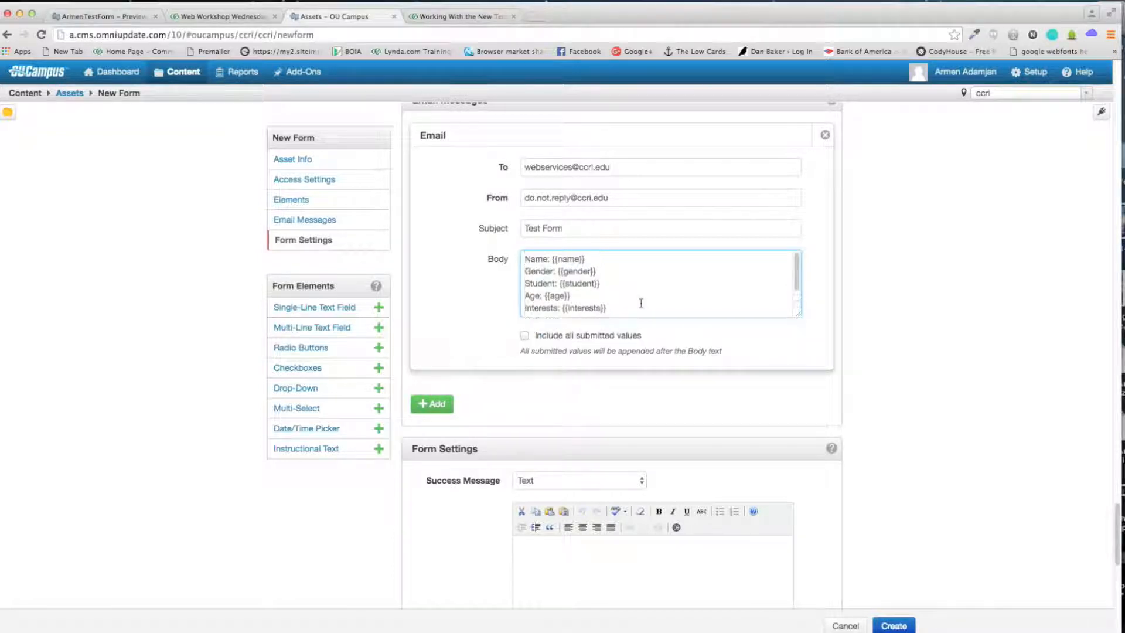
{"action": "scroll", "coordinate": [641, 303], "scroll_direction": "up", "scroll_amount": 5}
{"action": "left_click_drag", "start_coordinate": [525, 303], "coordinate": [553, 300]}
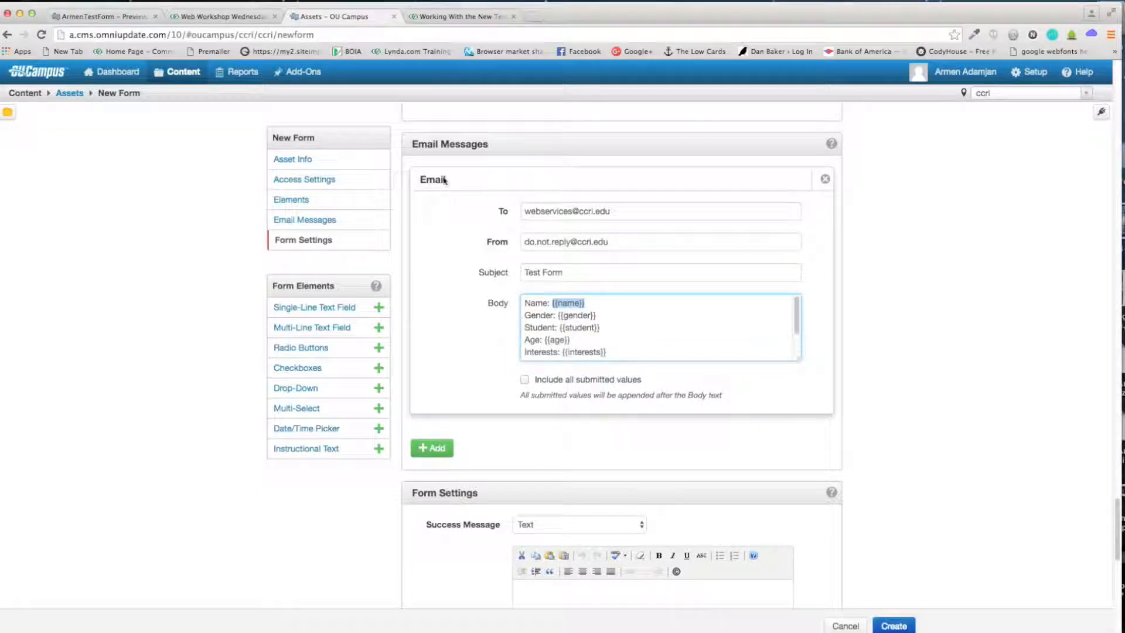
{"action": "scroll", "coordinate": [599, 315], "scroll_direction": "down", "scroll_amount": 5}
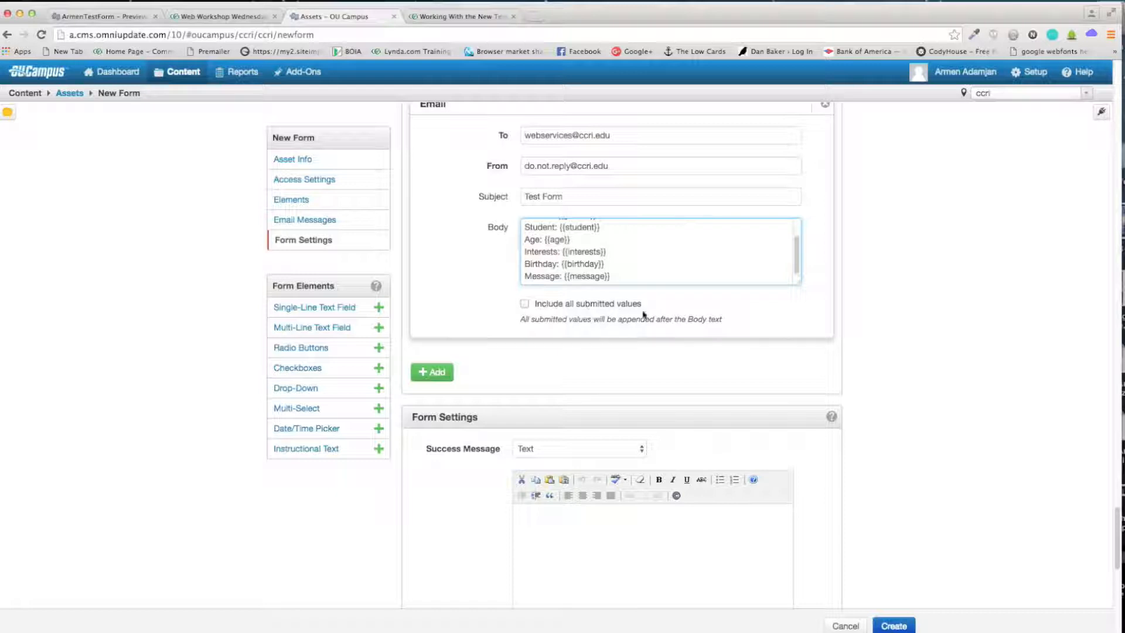
{"action": "left_click_drag", "start_coordinate": [614, 258], "coordinate": [512, 187]}
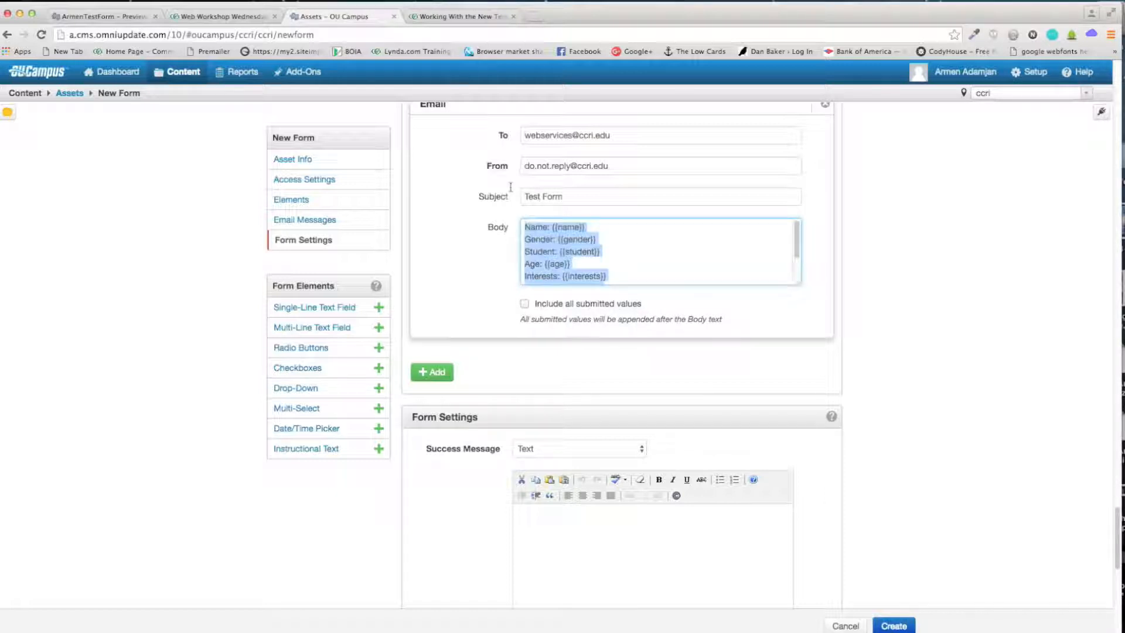
{"action": "left_click", "coordinate": [668, 254]}
{"action": "scroll", "coordinate": [600, 275], "scroll_direction": "down", "scroll_amount": 2}
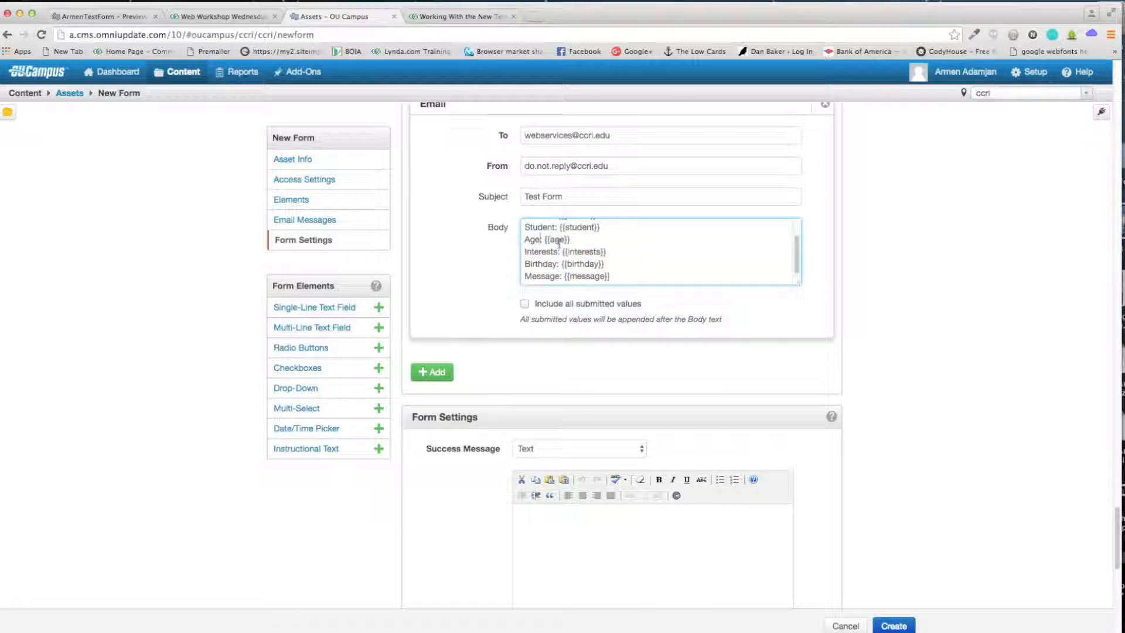
{"action": "scroll", "coordinate": [567, 251], "scroll_direction": "up", "scroll_amount": 2}
{"action": "left_click_drag", "start_coordinate": [528, 227], "coordinate": [664, 314]}
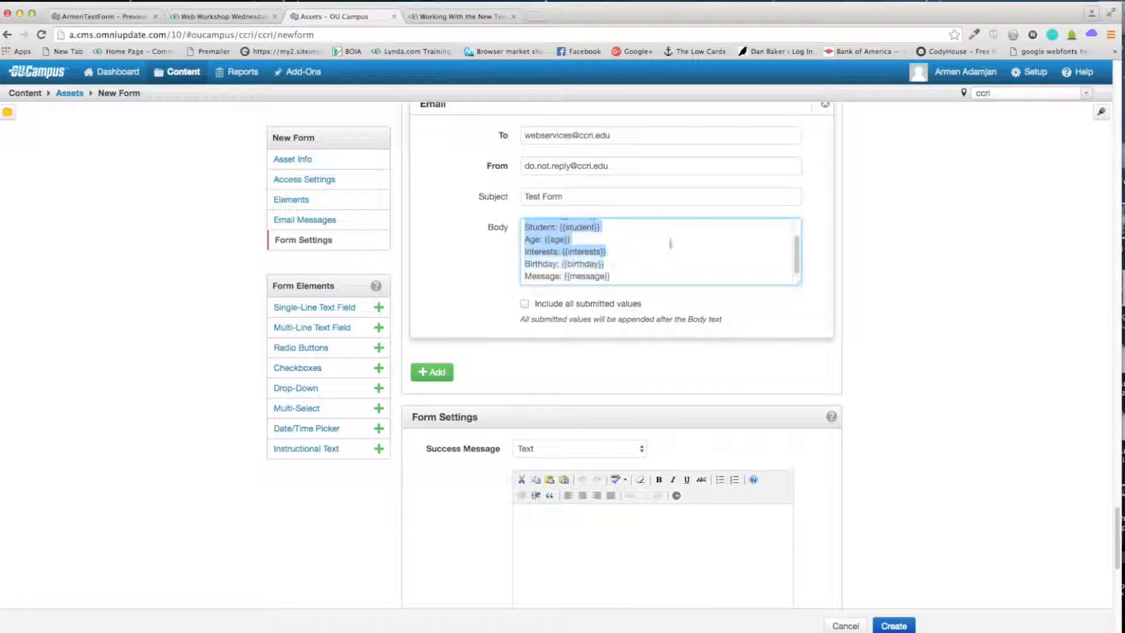
{"action": "scroll", "coordinate": [666, 264], "scroll_direction": "up", "scroll_amount": 5}
{"action": "mouse_move", "coordinate": [643, 265]}
{"action": "left_mouse_down"}
{"action": "mouse_move", "coordinate": [589, 277]}
{"action": "mouse_move", "coordinate": [592, 290]}
{"action": "mouse_move", "coordinate": [633, 296]}
{"action": "mouse_move", "coordinate": [636, 285]}
{"action": "left_mouse_up"}
{"action": "left_click", "coordinate": [635, 285]}
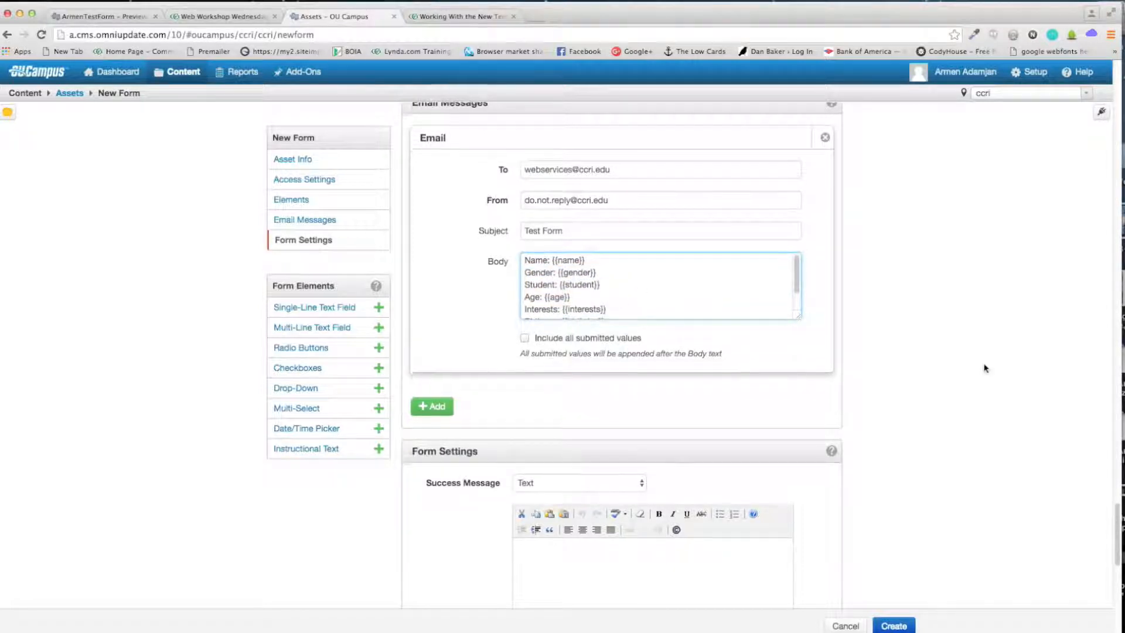
{"action": "scroll", "coordinate": [914, 387], "scroll_direction": "down", "scroll_amount": 5}
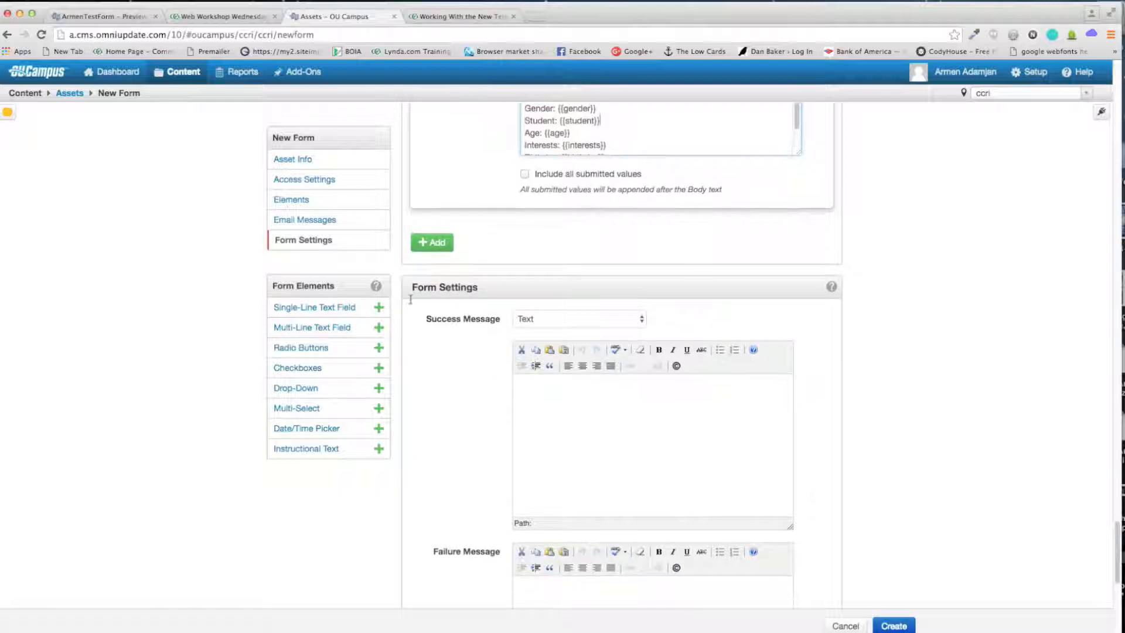
Step: Enter the success message 'This form was submitted successfully', correcting the spelling of 'successfully'
{"action": "scroll", "coordinate": [472, 299], "scroll_direction": "down", "scroll_amount": 2}
{"action": "scroll", "coordinate": [472, 295], "scroll_direction": "down", "scroll_amount": 1}
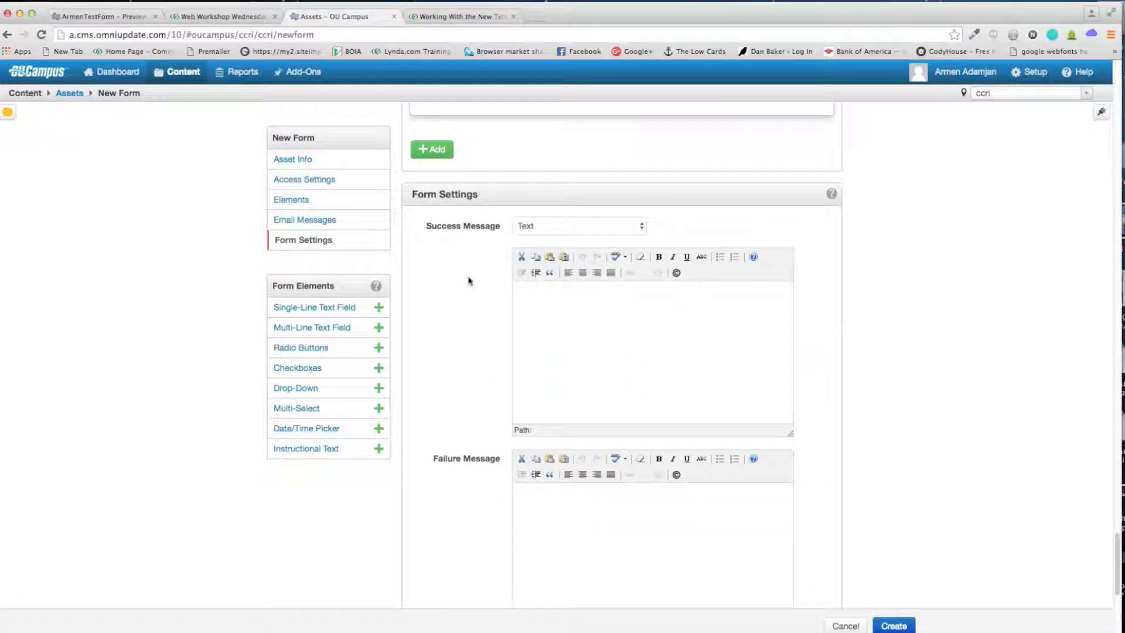
{"action": "left_click", "coordinate": [587, 339]}
{"action": "type", "text": "This form was submitted succesful"}
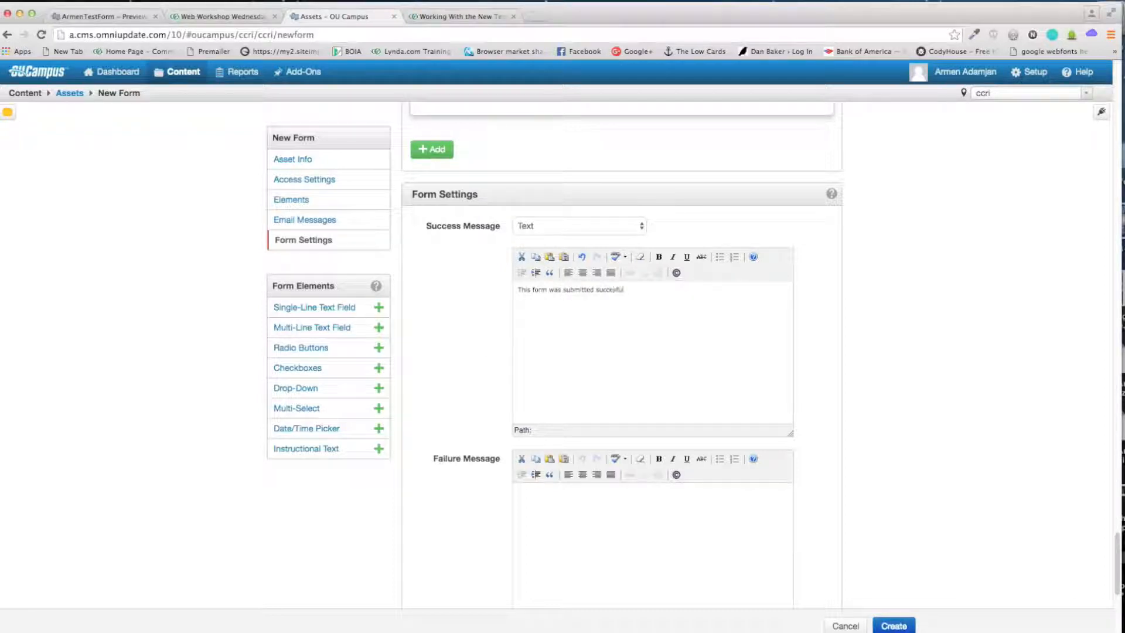
{"action": "type", "text": "ly"}
{"action": "right_click", "coordinate": [616, 293]}
{"action": "left_click", "coordinate": [615, 290]}
{"action": "left_click", "coordinate": [611, 291]}
{"action": "type", "text": "s"}
Step: Fill in the failure message 'Message did not go through, please try again.'
{"action": "left_click", "coordinate": [653, 525]}
{"action": "scroll", "coordinate": [755, 420], "scroll_direction": "down", "scroll_amount": 1}
{"action": "scroll", "coordinate": [755, 420], "scroll_direction": "down", "scroll_amount": 3}
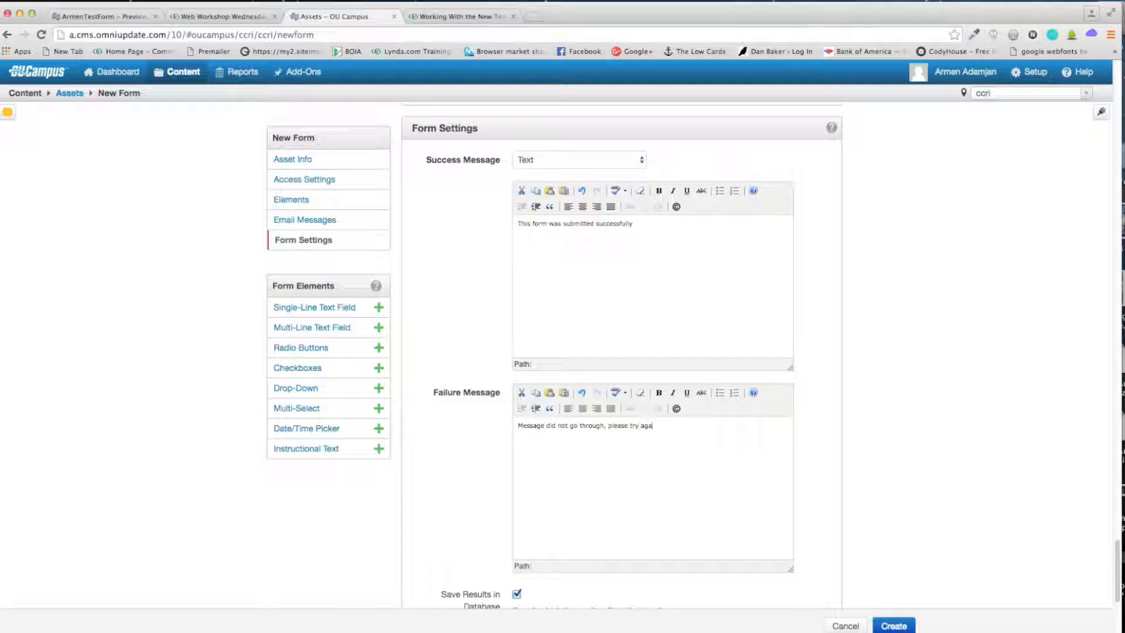
{"action": "scroll", "coordinate": [872, 412], "scroll_direction": "down", "scroll_amount": 3}
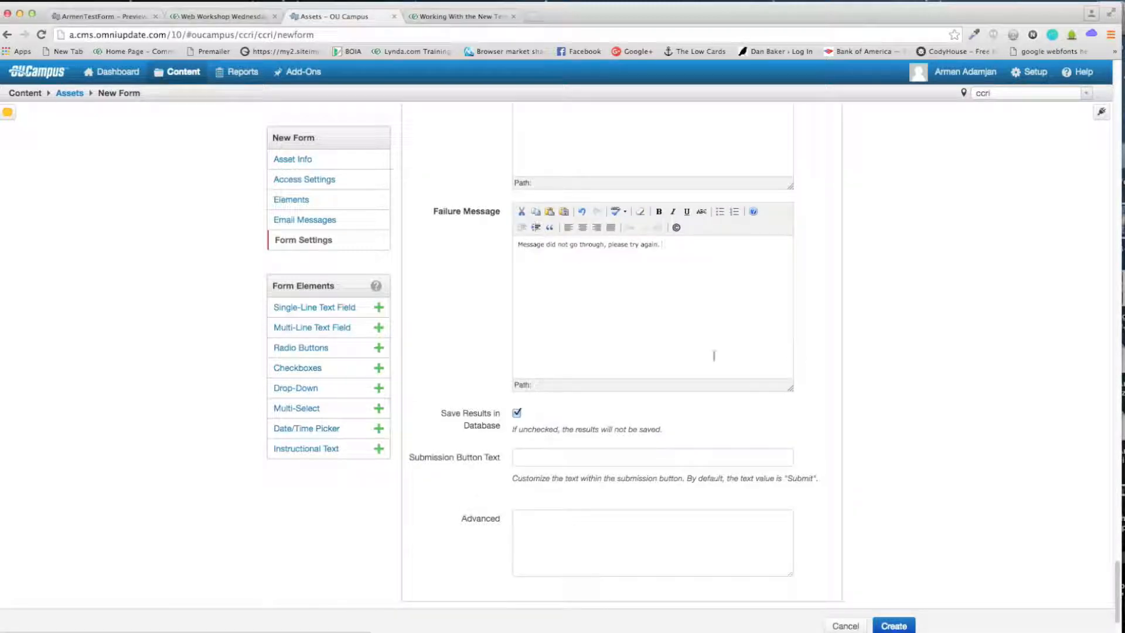
{"action": "scroll", "coordinate": [514, 393], "scroll_direction": "down", "scroll_amount": 1}
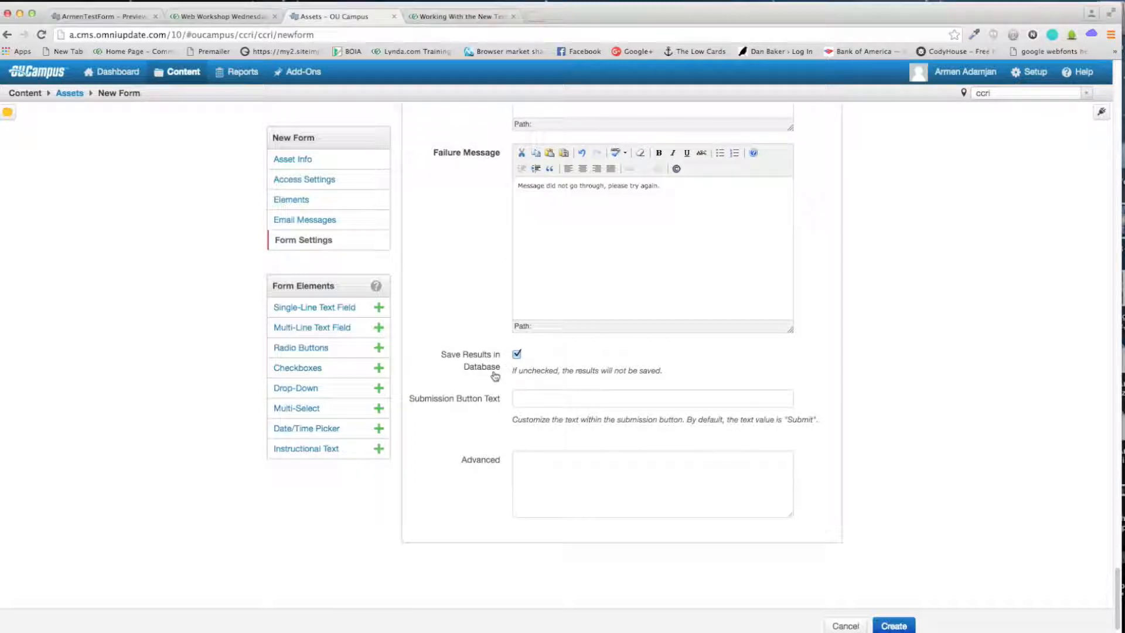
Step: Clear the 'Send Message' submission button text and create the form asset
{"action": "left_click", "coordinate": [429, 404]}
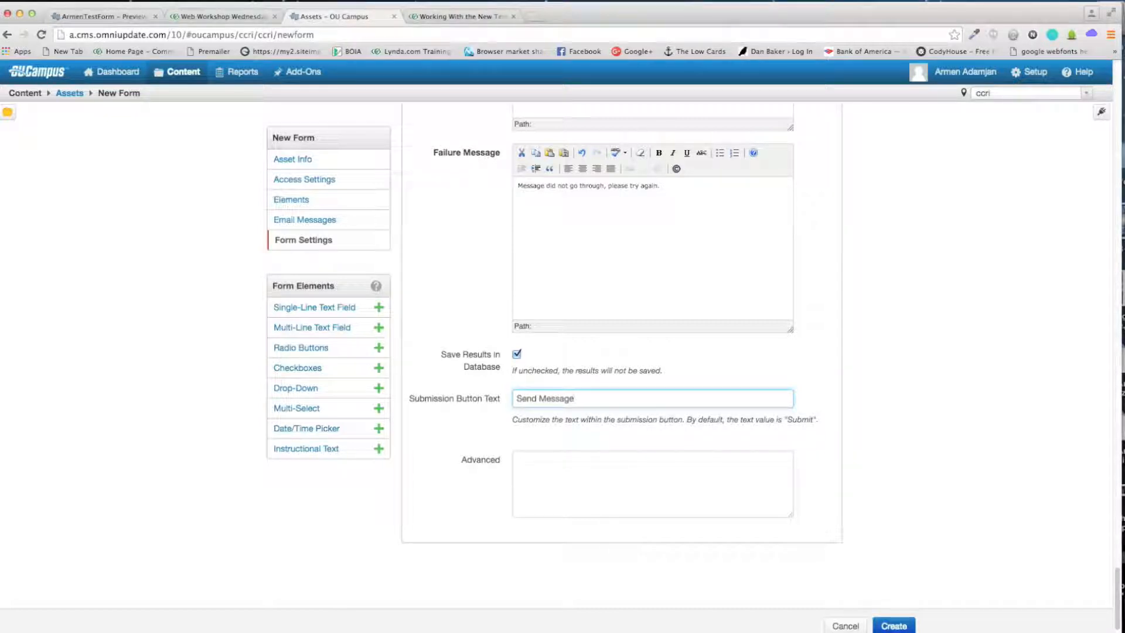
{"action": "left_click_drag", "start_coordinate": [572, 404], "coordinate": [414, 397]}
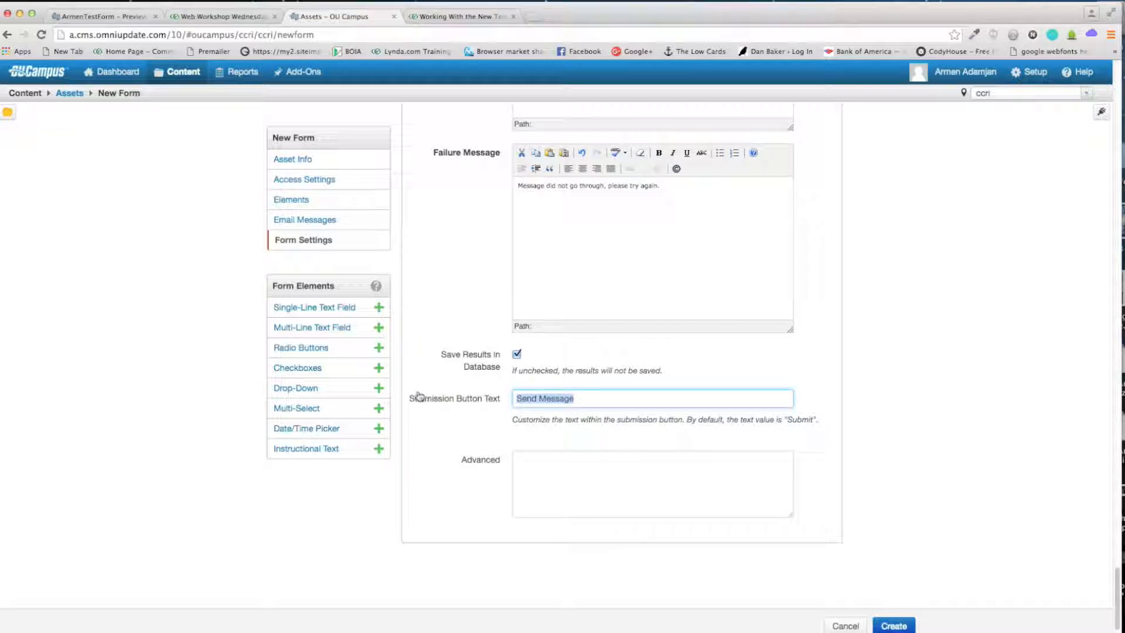
{"action": "key", "text": "BackSpace"}
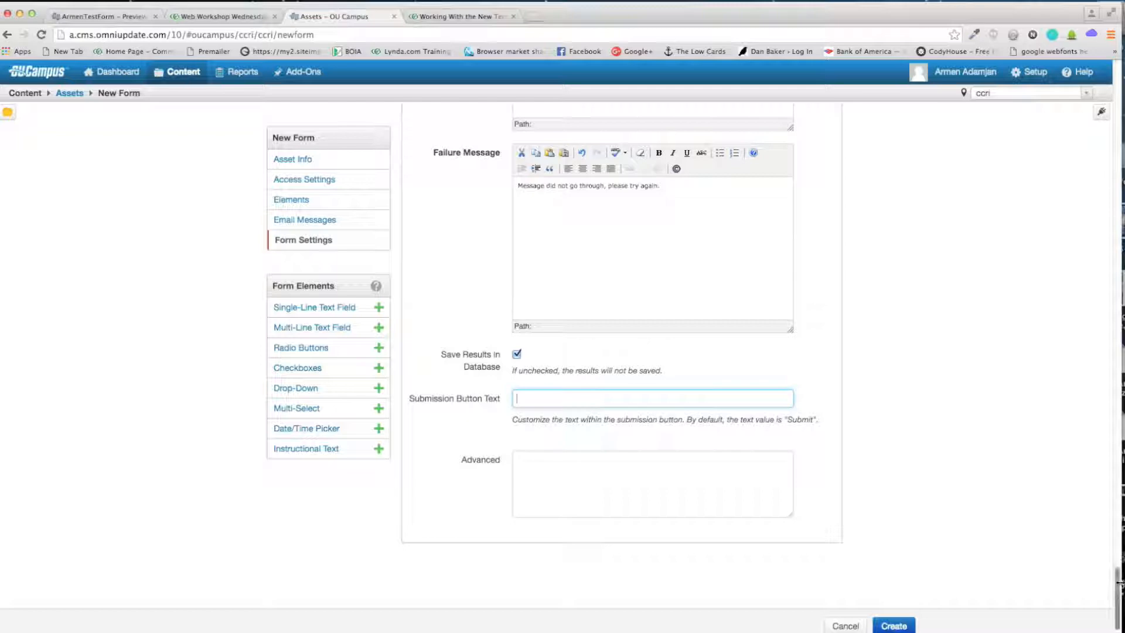
{"action": "left_click_drag", "start_coordinate": [1119, 578], "coordinate": [1120, 486]}
{"action": "left_click_drag", "start_coordinate": [1120, 136], "coordinate": [1122, 64]}
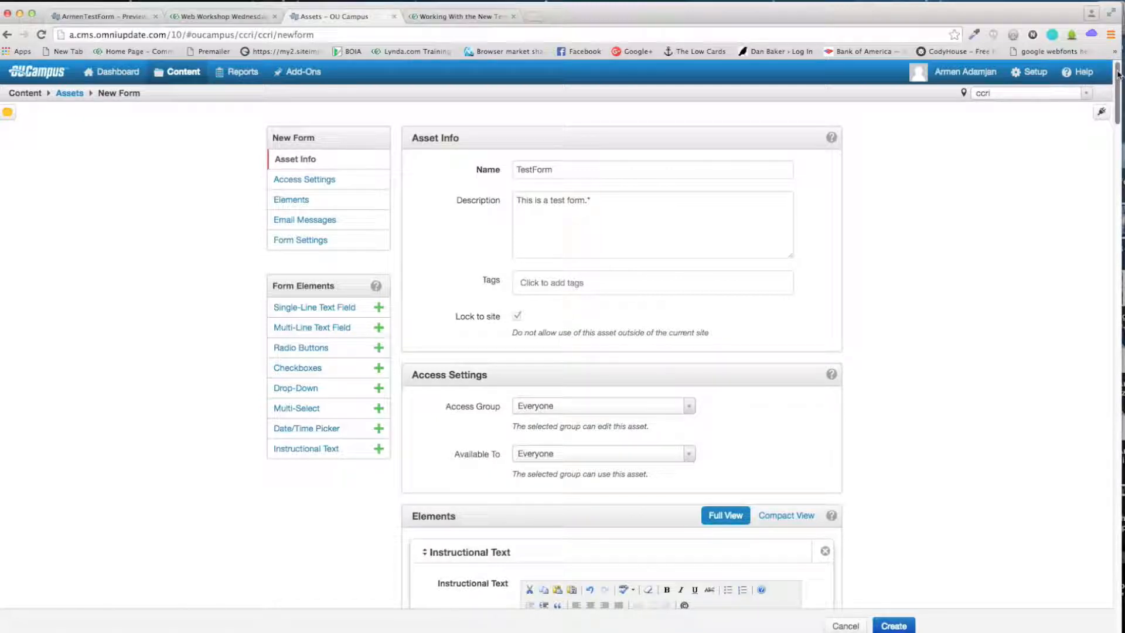
{"action": "scroll", "coordinate": [1098, 359], "scroll_direction": "down", "scroll_amount": 20}
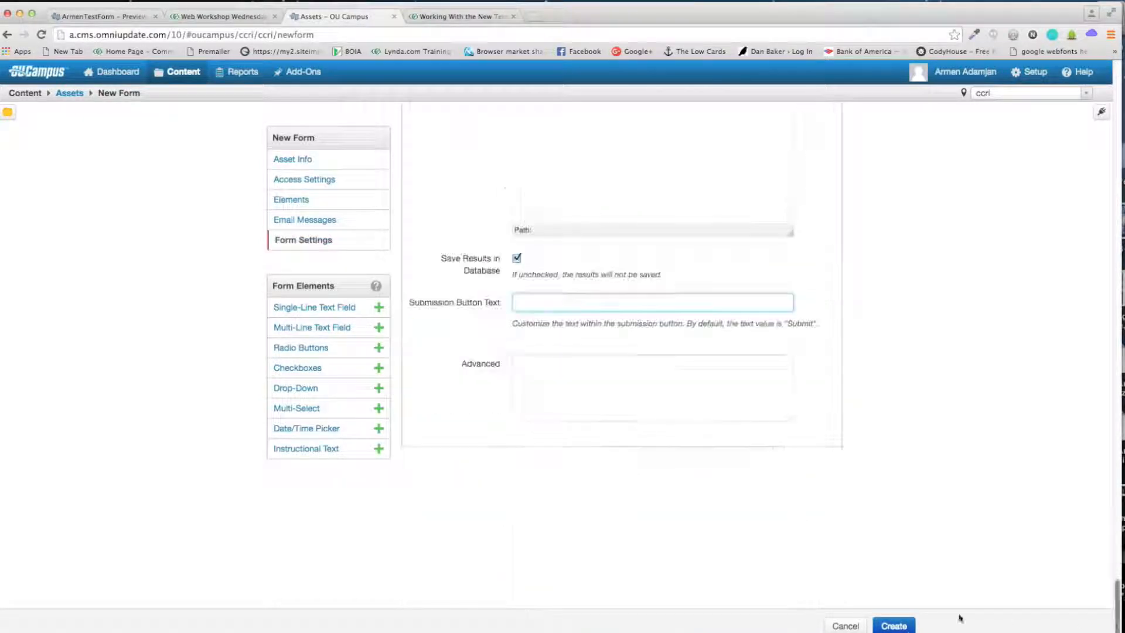
{"action": "left_click", "coordinate": [894, 625]}
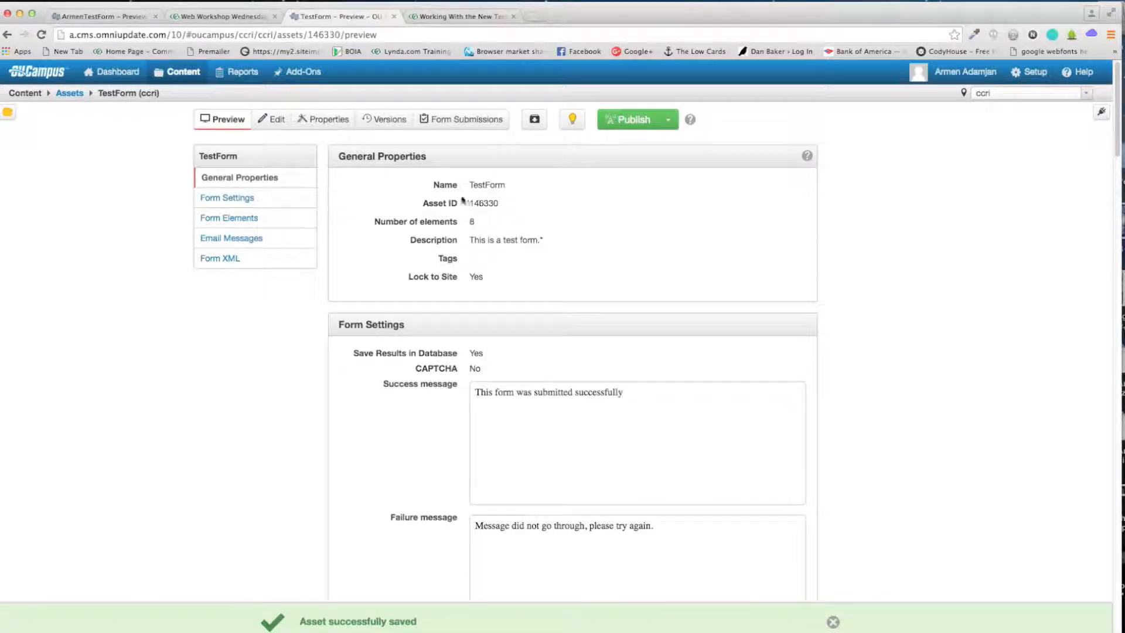
Step: Review the TestForm preview, checking asset ID 146330 and its elements
{"action": "left_click_drag", "start_coordinate": [469, 205], "coordinate": [505, 205]}
{"action": "left_click", "coordinate": [502, 208]}
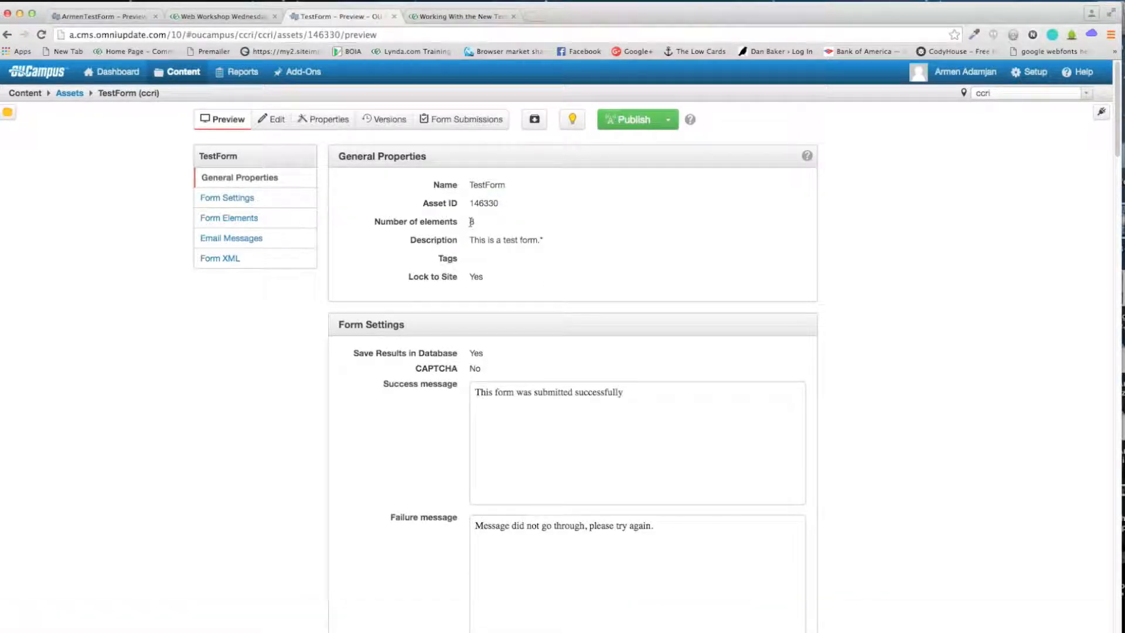
{"action": "scroll", "coordinate": [1057, 201], "scroll_direction": "down", "scroll_amount": 3}
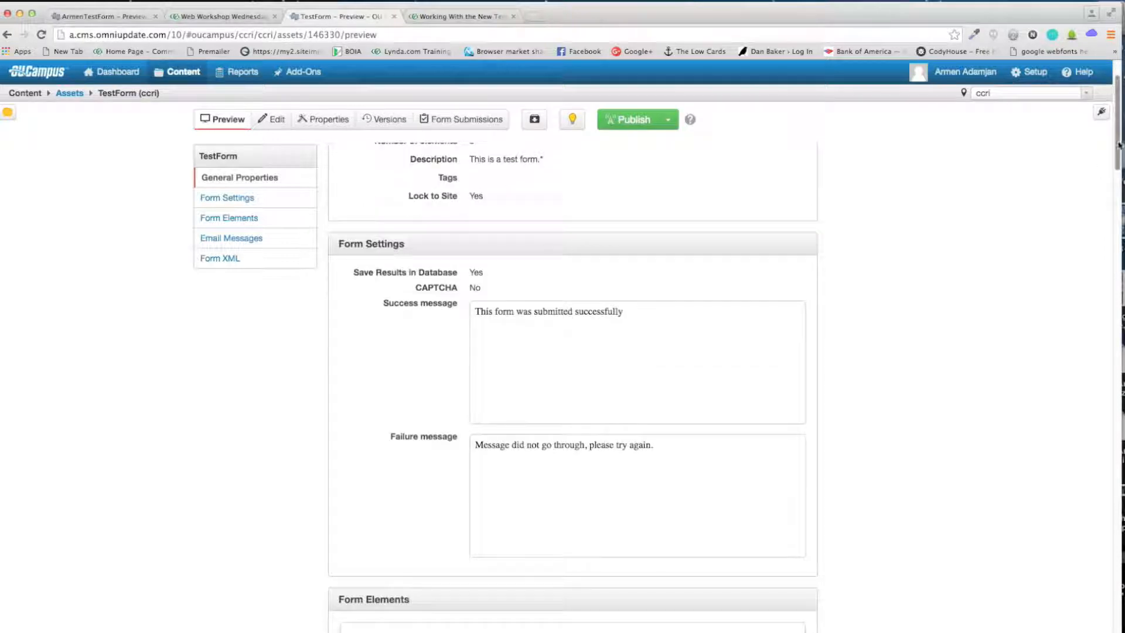
{"action": "scroll", "coordinate": [1097, 171], "scroll_direction": "down", "scroll_amount": 8}
{"action": "scroll", "coordinate": [1112, 493], "scroll_direction": "down", "scroll_amount": 15}
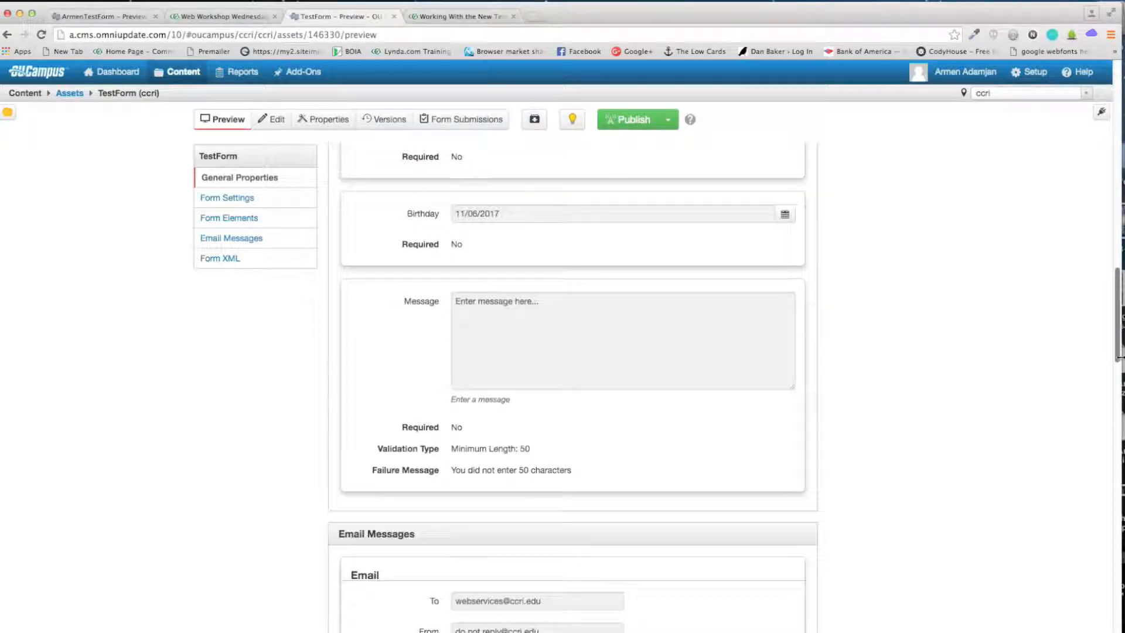
{"action": "scroll", "coordinate": [1112, 494], "scroll_direction": "up", "scroll_amount": 20}
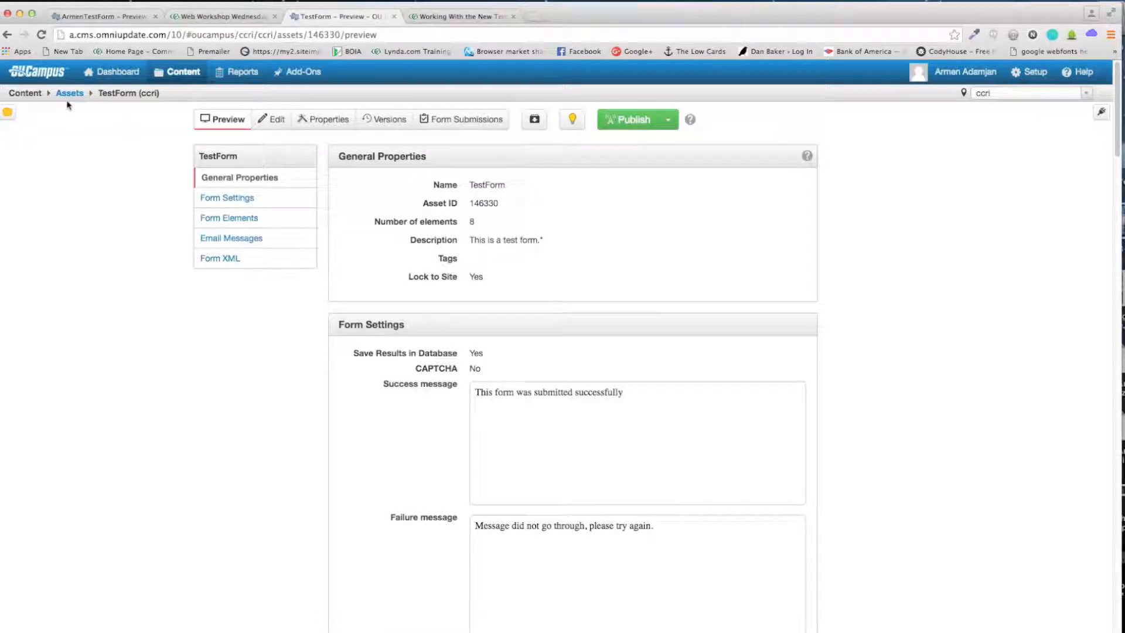
{"action": "left_click", "coordinate": [70, 97]}
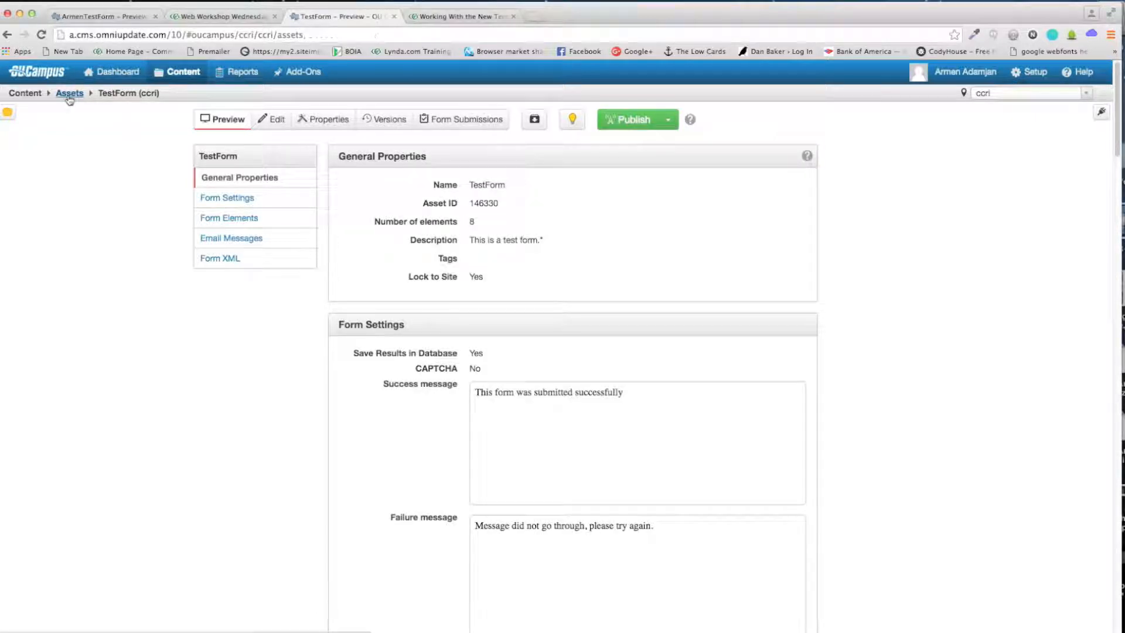
{"action": "left_click", "coordinate": [6, 34]}
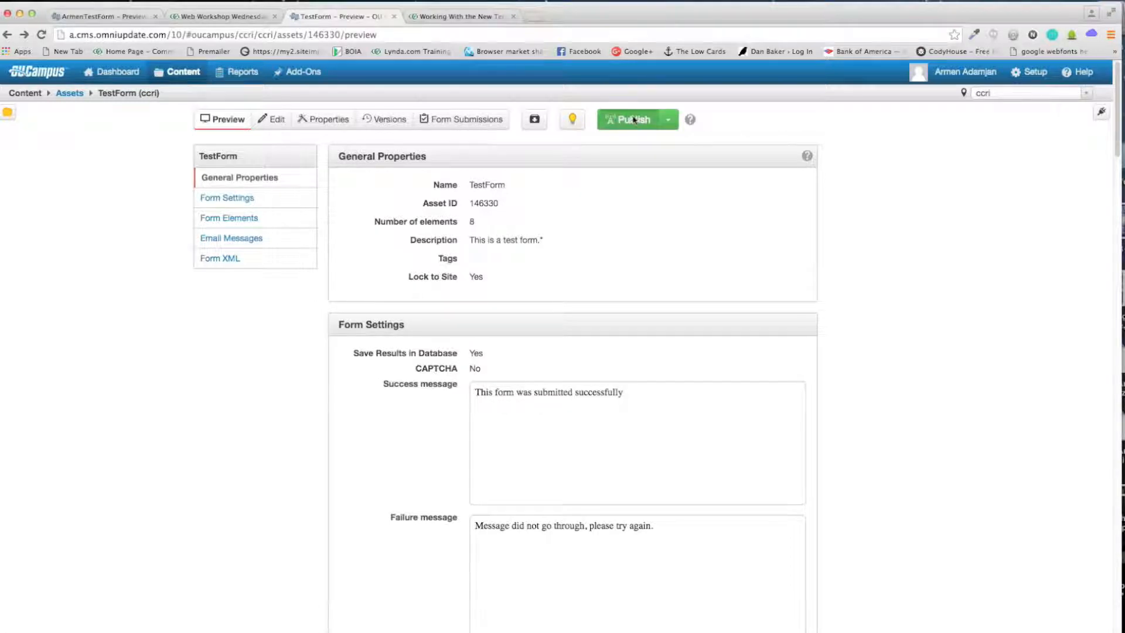
Step: Publish TestForm, confirming in the dialog, and return to the Assets list
{"action": "left_click", "coordinate": [635, 119]}
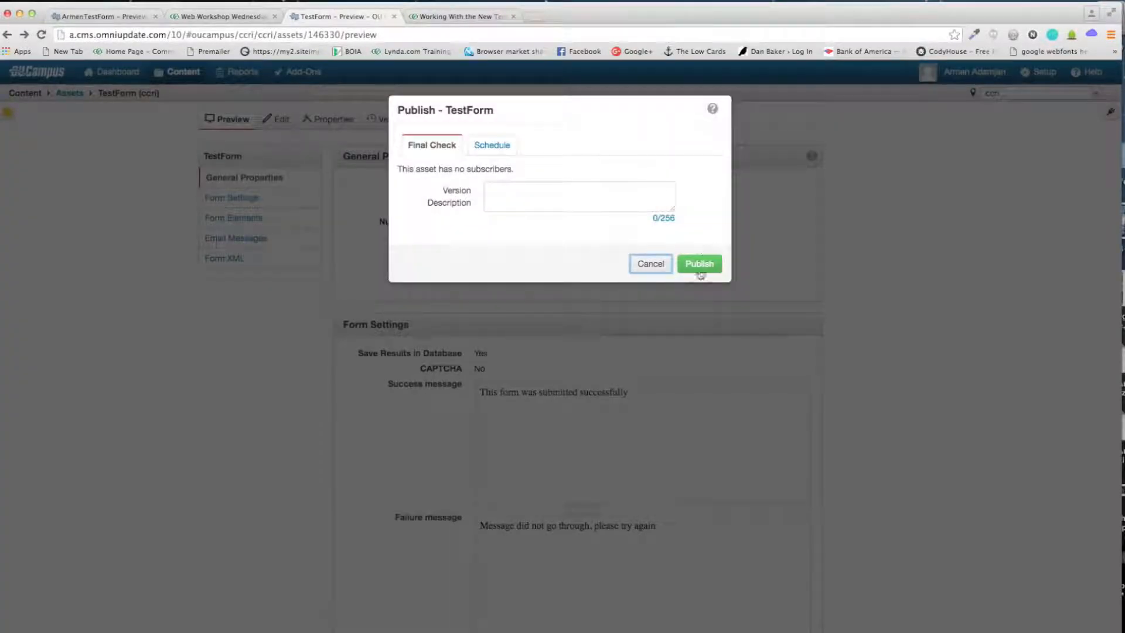
{"action": "left_click", "coordinate": [700, 265]}
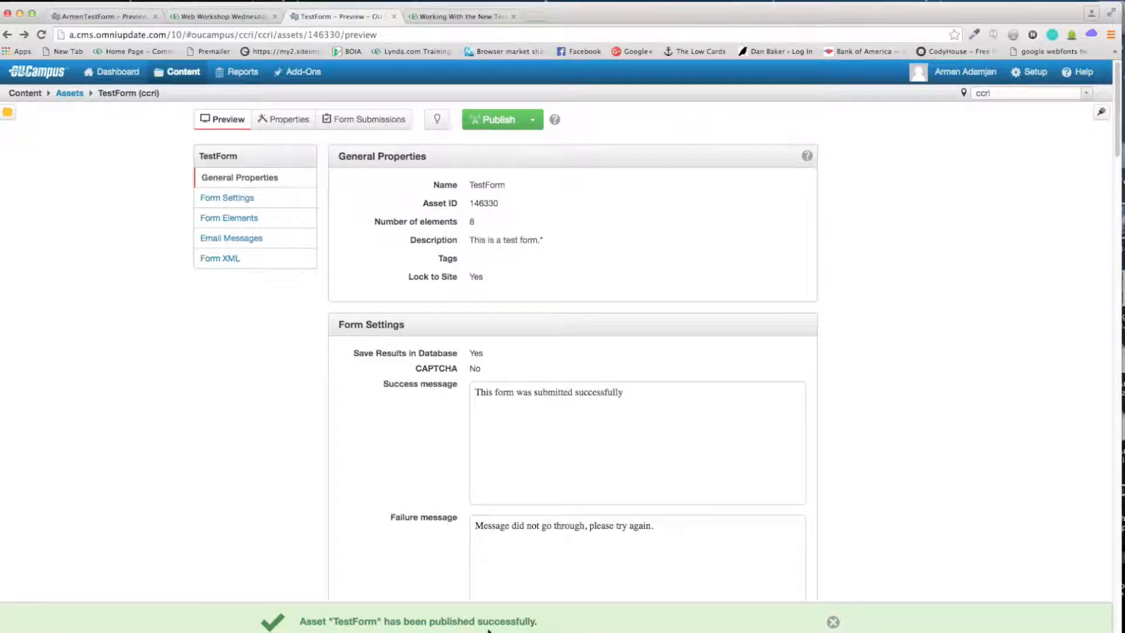
{"action": "left_click", "coordinate": [70, 94]}
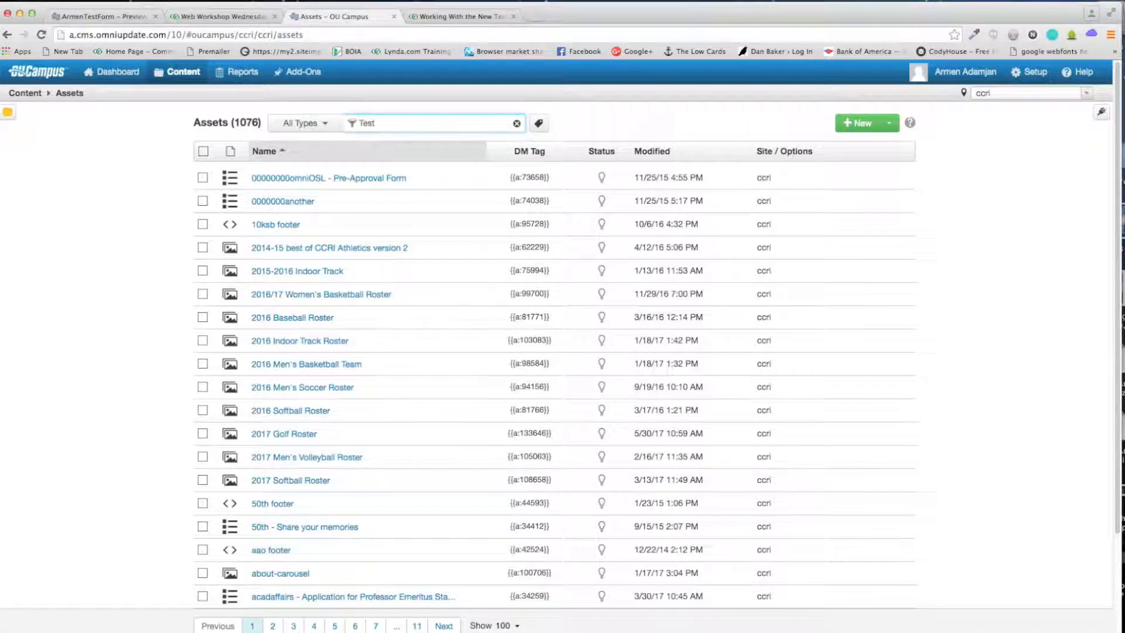
Step: Filter the assets by 'Form' and copy TestForm's DM tag {{a:146330}}
{"action": "type", "text": "Form"}
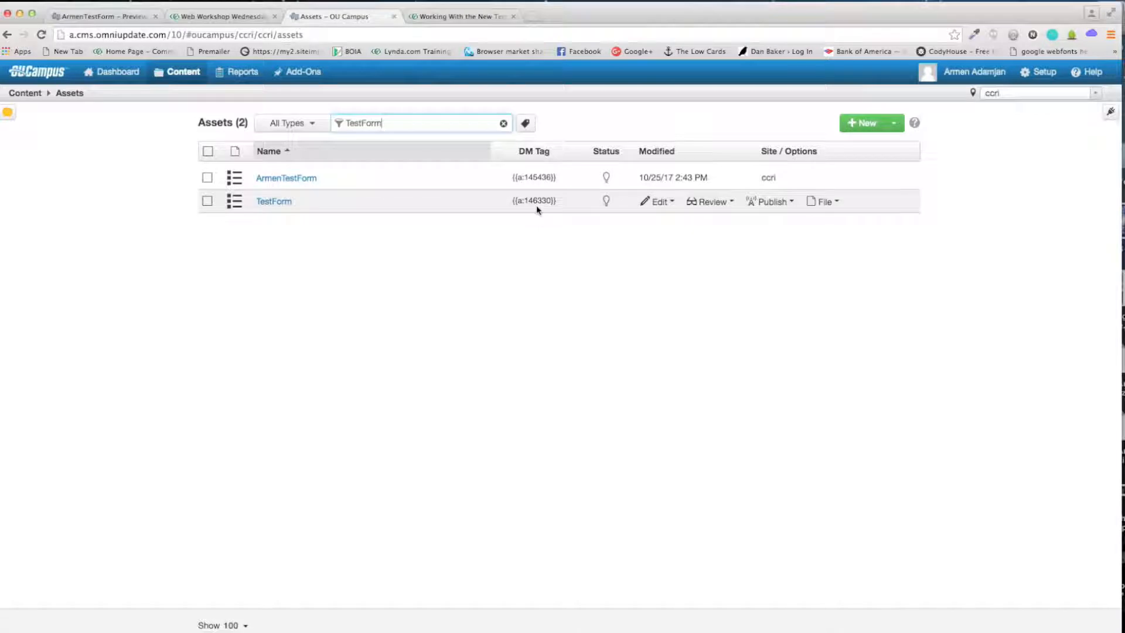
{"action": "left_click_drag", "start_coordinate": [557, 201], "coordinate": [518, 203]}
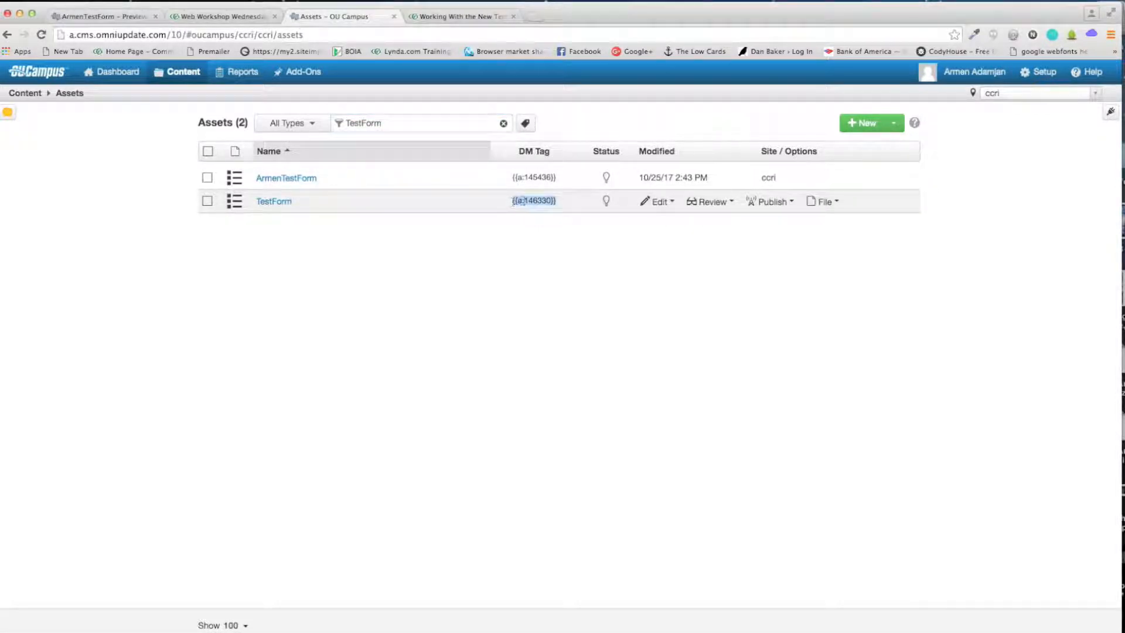
{"action": "right_click", "coordinate": [523, 201]}
{"action": "left_click", "coordinate": [557, 224]}
{"action": "left_click", "coordinate": [560, 229]}
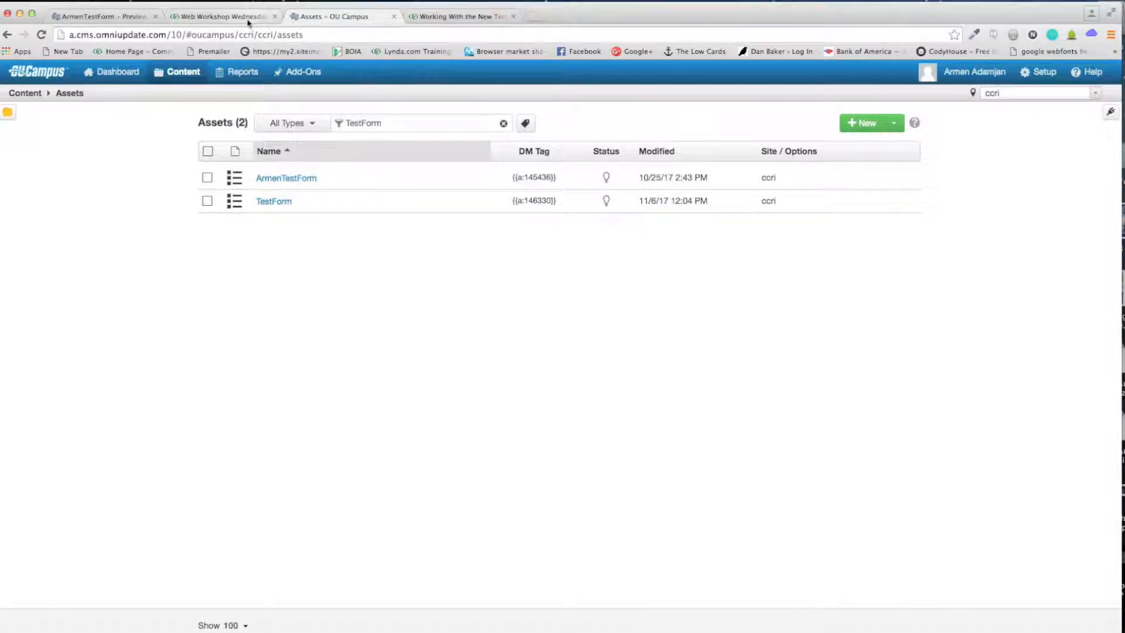
Step: Open the How To Create A Form page in OU Campus and view its source
{"action": "left_click", "coordinate": [227, 22]}
{"action": "left_click", "coordinate": [320, 19]}
{"action": "right_click", "coordinate": [8, 36]}
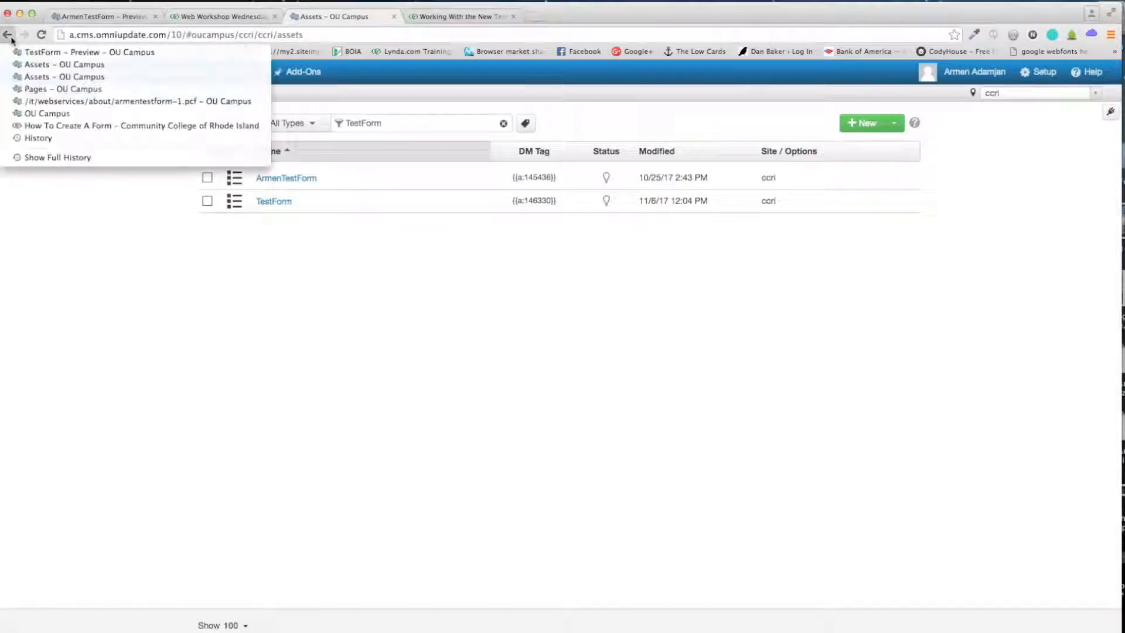
{"action": "left_click", "coordinate": [91, 126]}
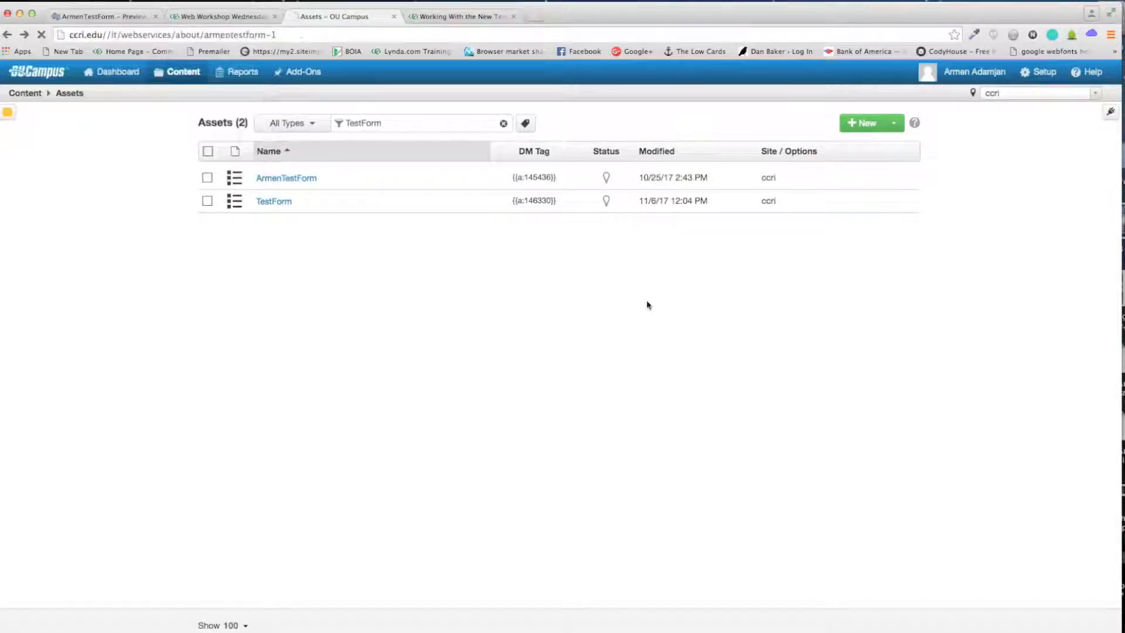
{"action": "scroll", "coordinate": [563, 284], "scroll_direction": "down", "scroll_amount": 3}
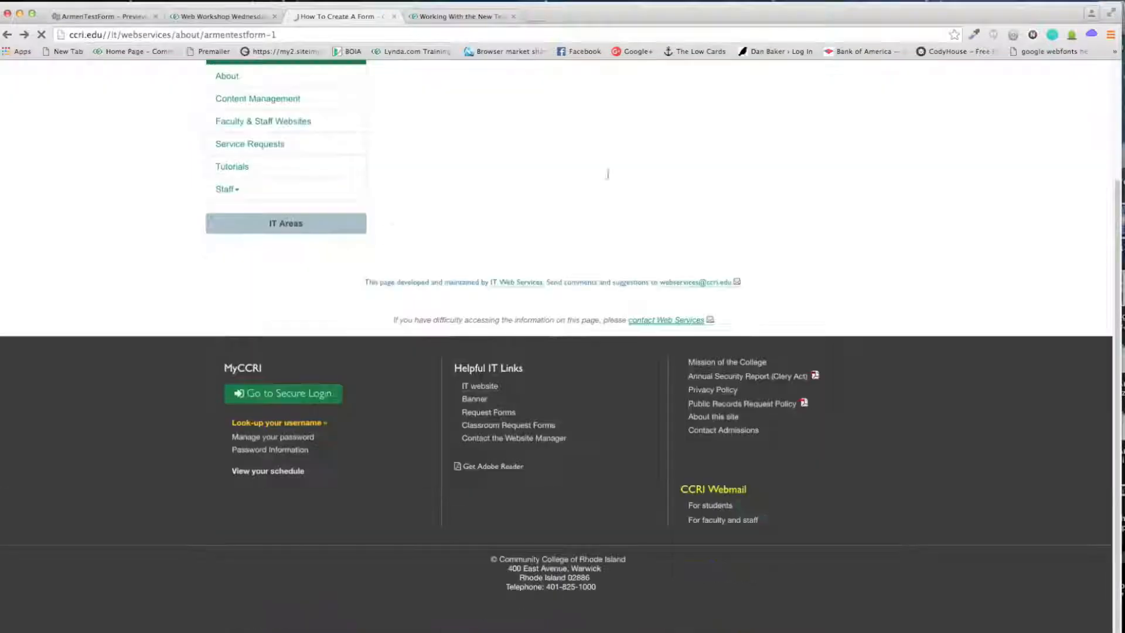
{"action": "left_click", "coordinate": [479, 281]}
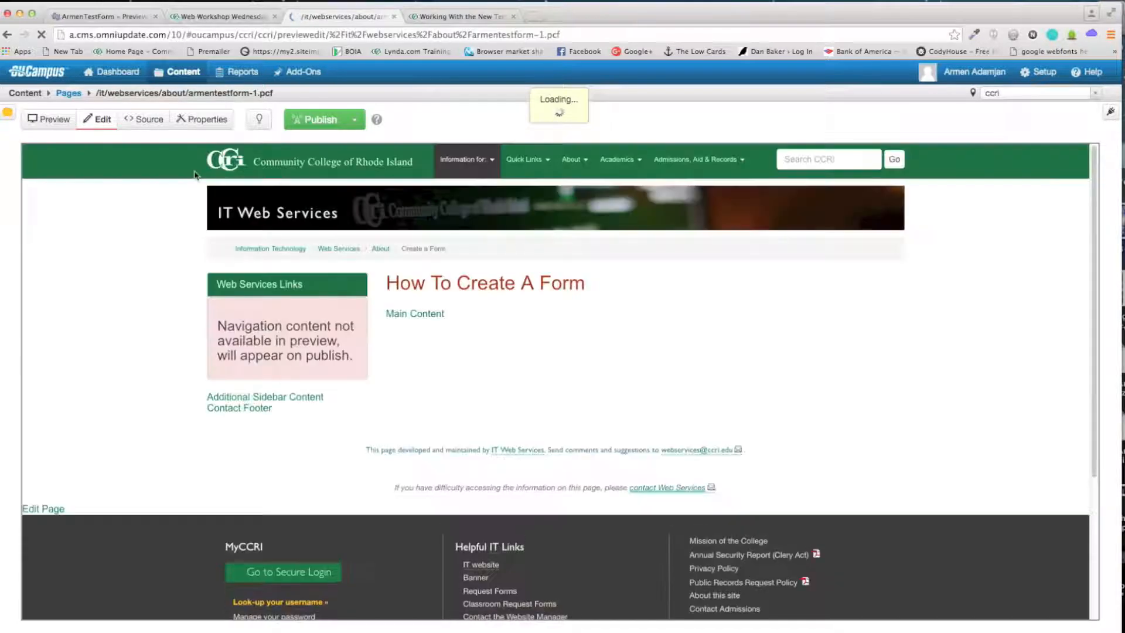
{"action": "left_click", "coordinate": [144, 124]}
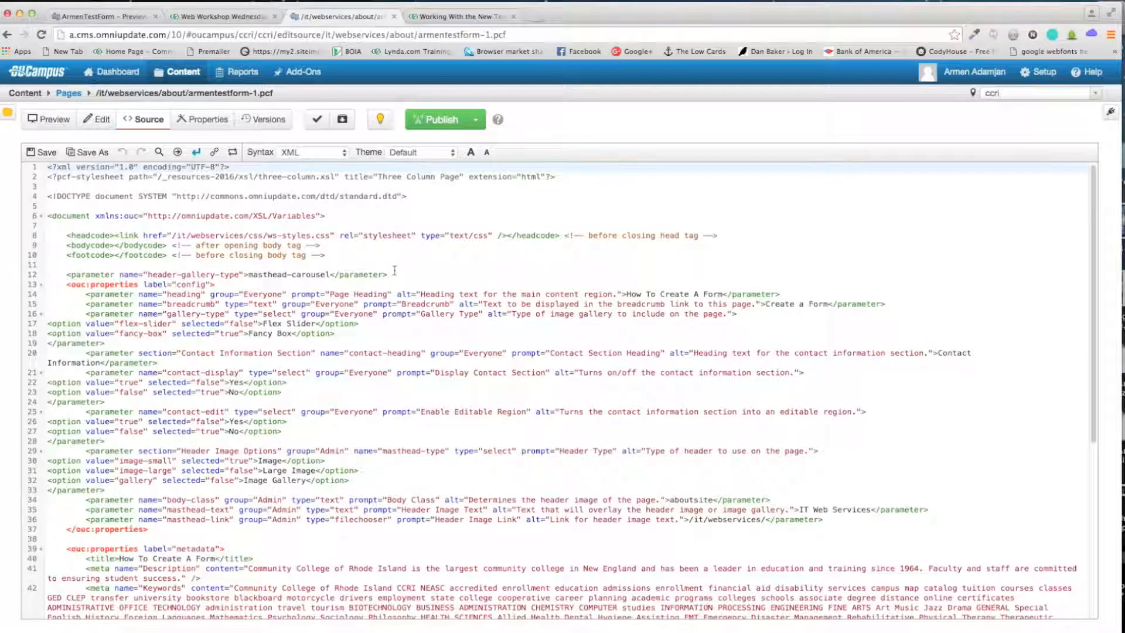
Step: Paste the form asset tag {{a:146330}} into line 48 and publish, saving changes first
{"action": "scroll", "coordinate": [395, 271], "scroll_direction": "down", "scroll_amount": 10}
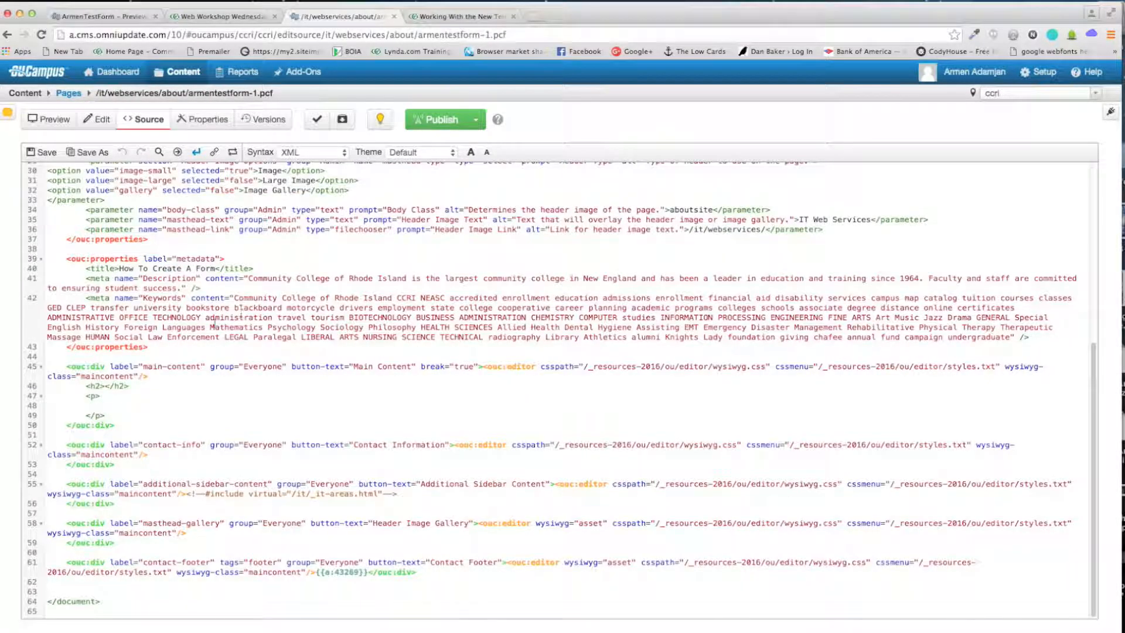
{"action": "left_click", "coordinate": [98, 406]}
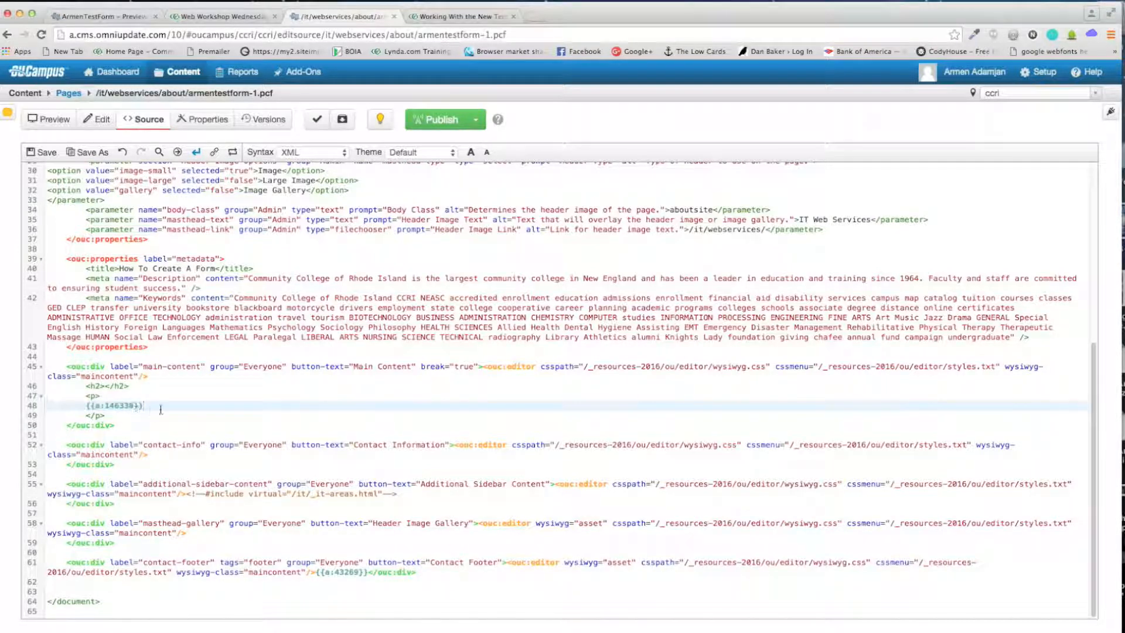
{"action": "right_click", "coordinate": [131, 409]}
{"action": "left_click", "coordinate": [176, 469]}
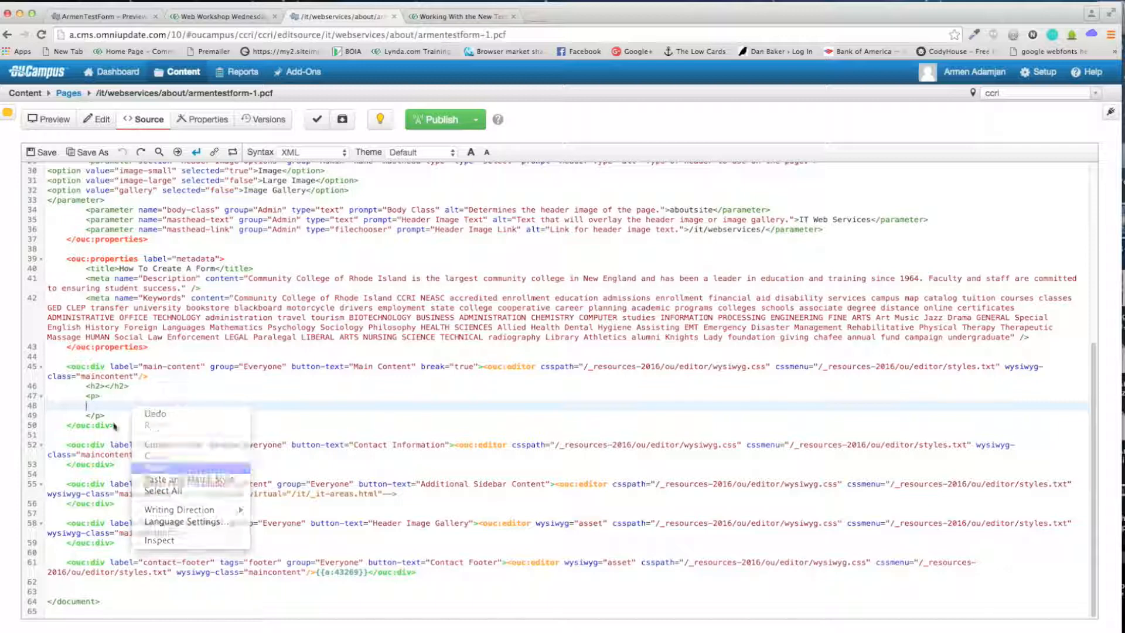
{"action": "left_click_drag", "start_coordinate": [143, 406], "coordinate": [87, 406]}
{"action": "left_click", "coordinate": [188, 407]}
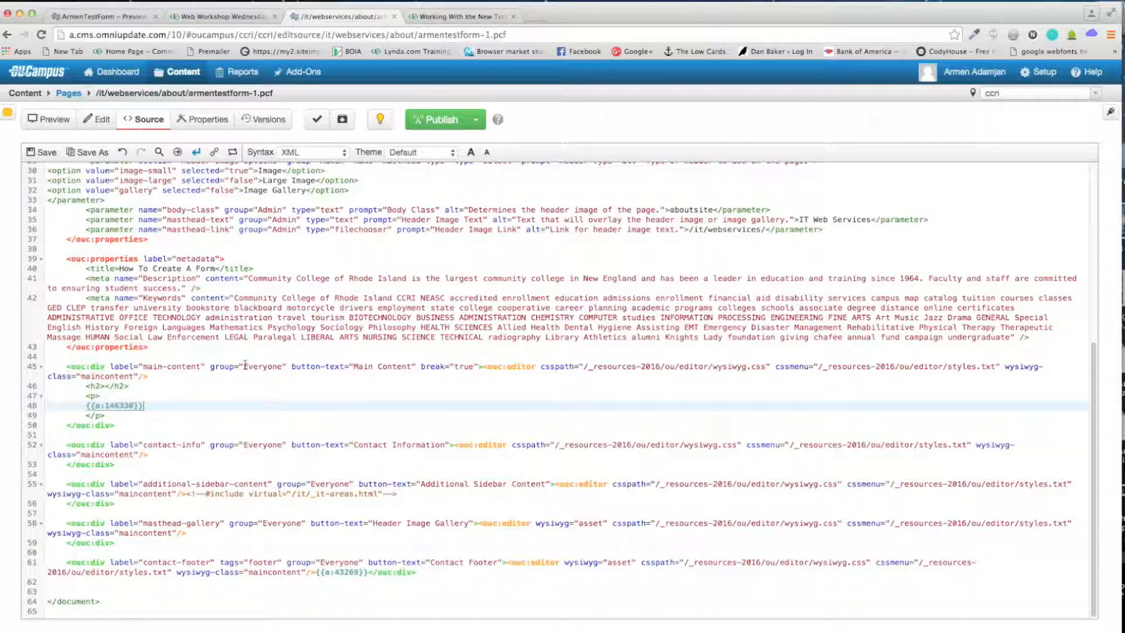
{"action": "left_click", "coordinate": [433, 122]}
{"action": "left_click", "coordinate": [712, 240]}
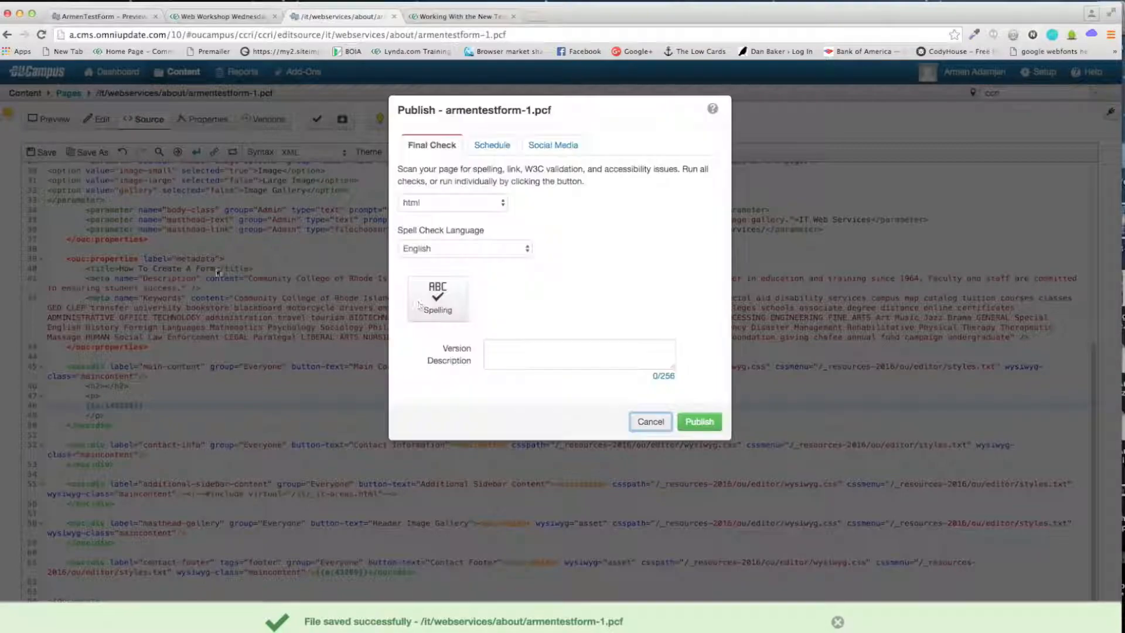
Step: Publish armentestform-1.pcf live, view its preview, and open a new browser tab
{"action": "left_click", "coordinate": [701, 422]}
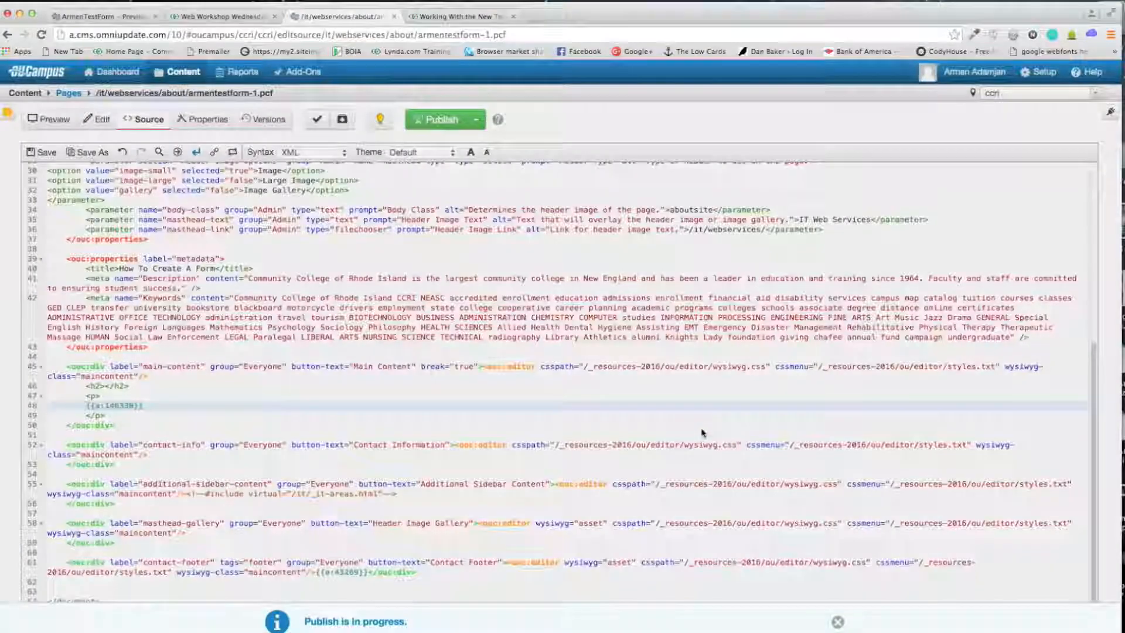
{"action": "left_click", "coordinate": [39, 120]}
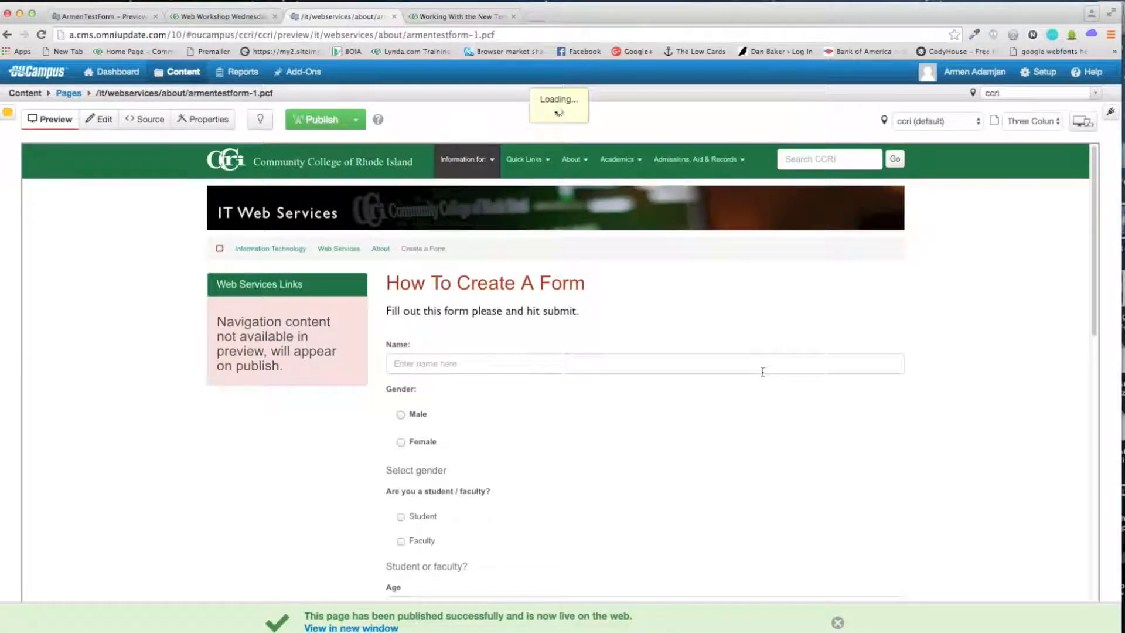
{"action": "left_click", "coordinate": [535, 18]}
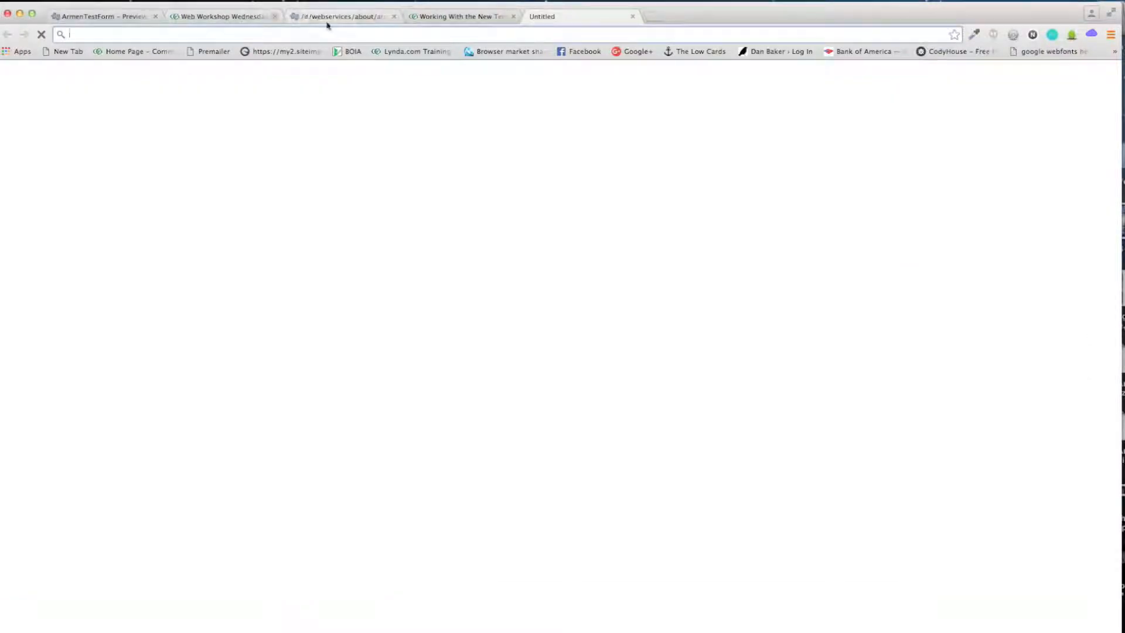
Step: Load the live page ccri.edu/it/webservices/about/armentestform-1 in Chrome
{"action": "type", "text": "ccri.edu"}
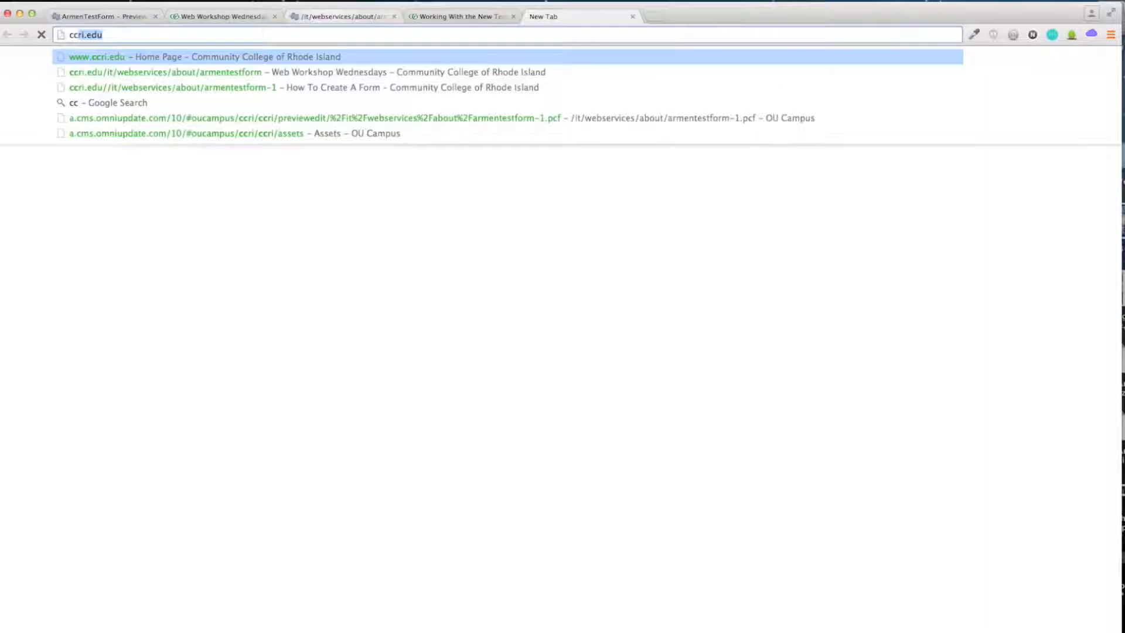
{"action": "key", "text": "Down"}
{"action": "type", "text": "-"}
{"action": "key", "text": "BackSpace"}
{"action": "key", "text": "BackSpace"}
{"action": "key", "text": "BackSpace"}
{"action": "key", "text": "BackSpace"}
{"action": "key", "text": "BackSpace"}
{"action": "key", "text": "BackSpace"}
{"action": "key", "text": "BackSpace"}
{"action": "key", "text": "BackSpace"}
{"action": "key", "text": "BackSpace"}
{"action": "key", "text": "BackSpace"}
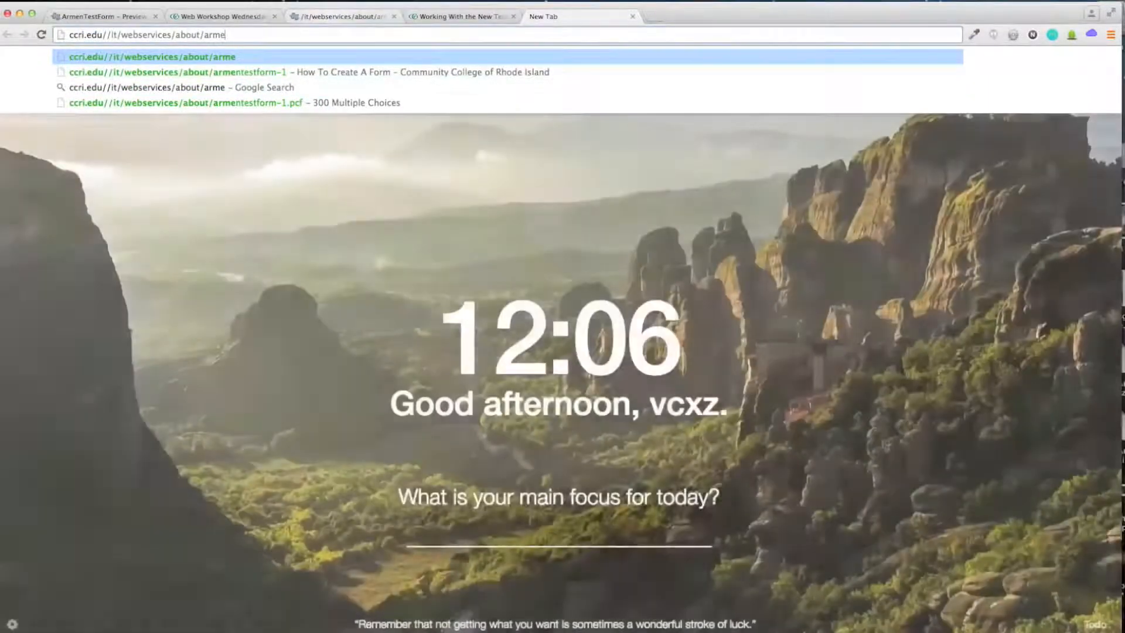
{"action": "type", "text": "ntest"}
{"action": "key", "text": "Down"}
{"action": "key", "text": "Return"}
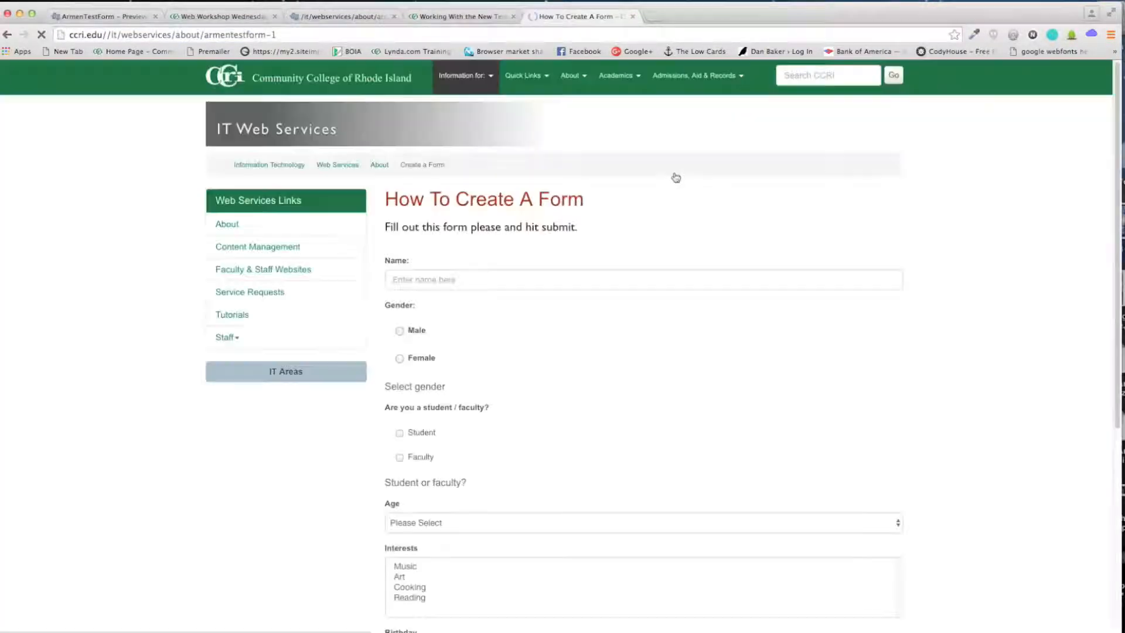
{"action": "scroll", "coordinate": [876, 256], "scroll_direction": "down", "scroll_amount": 5}
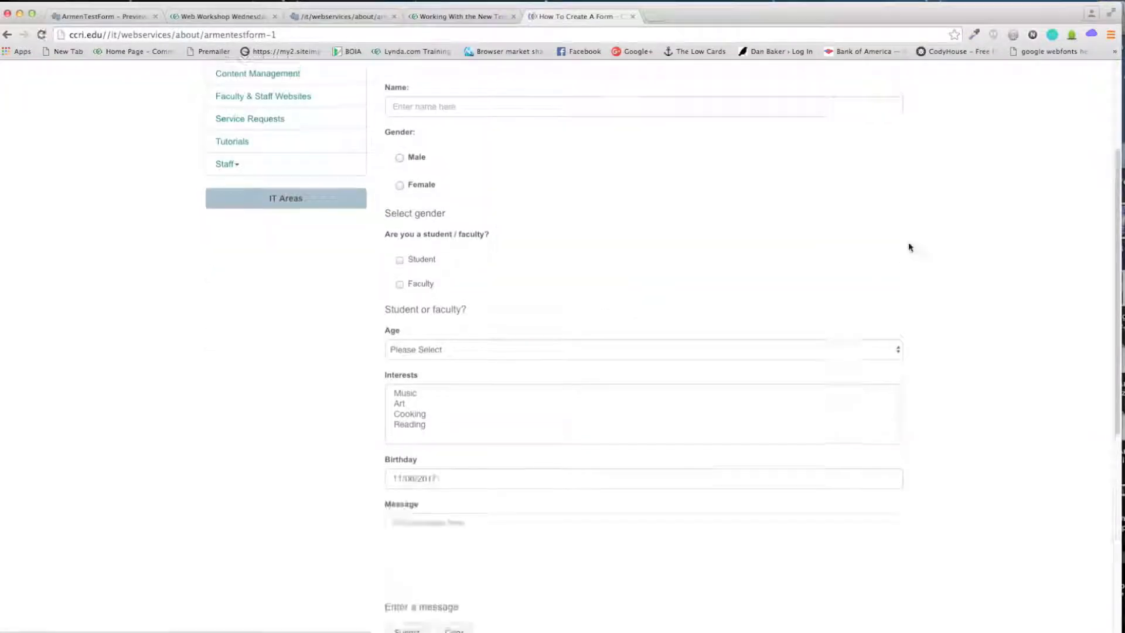
Step: Fill in a name, Male gender, Student, Age 26-30 and Music interest
{"action": "left_click", "coordinate": [480, 160]}
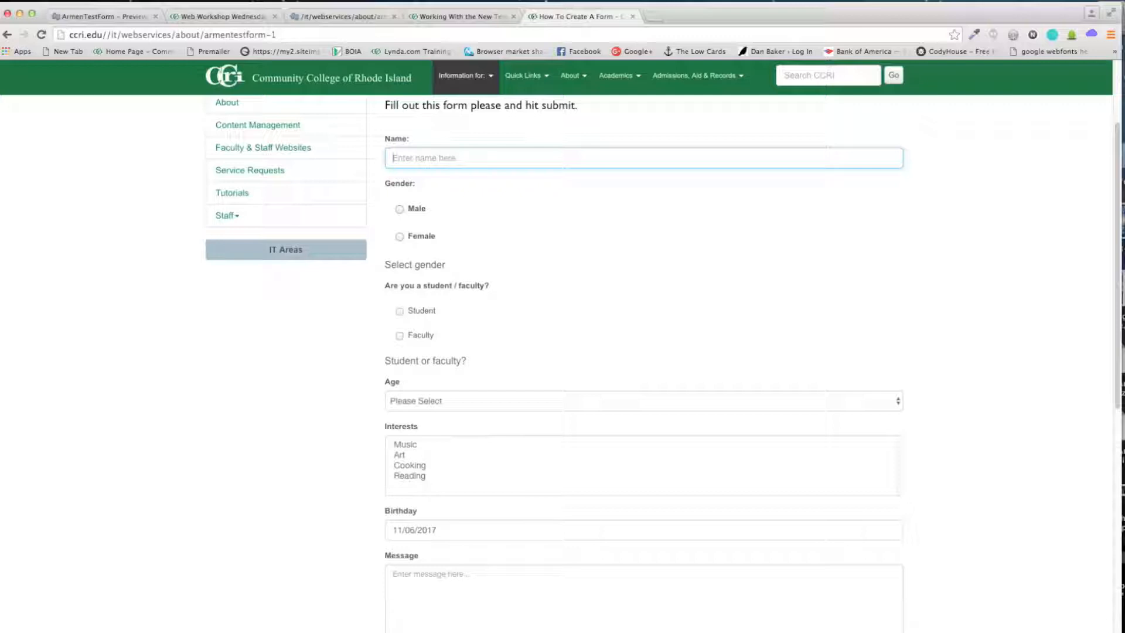
{"action": "type", "text": "Armen"}
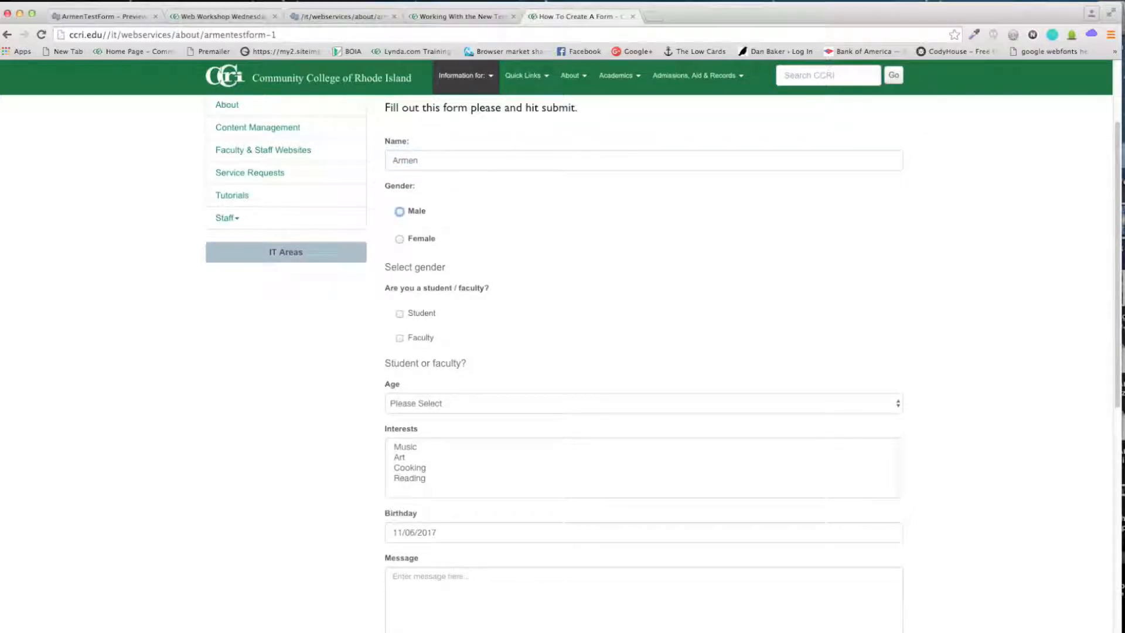
{"action": "left_click", "coordinate": [399, 209]}
{"action": "scroll", "coordinate": [469, 240], "scroll_direction": "down", "scroll_amount": 1}
{"action": "left_click", "coordinate": [400, 287]}
{"action": "scroll", "coordinate": [380, 302], "scroll_direction": "down", "scroll_amount": 4}
{"action": "scroll", "coordinate": [381, 294], "scroll_direction": "down", "scroll_amount": 2}
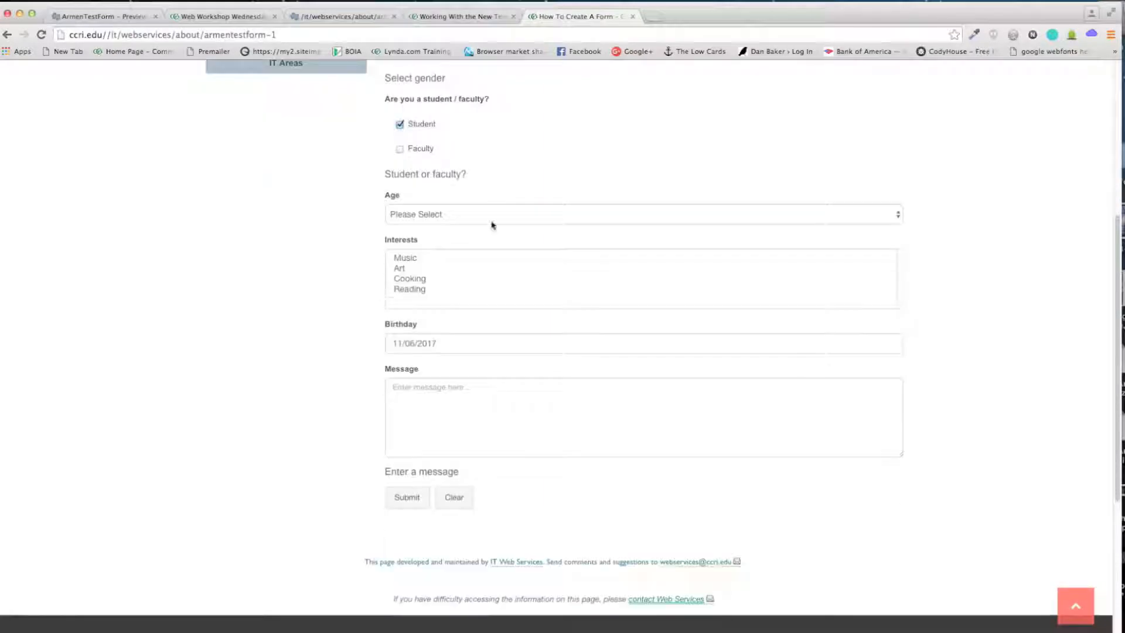
{"action": "left_click", "coordinate": [505, 216]}
{"action": "left_click", "coordinate": [479, 237]}
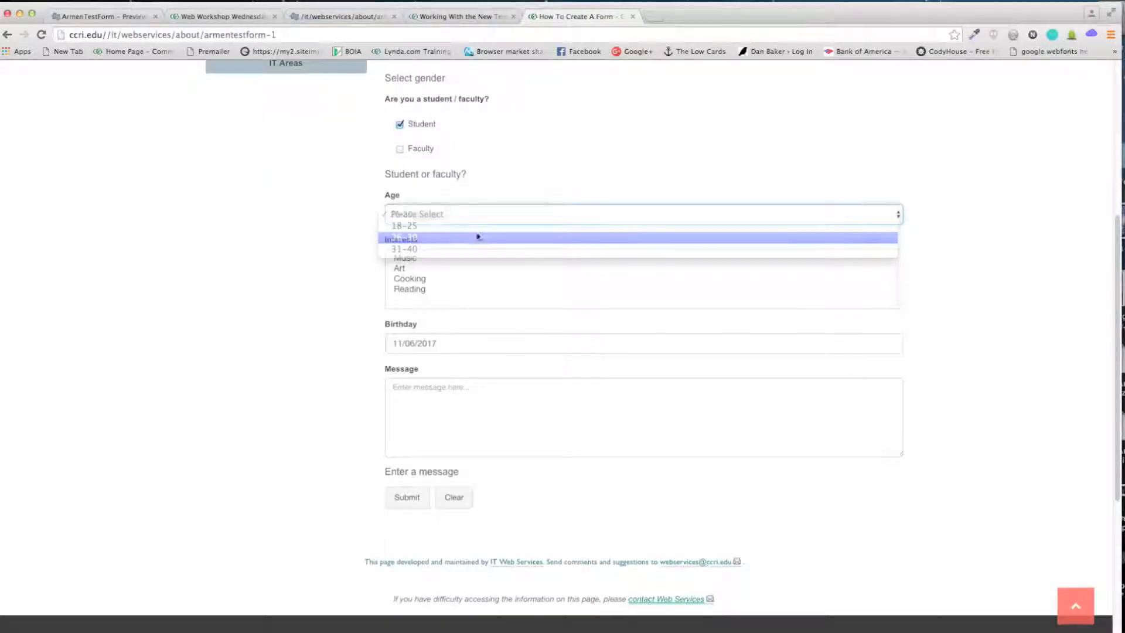
{"action": "key", "text": "Tab"}
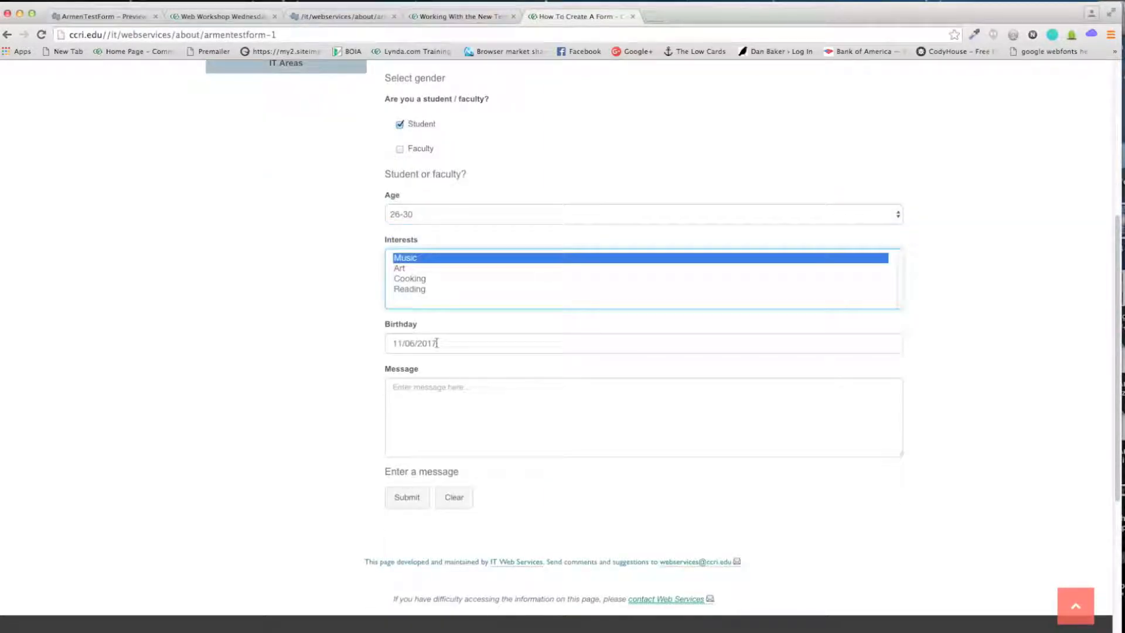
Step: Set Birthday to 11/08/2017, enter message 'This is a test me', and submit
{"action": "left_click", "coordinate": [431, 344]}
{"action": "left_click", "coordinate": [463, 414]}
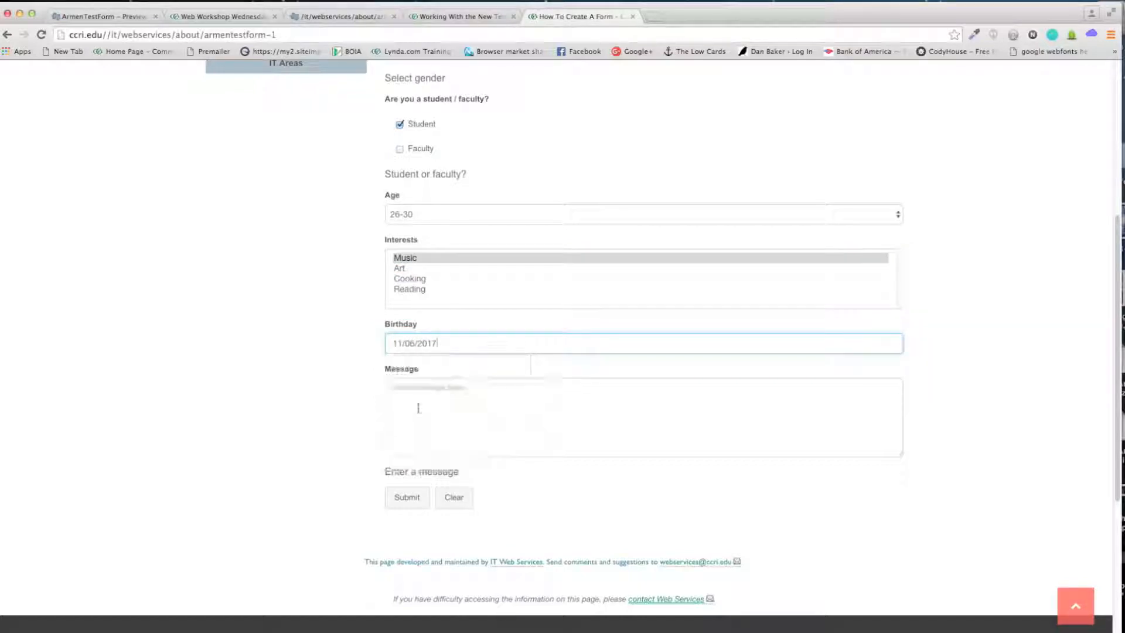
{"action": "left_click", "coordinate": [456, 403]}
{"action": "type", "text": "This is a test message."}
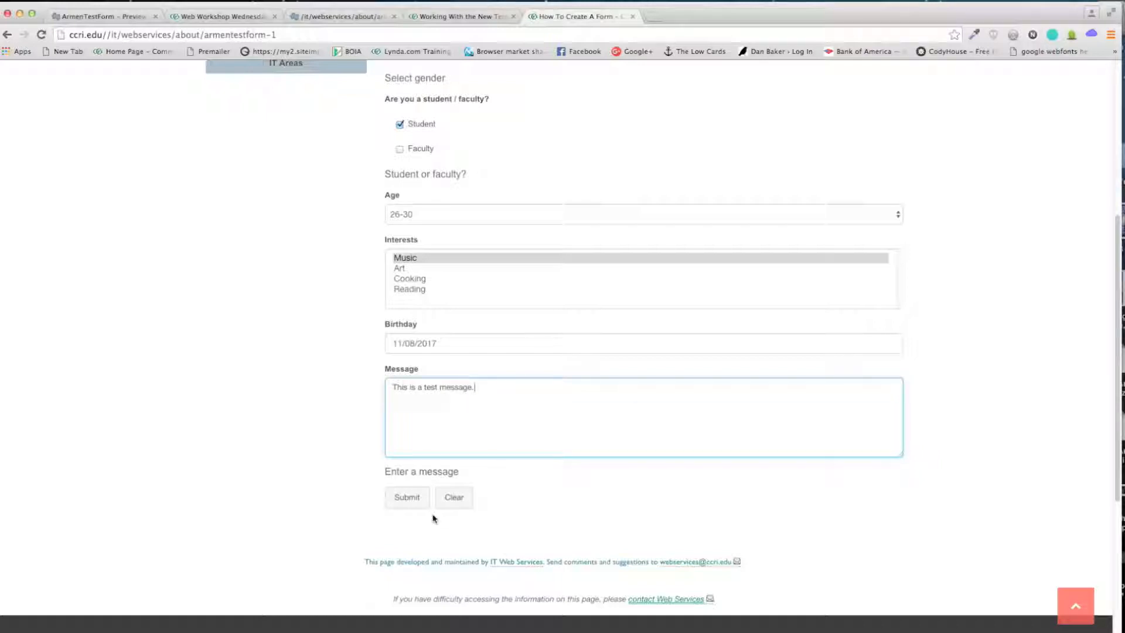
{"action": "left_click", "coordinate": [415, 501]}
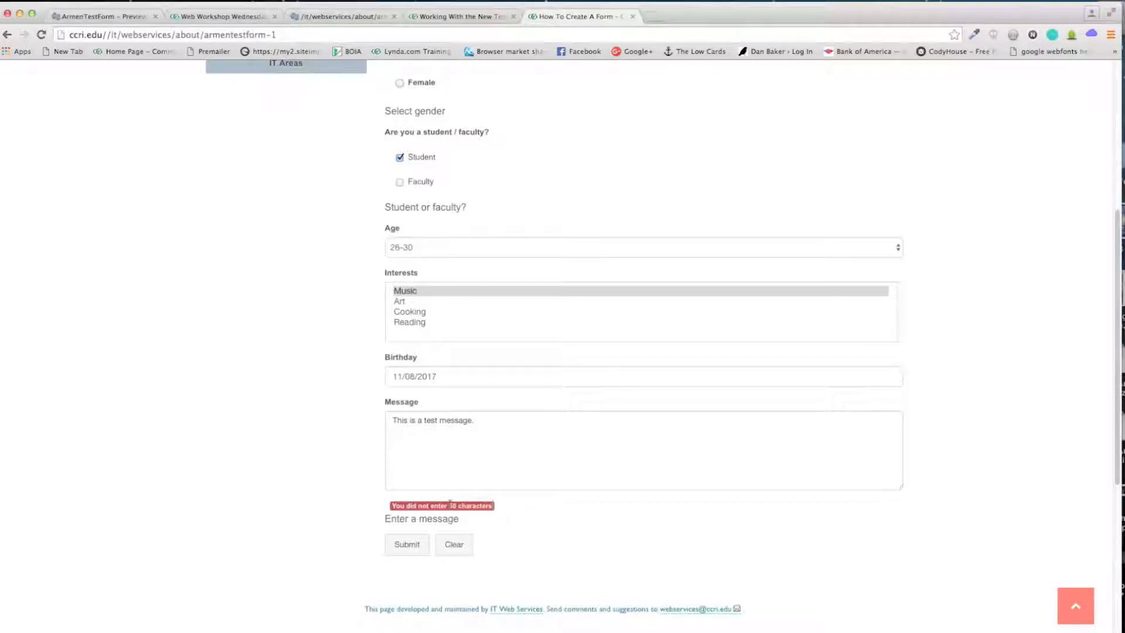
Step: Lengthen the message past 50 characters, resubmit, and check the 'submitted successfully' confirmation
{"action": "left_click", "coordinate": [566, 415]}
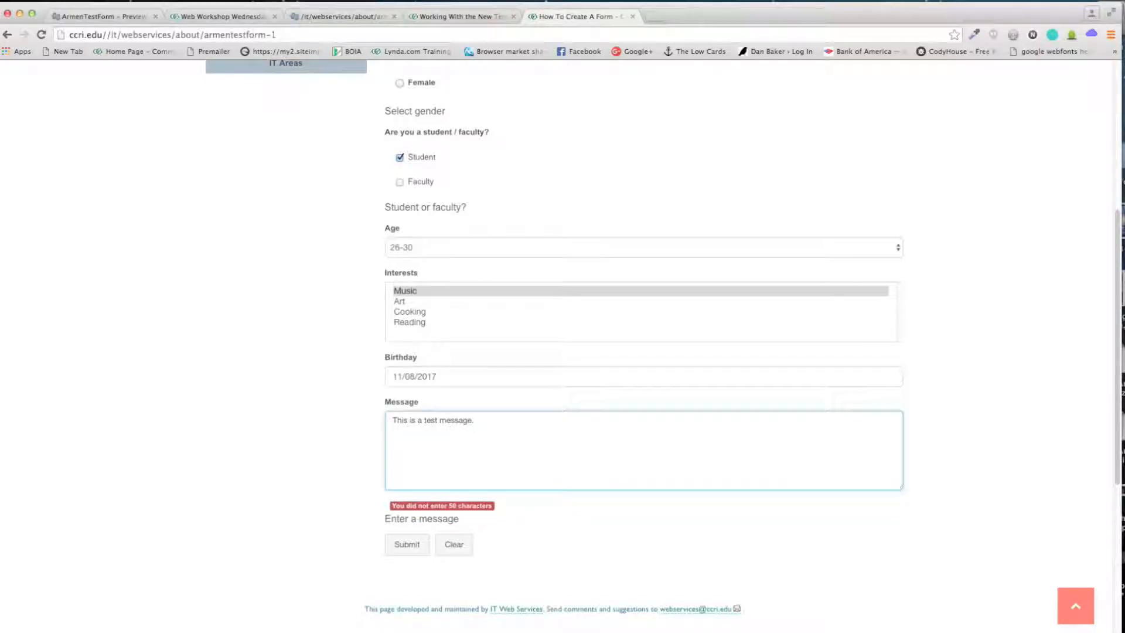
{"action": "type", "text": "asaf sadfsaf sdf sadf sdfasdfasgdfsgdfs gdfs gdfsg dfsgdsfgdsf gdsfg dsfg dfsg dfsg"}
{"action": "left_click", "coordinate": [420, 532]}
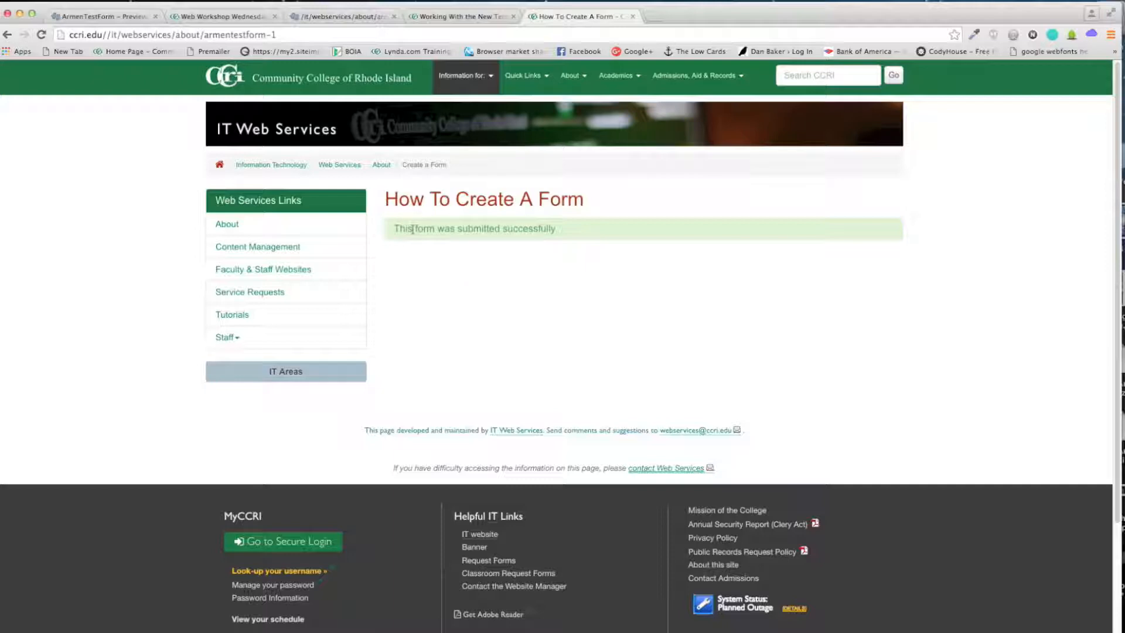
{"action": "left_click_drag", "start_coordinate": [395, 229], "coordinate": [602, 227]}
{"action": "left_click", "coordinate": [604, 227]}
{"action": "mouse_move", "coordinate": [573, 235]}
{"action": "left_mouse_down"}
{"action": "mouse_move", "coordinate": [395, 230]}
{"action": "mouse_move", "coordinate": [561, 229]}
{"action": "left_mouse_up"}
{"action": "left_click", "coordinate": [395, 230]}
{"action": "left_click", "coordinate": [561, 230]}
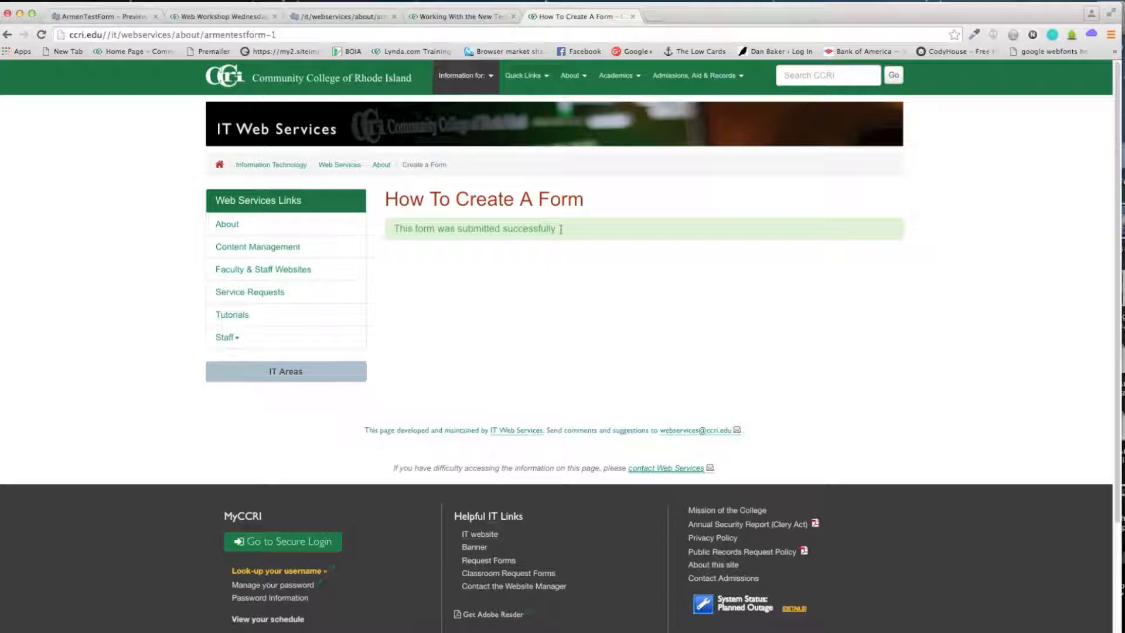